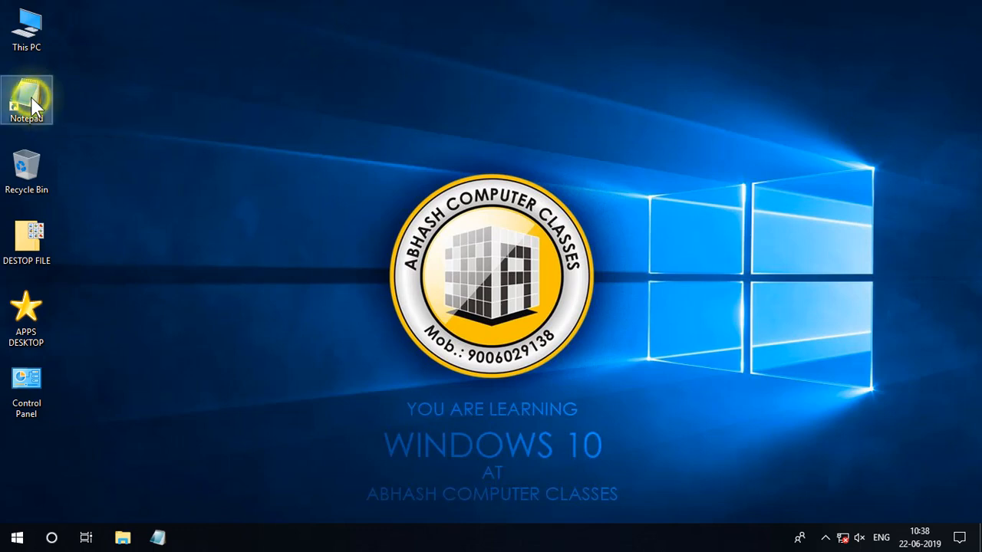
Delete the Notepad shortcut from the desktop and create a new one from Notepad in the Windows Accessories folder.
{"action": "right_click", "coordinate": [31, 98]}
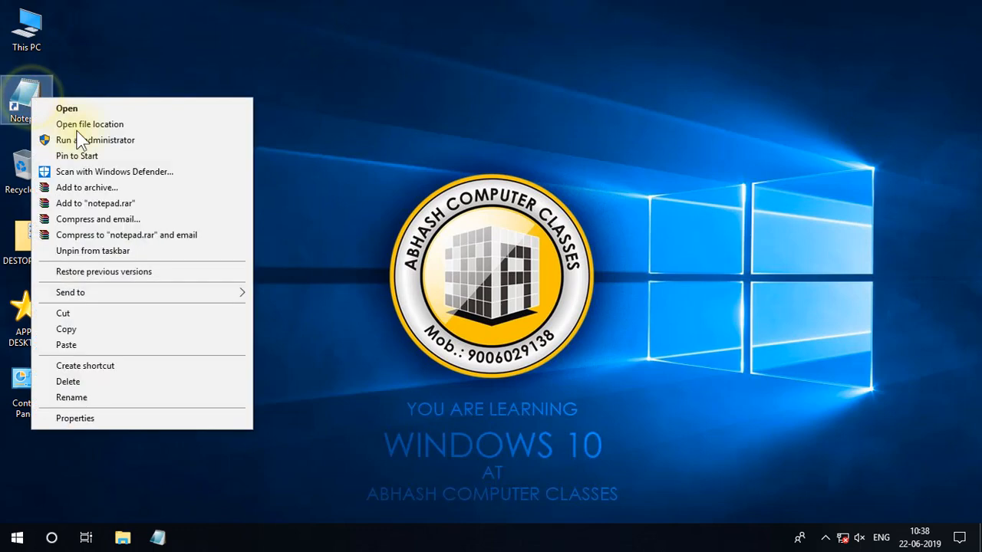
{"action": "left_click", "coordinate": [100, 381]}
{"action": "left_click", "coordinate": [16, 541]}
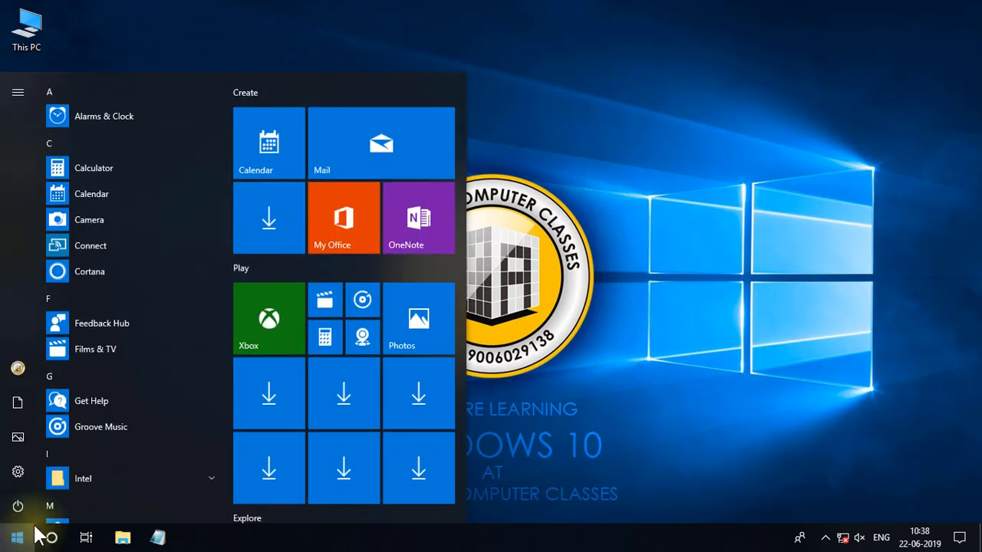
{"action": "left_click_drag", "start_coordinate": [230, 166], "coordinate": [222, 488]}
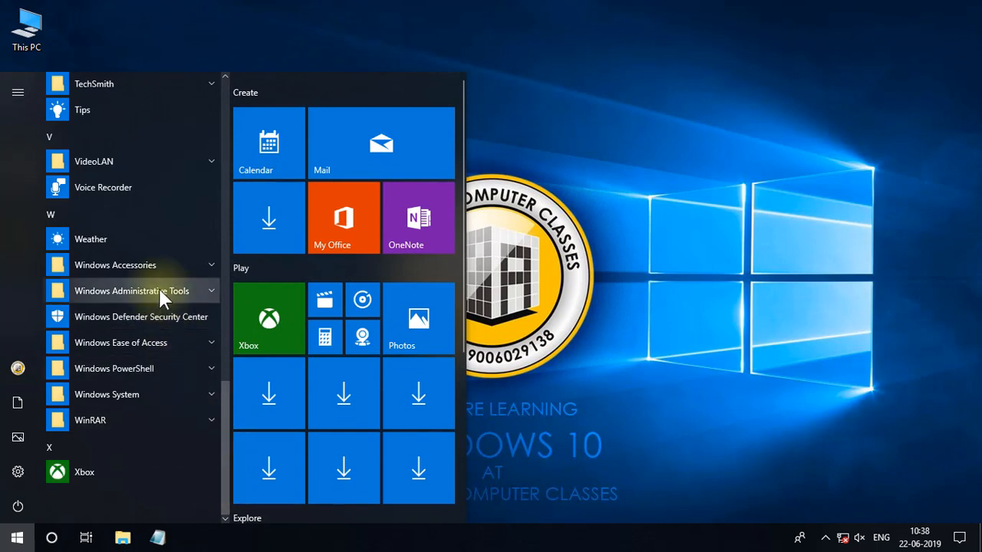
{"action": "left_click", "coordinate": [153, 265]}
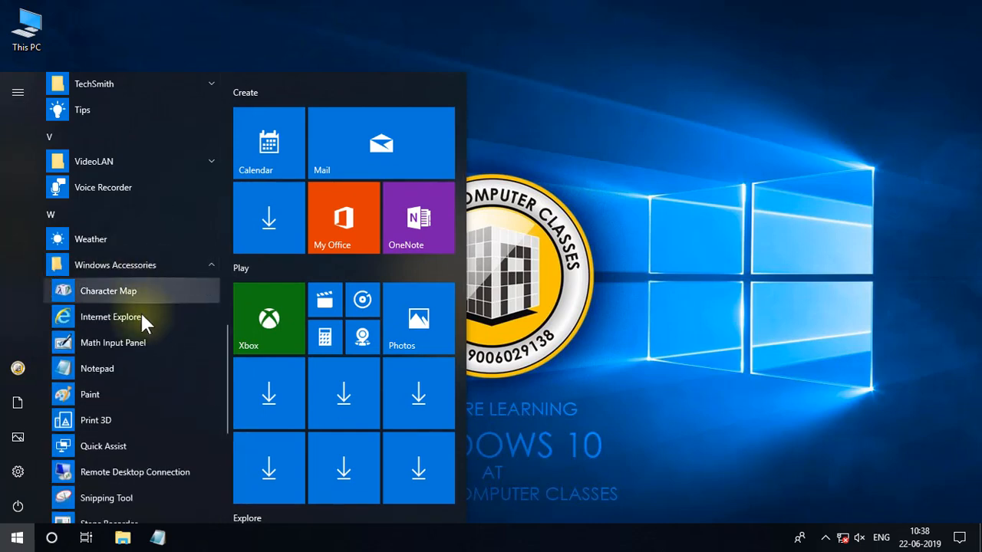
{"action": "left_click", "coordinate": [119, 365]}
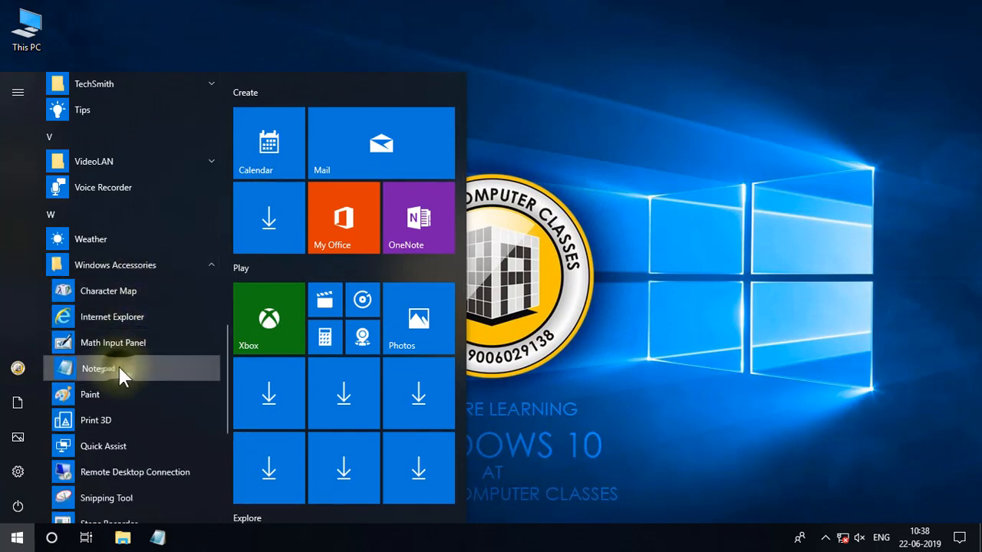
{"action": "left_click_drag", "start_coordinate": [119, 366], "coordinate": [696, 127]}
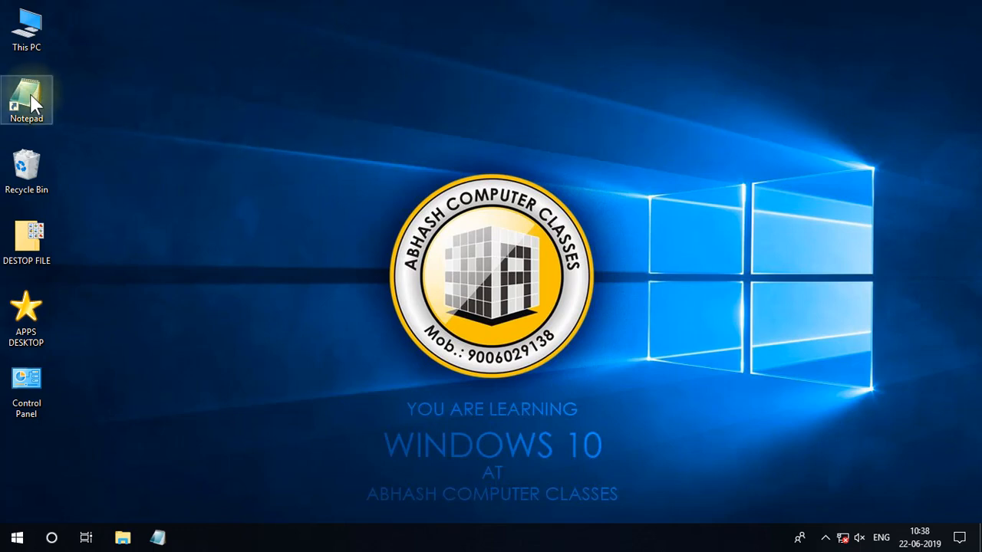
{"action": "left_click", "coordinate": [170, 100]}
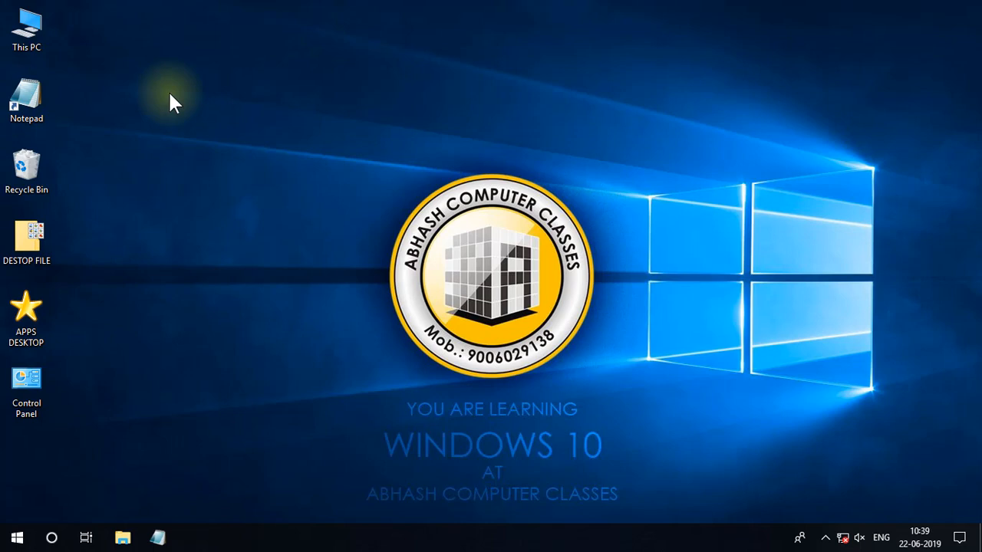
Unpin Notepad from the taskbar and pin it there again using its desktop shortcut.
{"action": "right_click", "coordinate": [160, 537]}
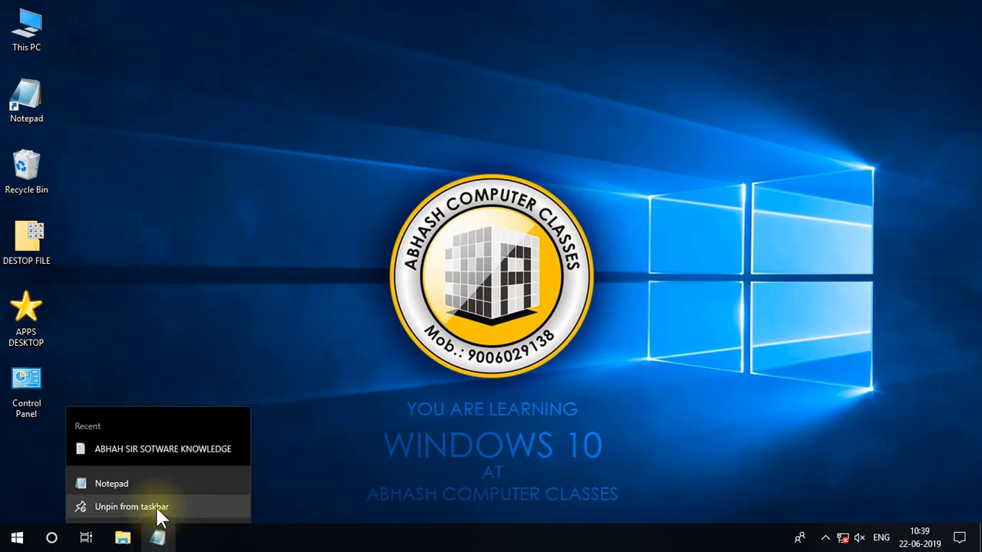
{"action": "left_click", "coordinate": [156, 508]}
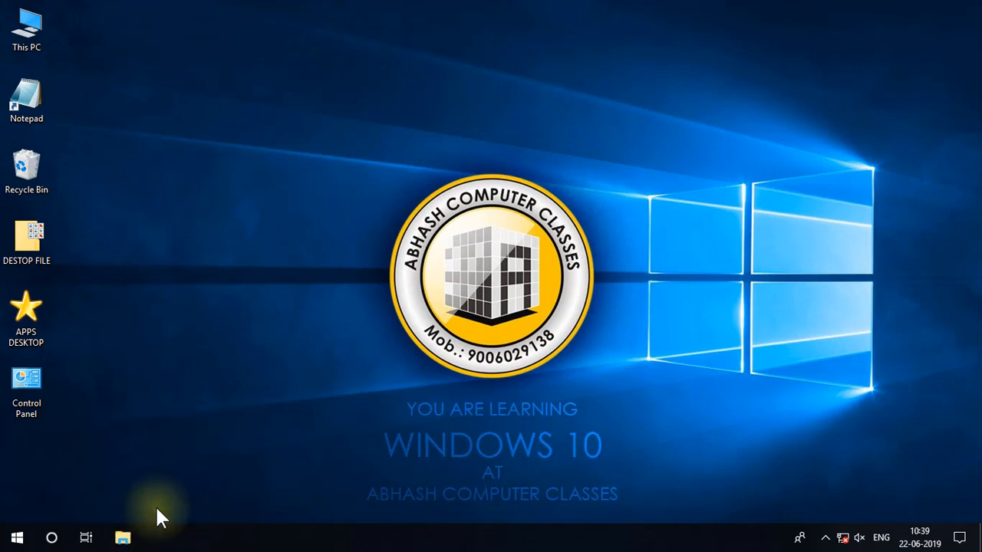
{"action": "right_click", "coordinate": [29, 96]}
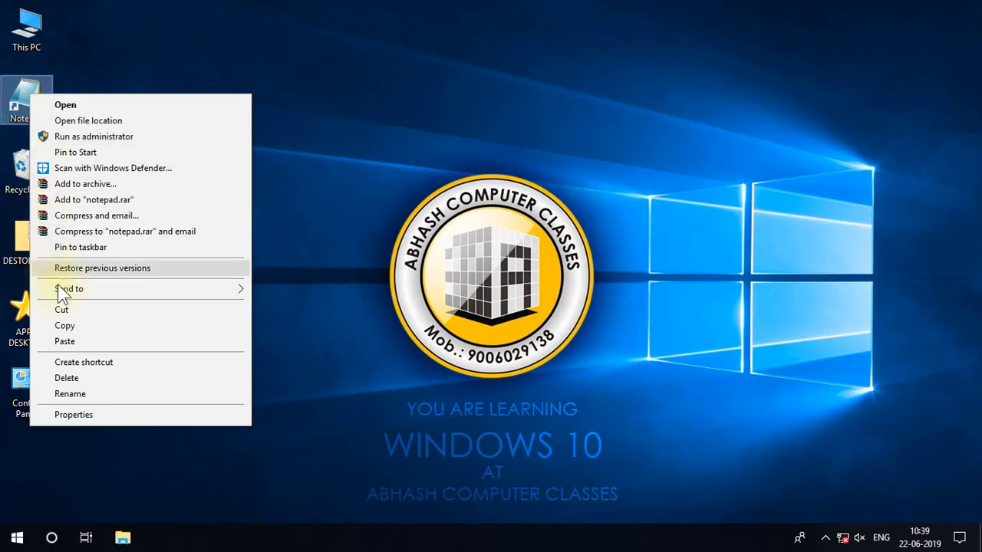
{"action": "left_click", "coordinate": [140, 247]}
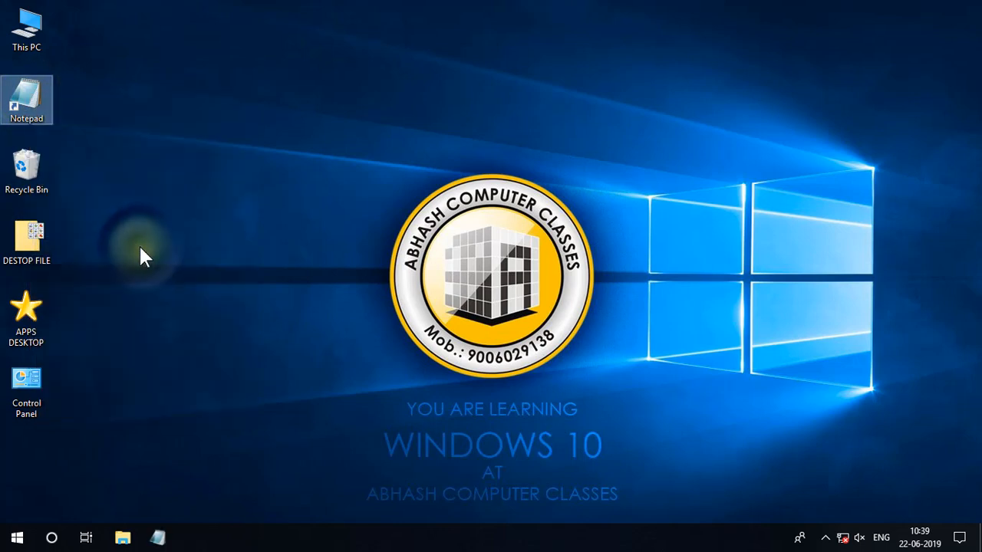
Open and close Notepad once from the taskbar and twice from its desktop shortcut.
{"action": "left_click", "coordinate": [158, 539]}
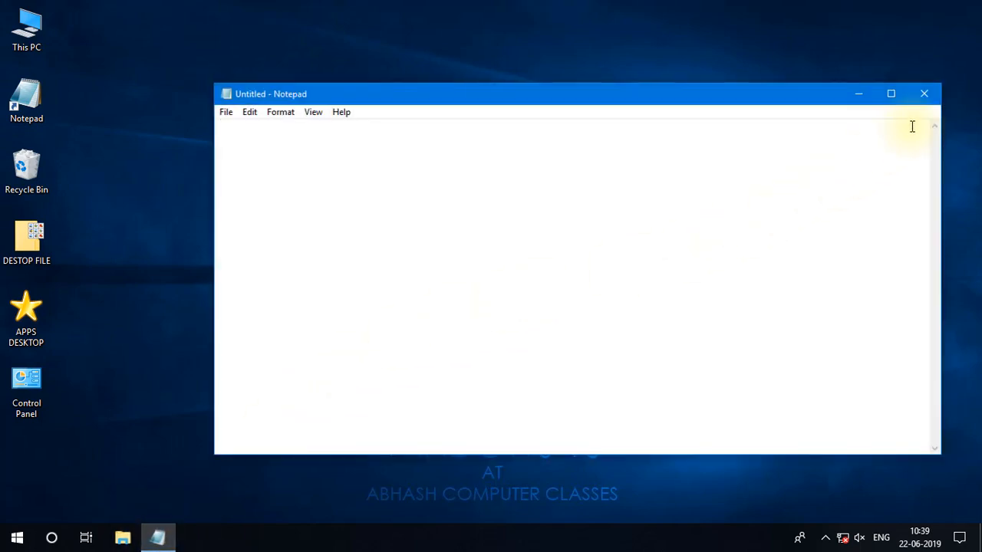
{"action": "left_click", "coordinate": [930, 96]}
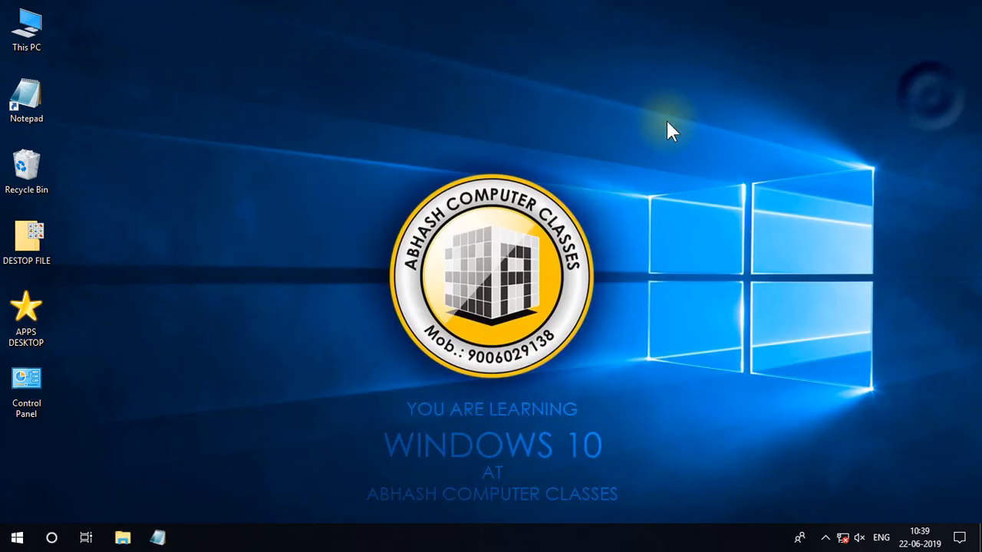
{"action": "right_click", "coordinate": [33, 90]}
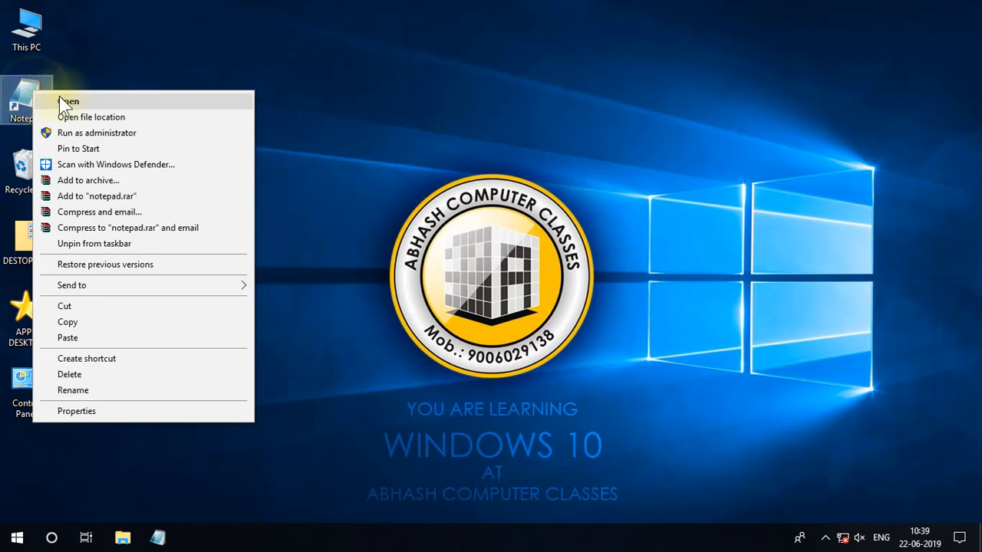
{"action": "left_click", "coordinate": [98, 102]}
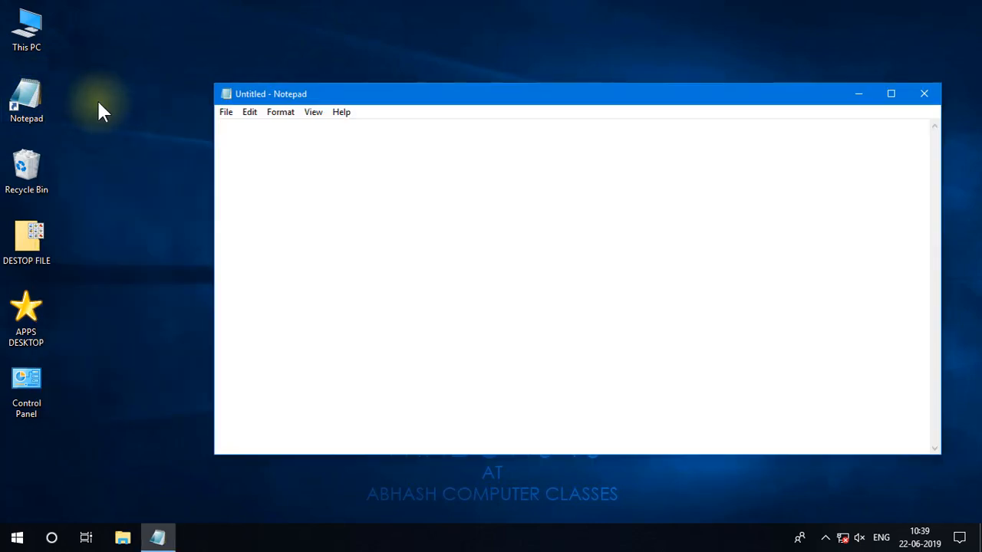
{"action": "left_click", "coordinate": [924, 94]}
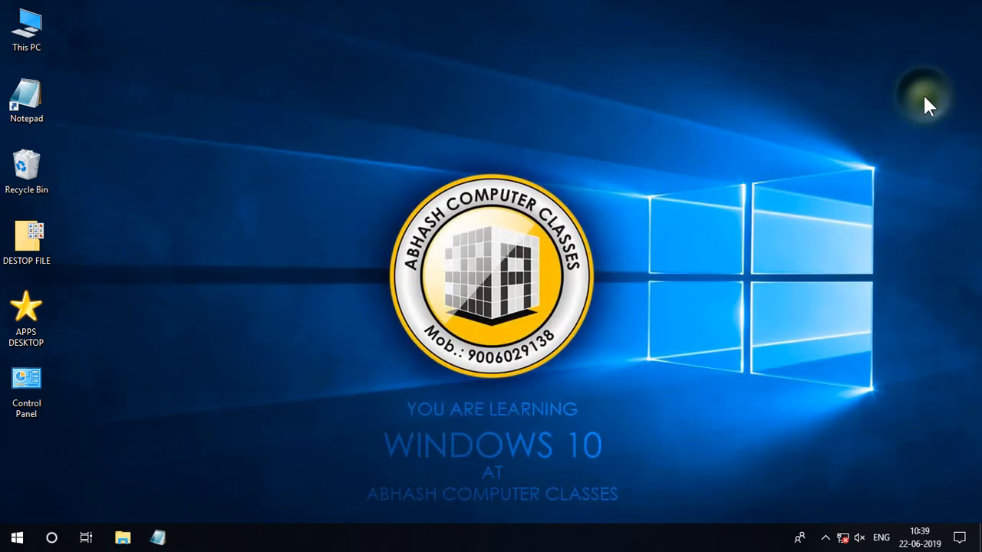
{"action": "double_click", "coordinate": [36, 105]}
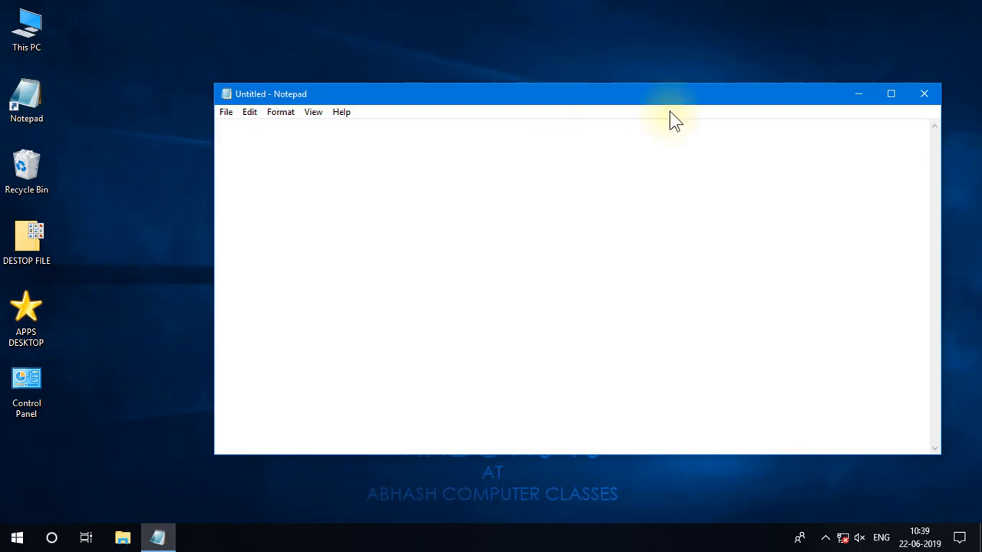
{"action": "left_click", "coordinate": [924, 98]}
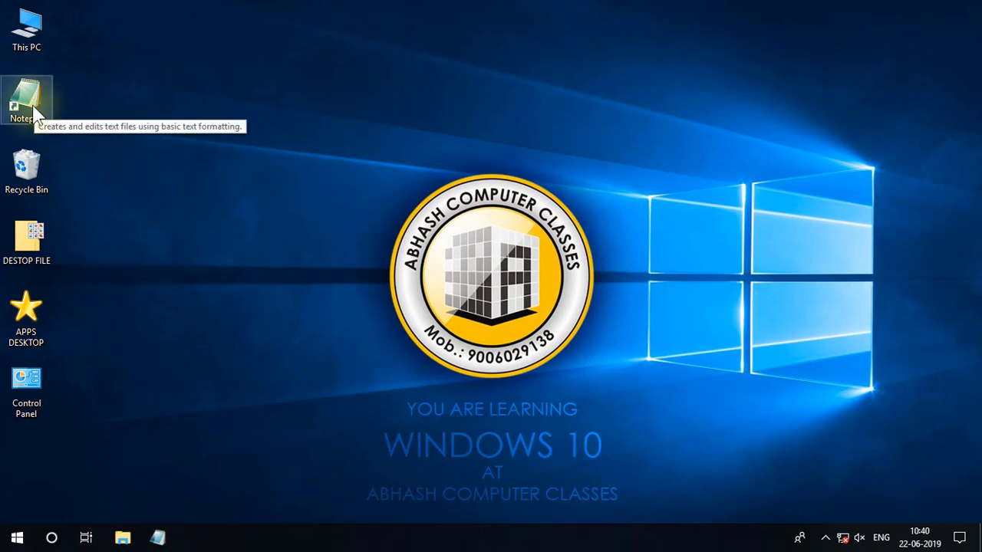
Try to place another Notepad shortcut on the desktop from the Windows Accessories folder.
{"action": "left_click", "coordinate": [4, 543]}
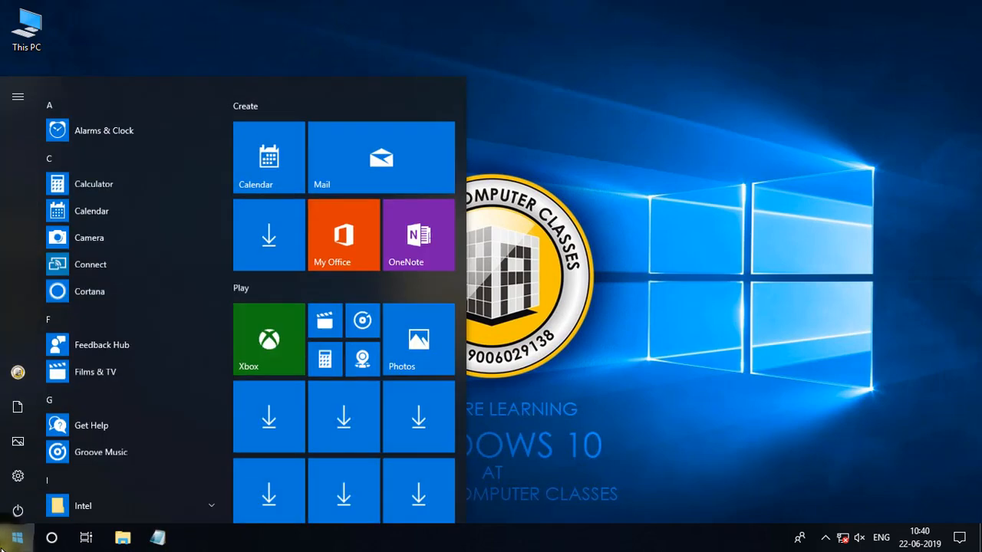
{"action": "left_click_drag", "start_coordinate": [227, 178], "coordinate": [228, 514]}
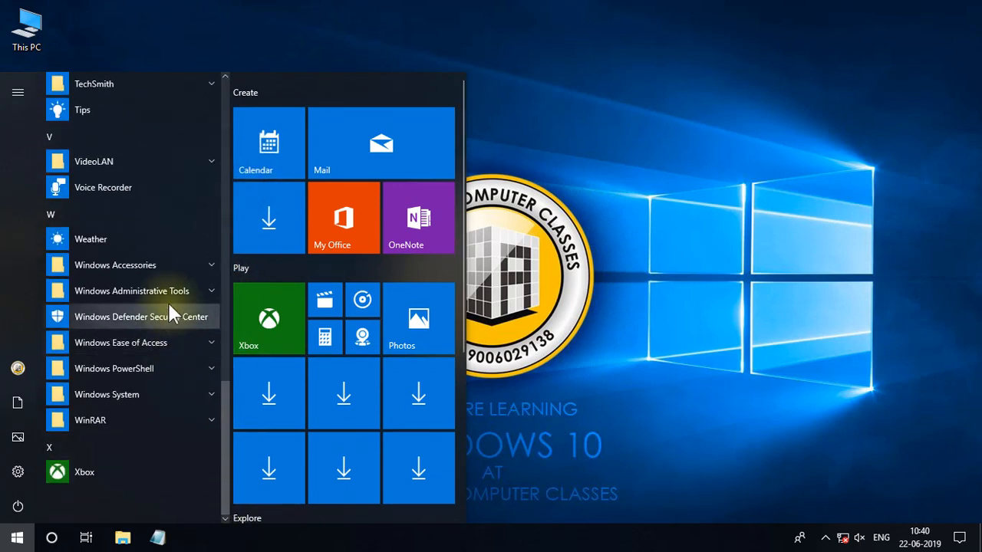
{"action": "left_click", "coordinate": [163, 265]}
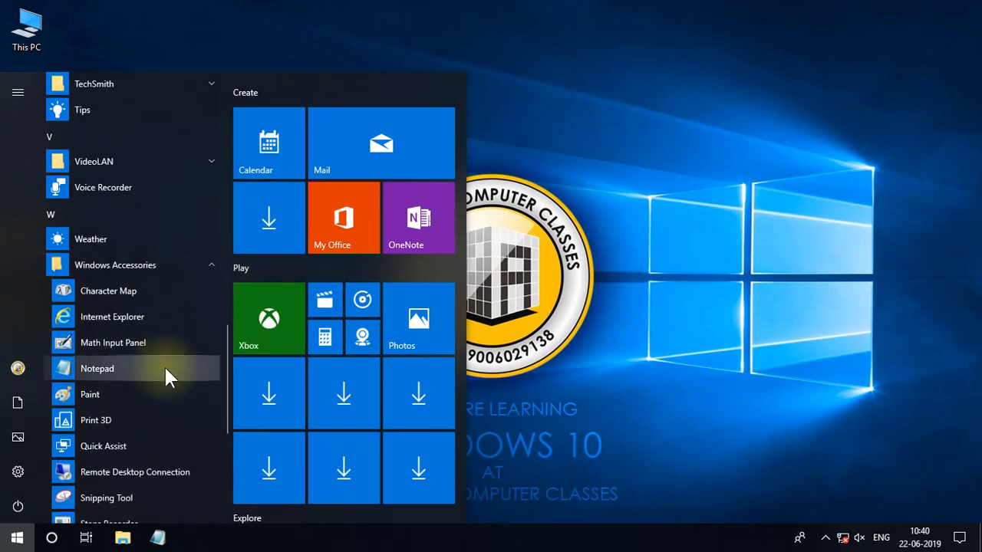
{"action": "left_click_drag", "start_coordinate": [163, 365], "coordinate": [27, 99]}
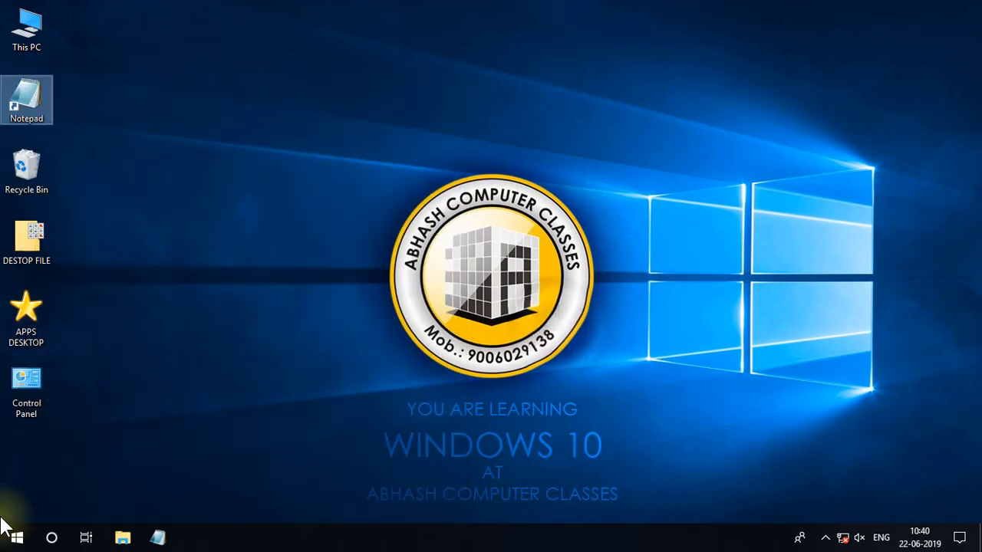
Jump to the apps under W, find Notepad in Windows Accessories, and pin it to Start.
{"action": "left_click", "coordinate": [17, 538]}
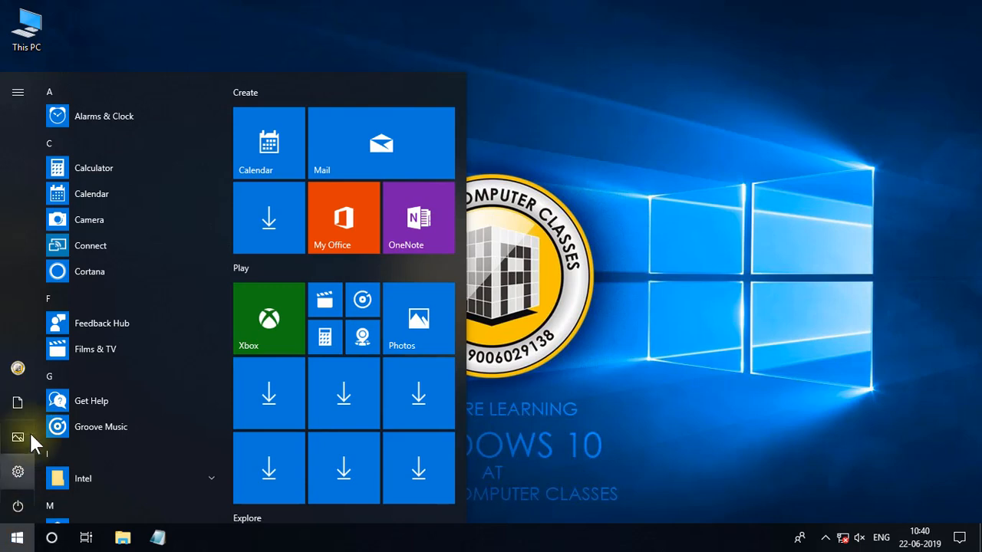
{"action": "left_click", "coordinate": [89, 298]}
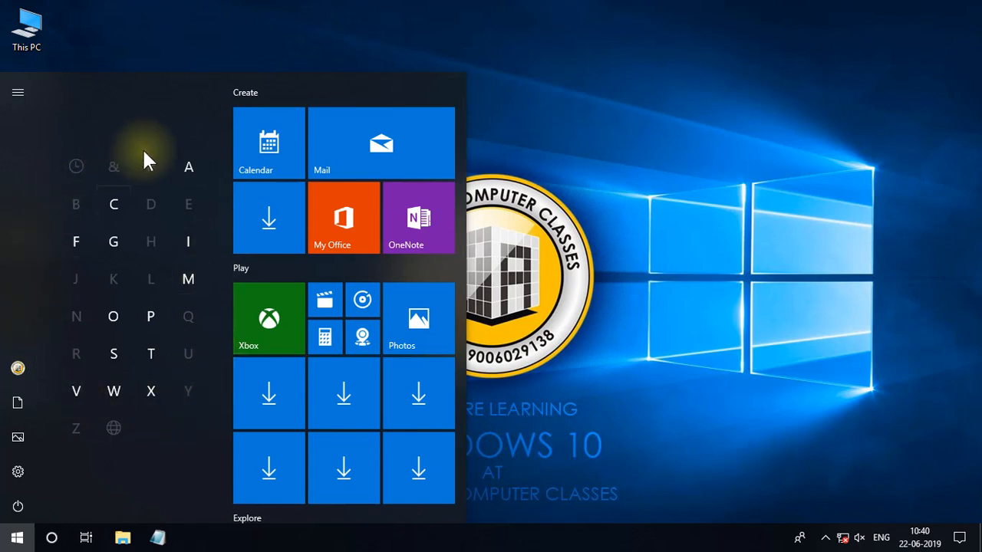
{"action": "left_click", "coordinate": [116, 392]}
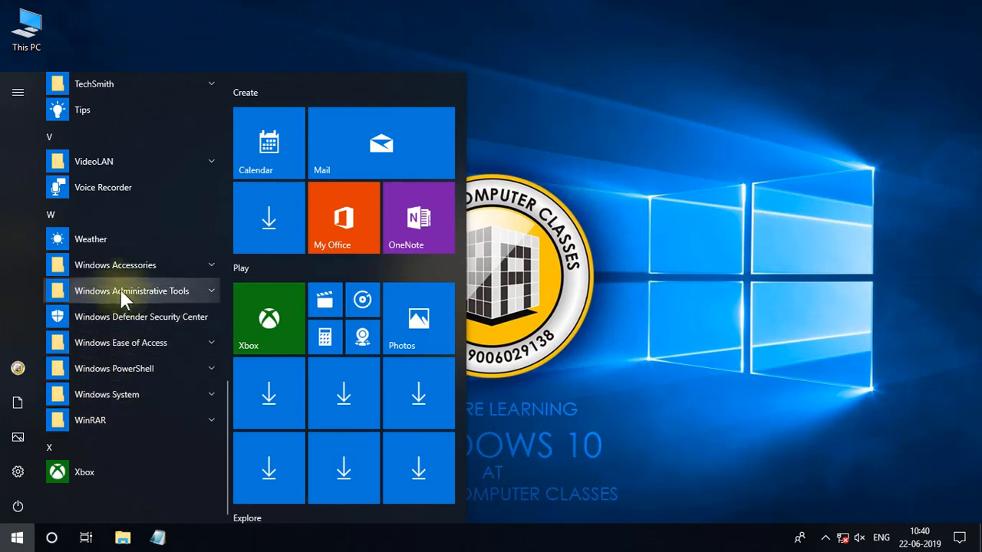
{"action": "left_click", "coordinate": [124, 265]}
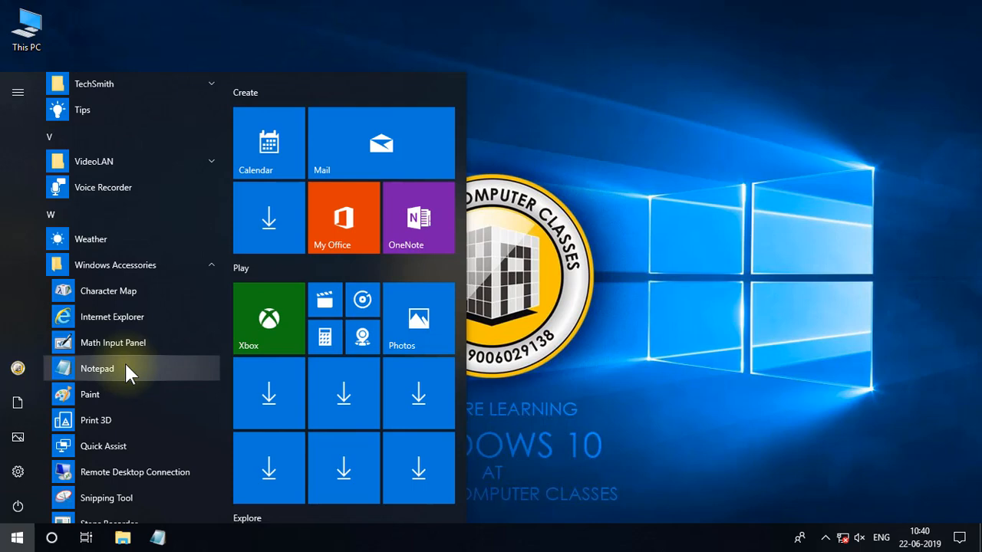
{"action": "right_click", "coordinate": [127, 368]}
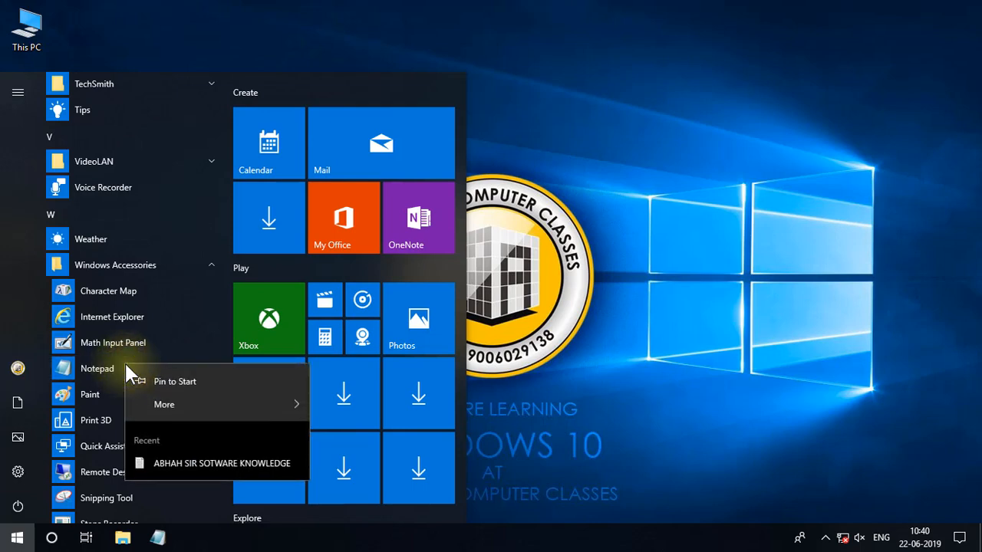
{"action": "mouse_move", "coordinate": [187, 405]}
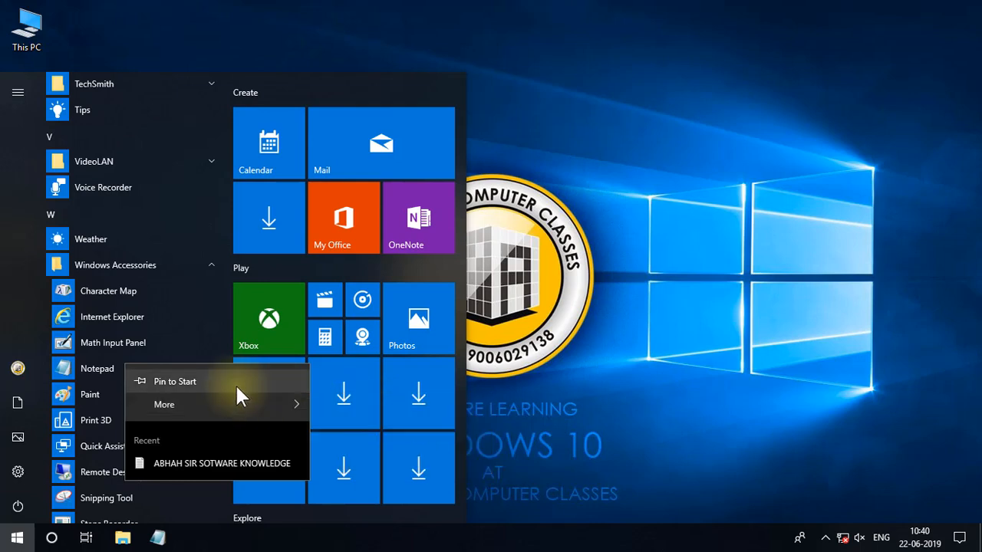
{"action": "left_click", "coordinate": [177, 382]}
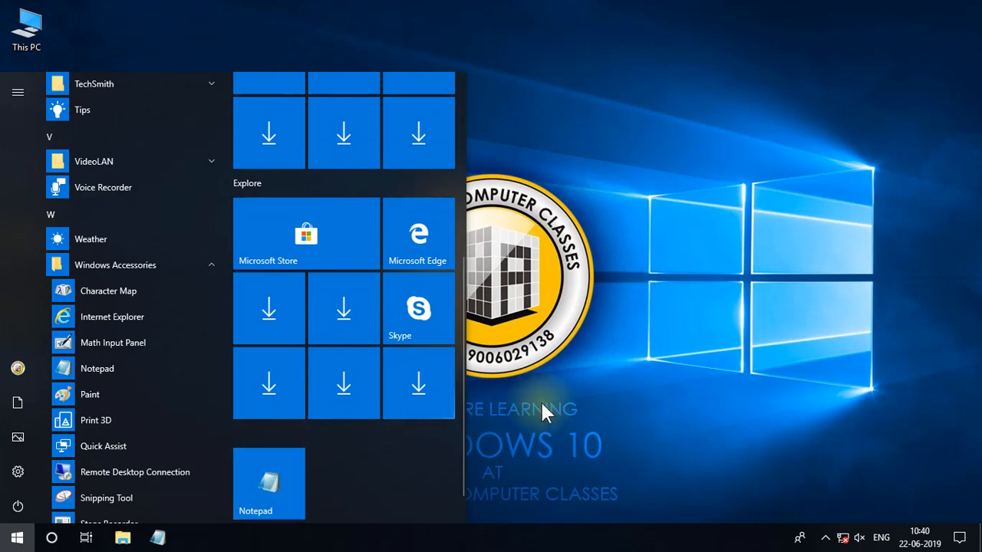
{"action": "left_click", "coordinate": [617, 379]}
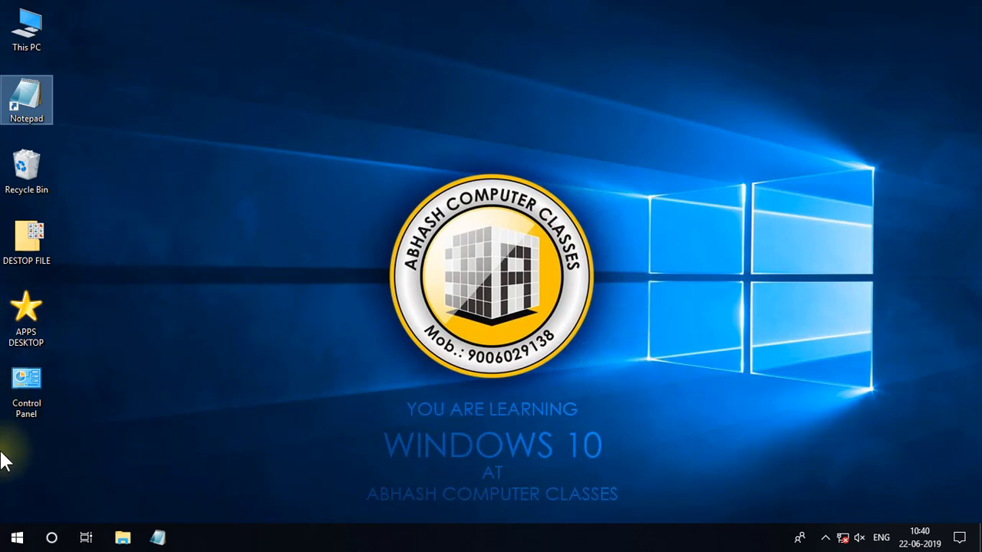
Search Windows for "notepad", open the Notepad desktop app, and close its window.
{"action": "left_click", "coordinate": [14, 540]}
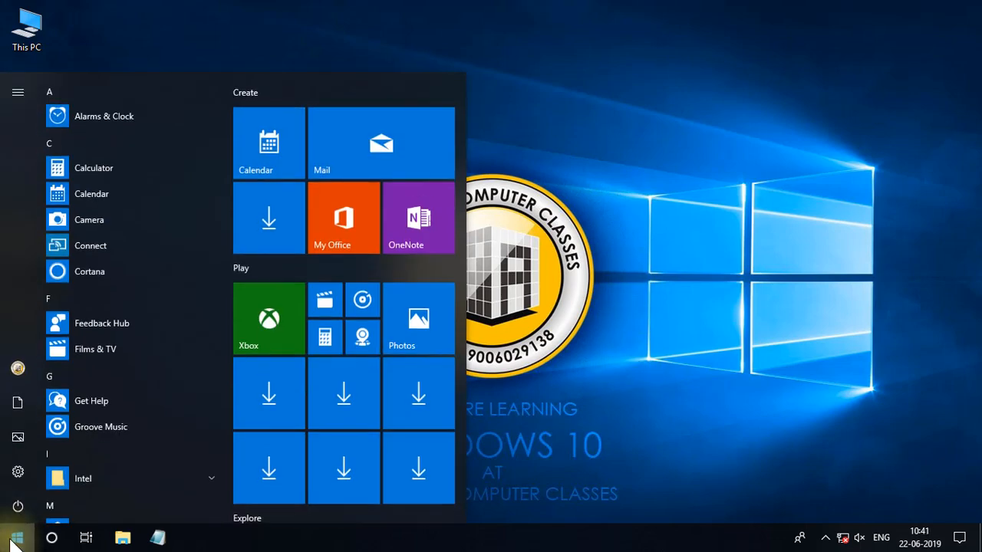
{"action": "type", "text": "not"}
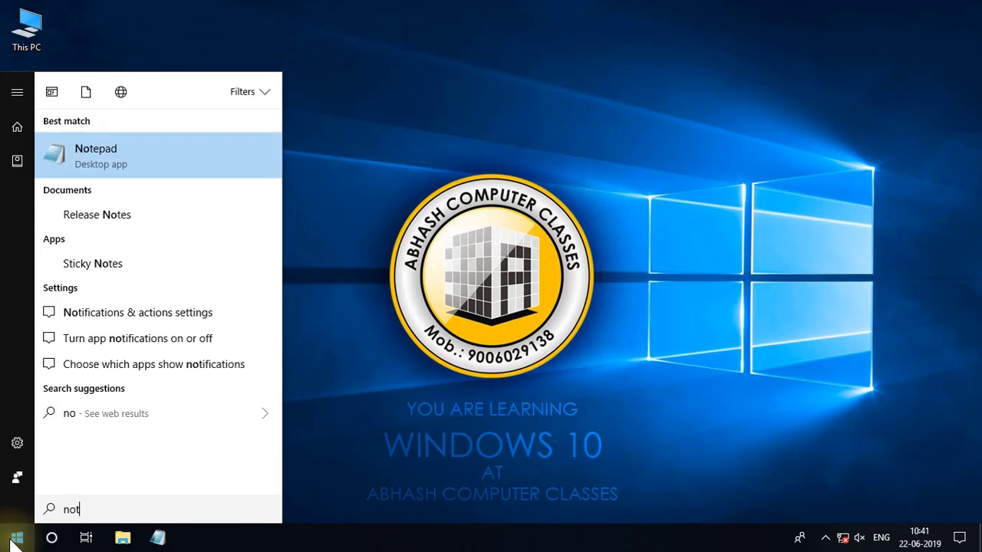
{"action": "type", "text": "epad"}
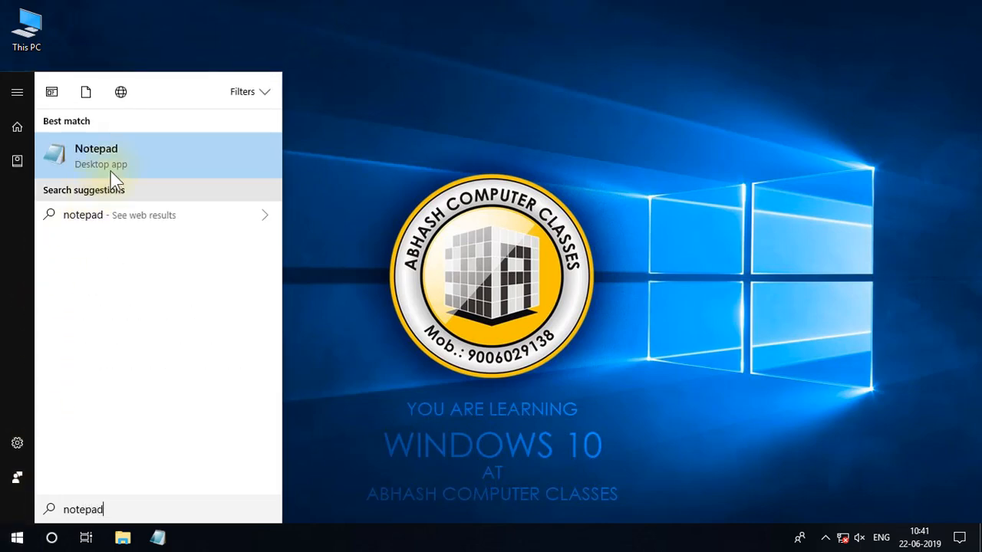
{"action": "left_click", "coordinate": [161, 148]}
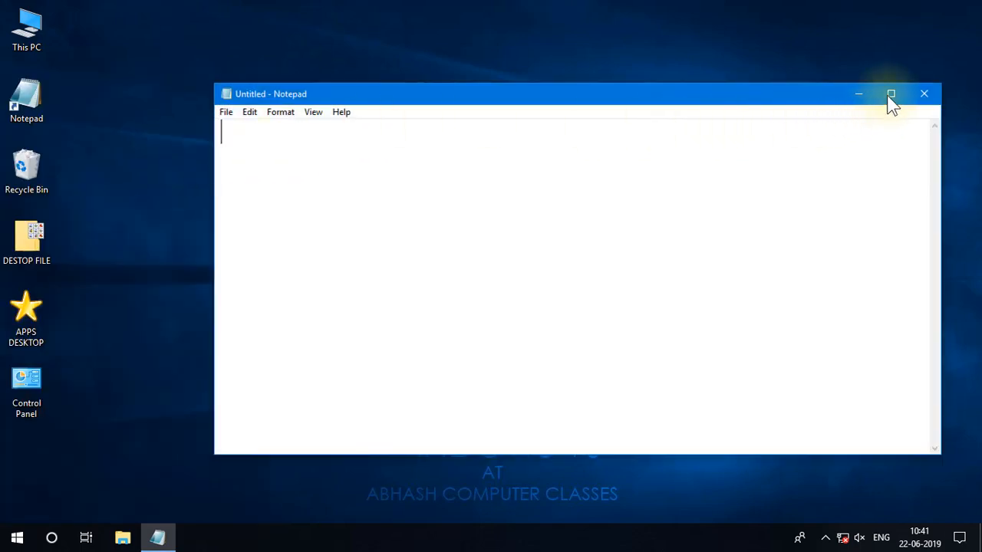
{"action": "left_click", "coordinate": [925, 94]}
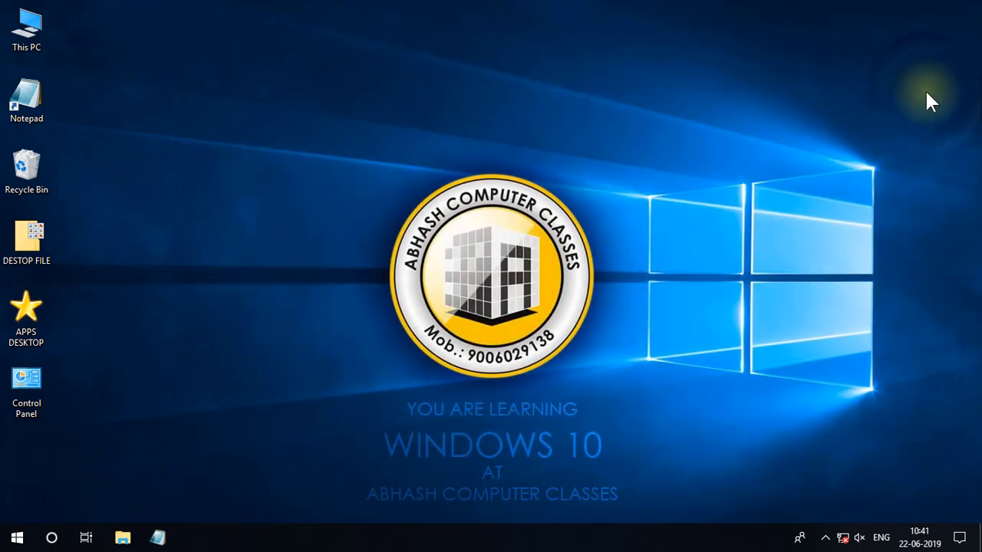
Run another search for "notepad", launch the Notepad desktop app from the results, and close it.
{"action": "left_click", "coordinate": [51, 539]}
{"action": "type", "text": "notepad"}
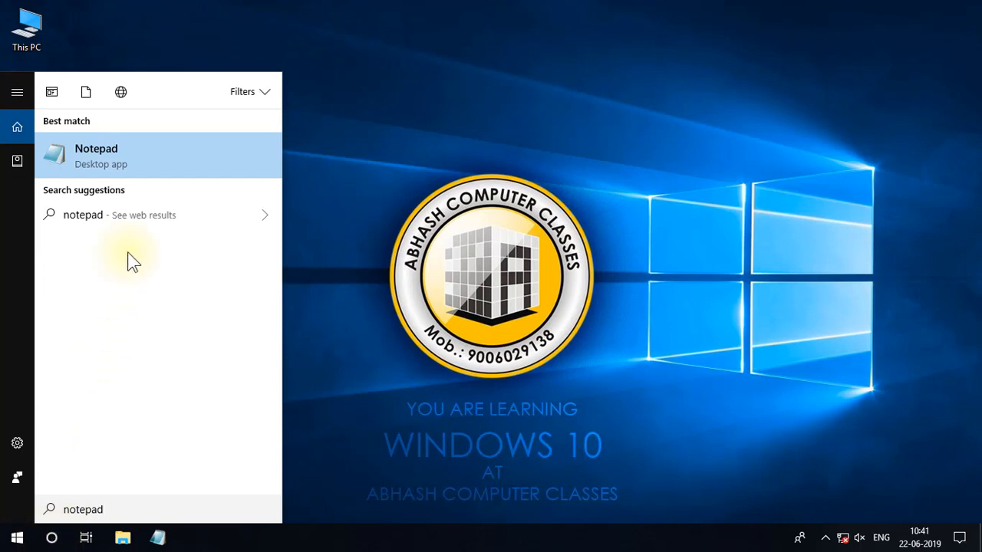
{"action": "left_click", "coordinate": [153, 168]}
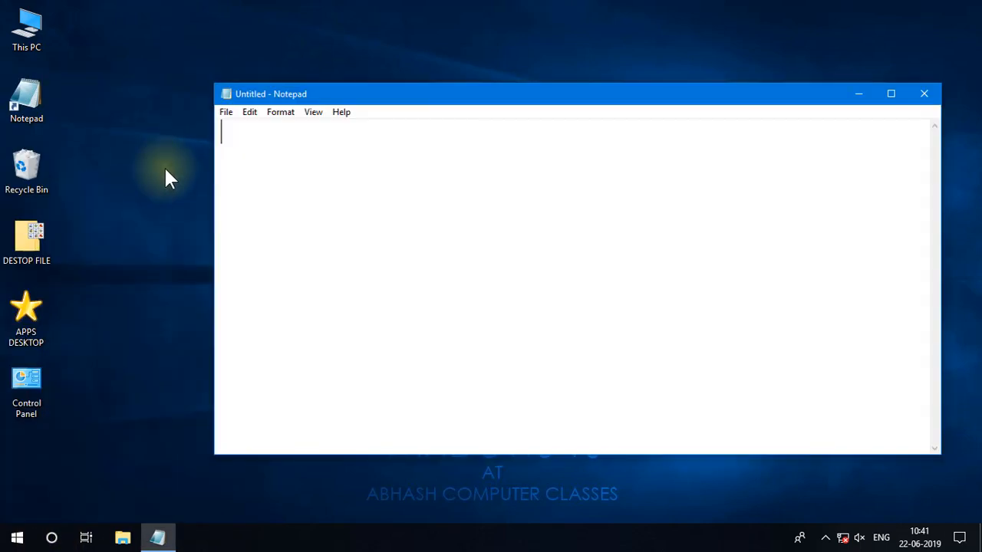
{"action": "left_click", "coordinate": [925, 94]}
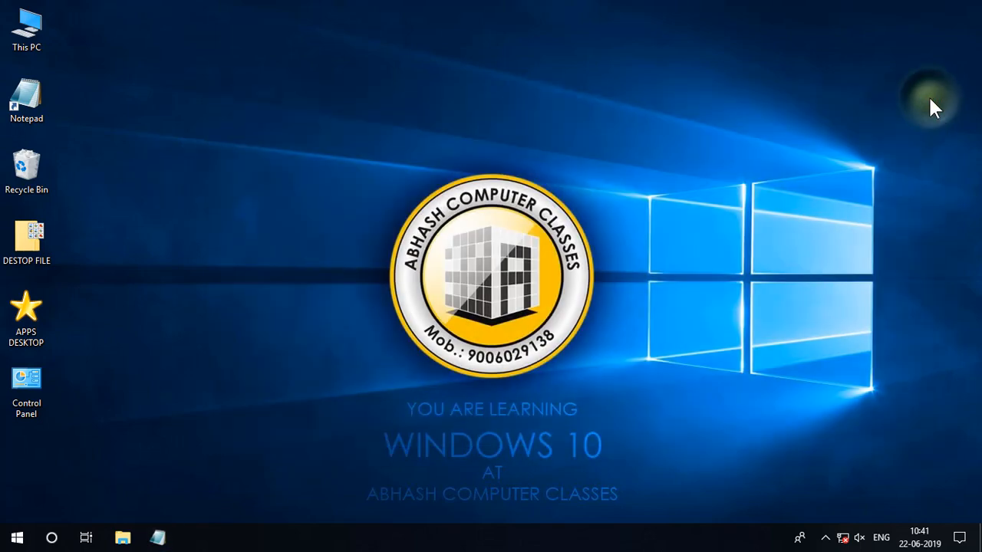
Assign Ctrl + Alt + N as the desktop Notepad shortcut's key combination, and test it by opening and closing Notepad.
{"action": "right_click", "coordinate": [33, 88]}
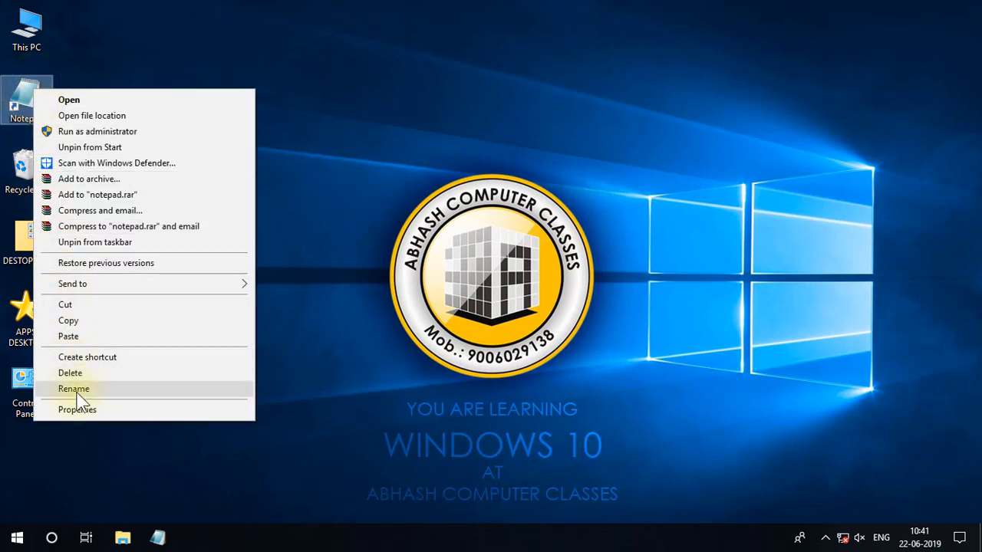
{"action": "left_click", "coordinate": [81, 411]}
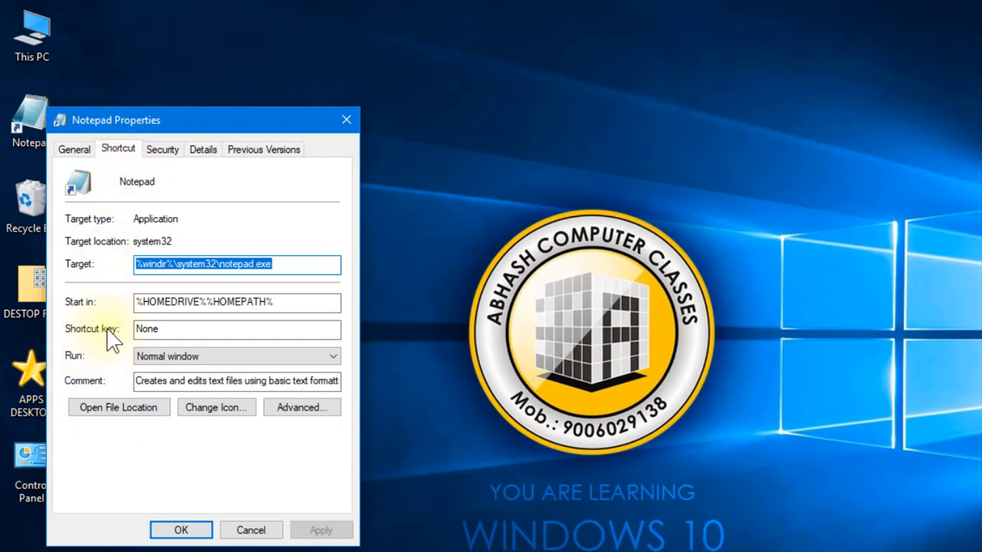
{"action": "left_click", "coordinate": [162, 332]}
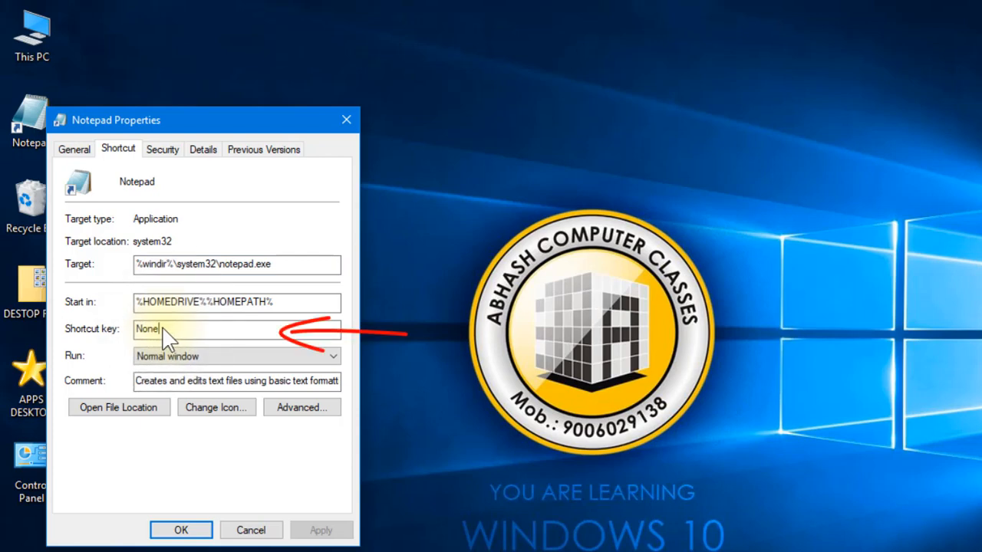
{"action": "key", "text": "ctrl+alt"}
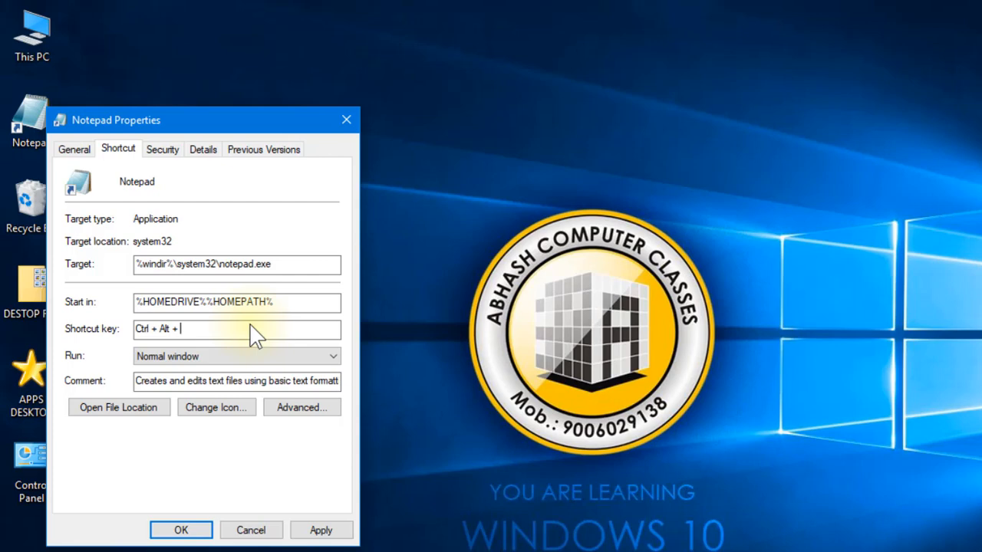
{"action": "key", "text": "ctrl+alt+n"}
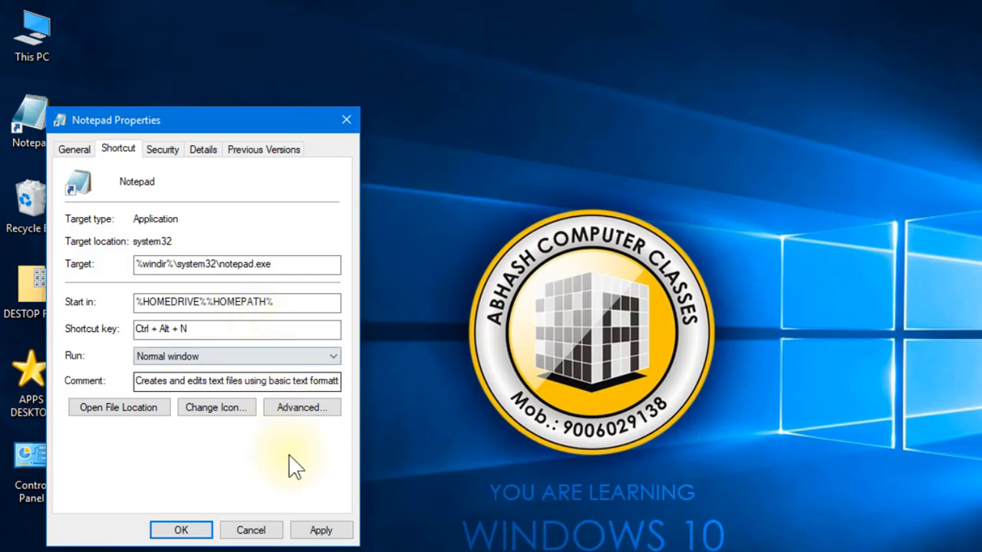
{"action": "left_click", "coordinate": [322, 531]}
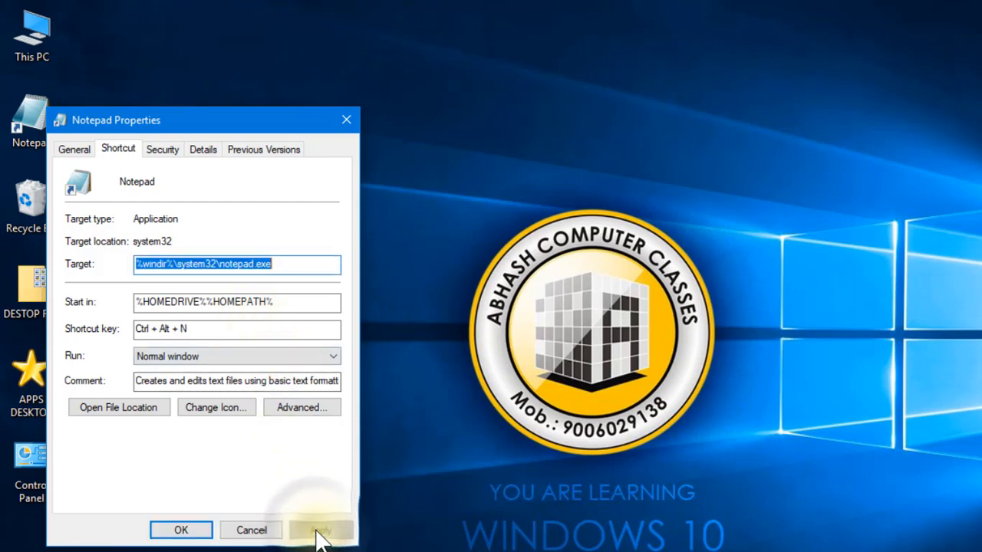
{"action": "left_click", "coordinate": [182, 531]}
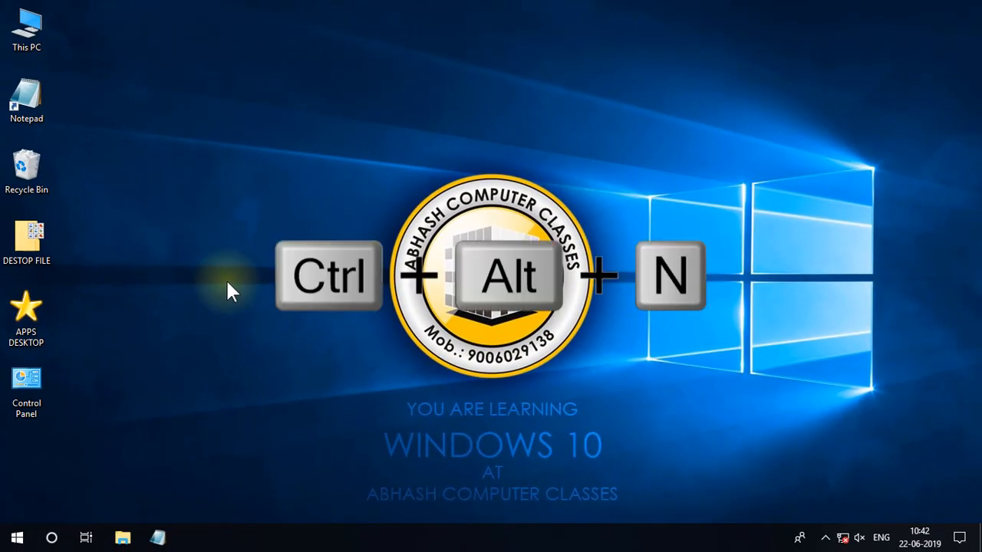
{"action": "key", "text": "ctrl+alt+n"}
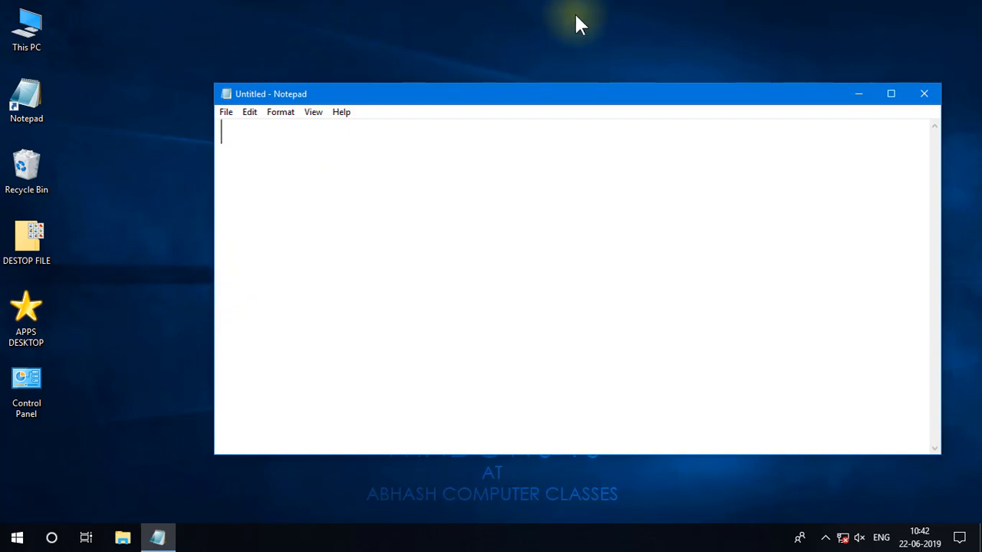
{"action": "left_click", "coordinate": [925, 94]}
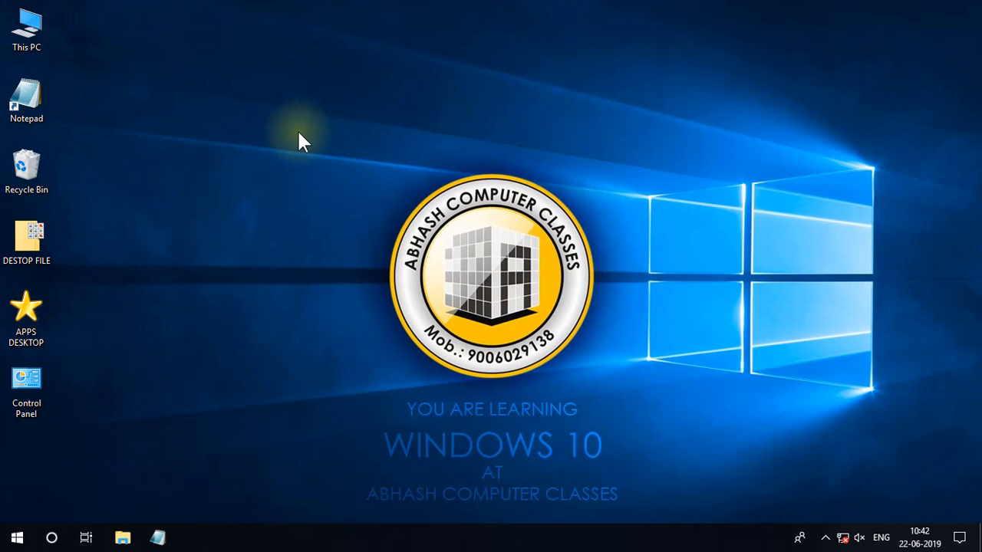
Open Notepad through the Run dialog with the command "notepad", and close its window.
{"action": "key", "text": "super+r"}
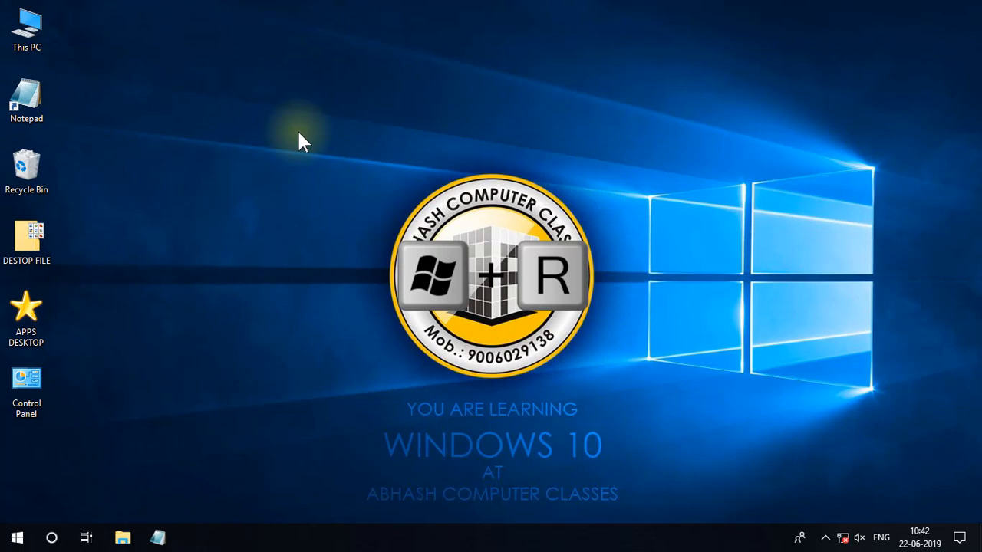
{"action": "key", "text": "super+r"}
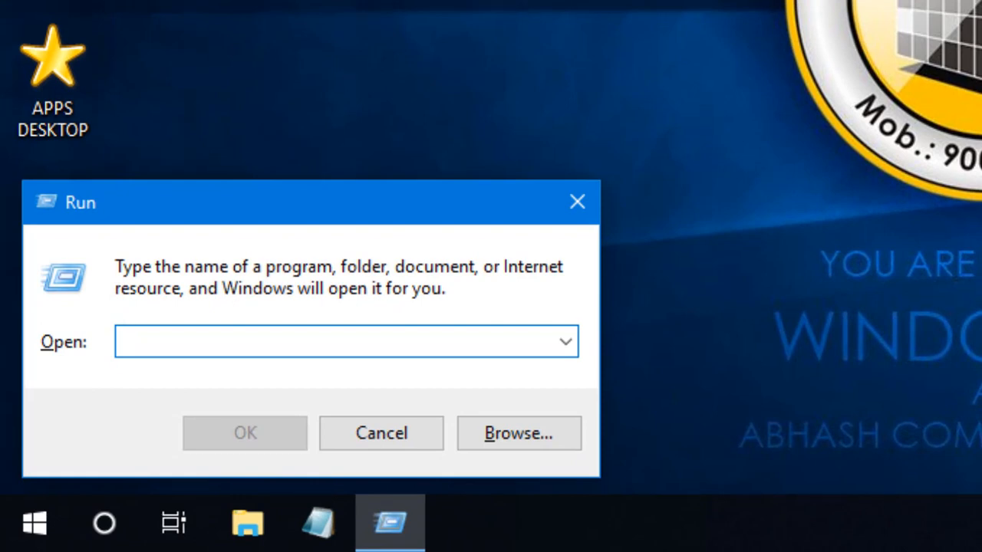
{"action": "type", "text": "note"}
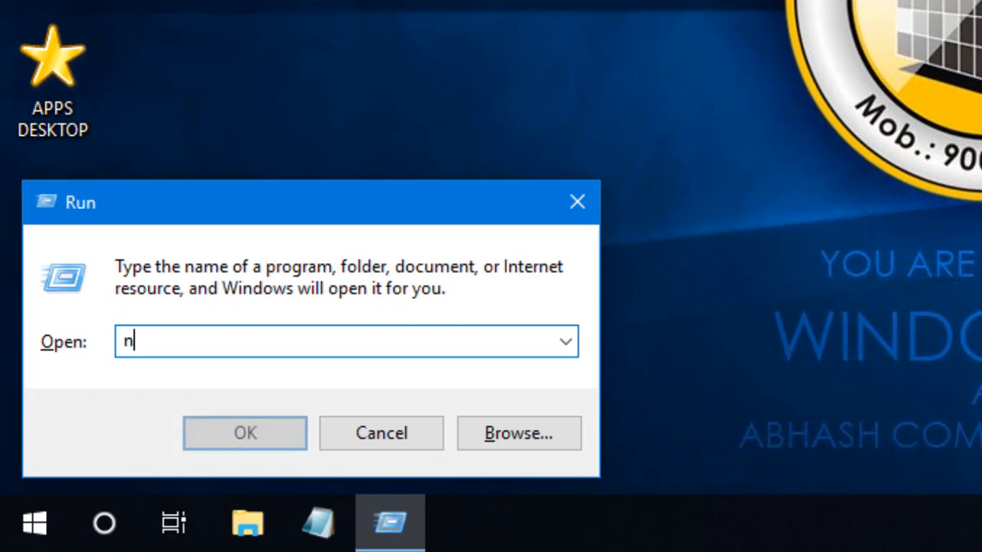
{"action": "type", "text": "pad"}
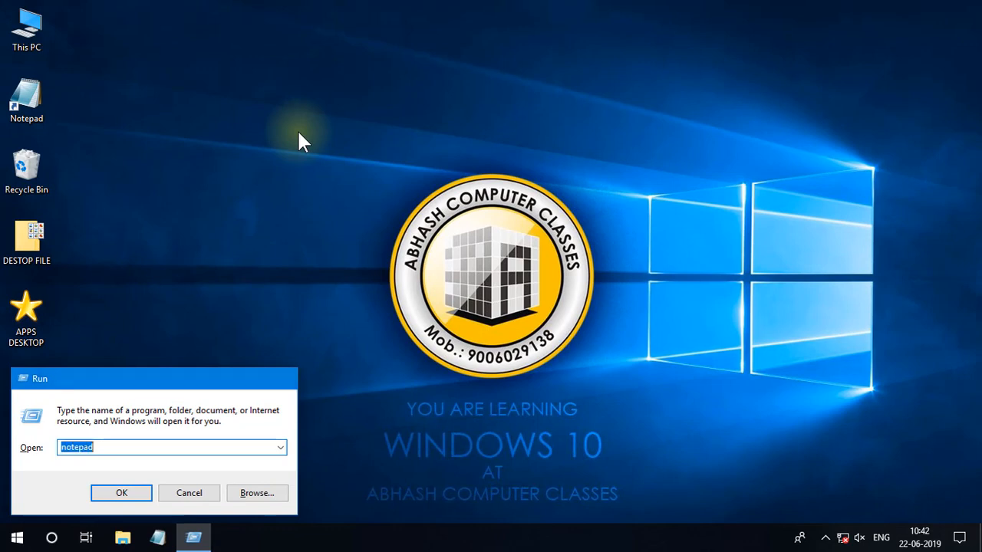
{"action": "key", "text": "Return"}
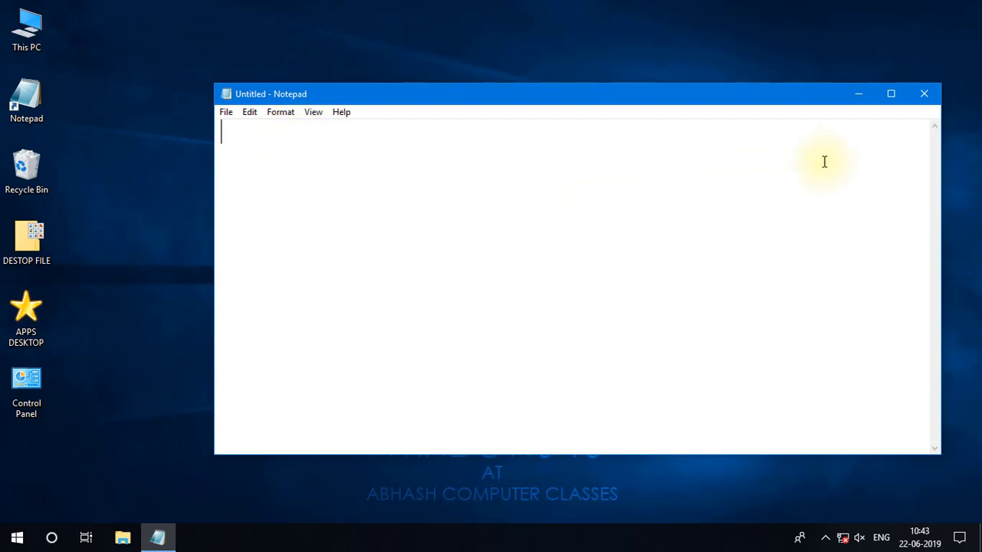
{"action": "left_click", "coordinate": [924, 98]}
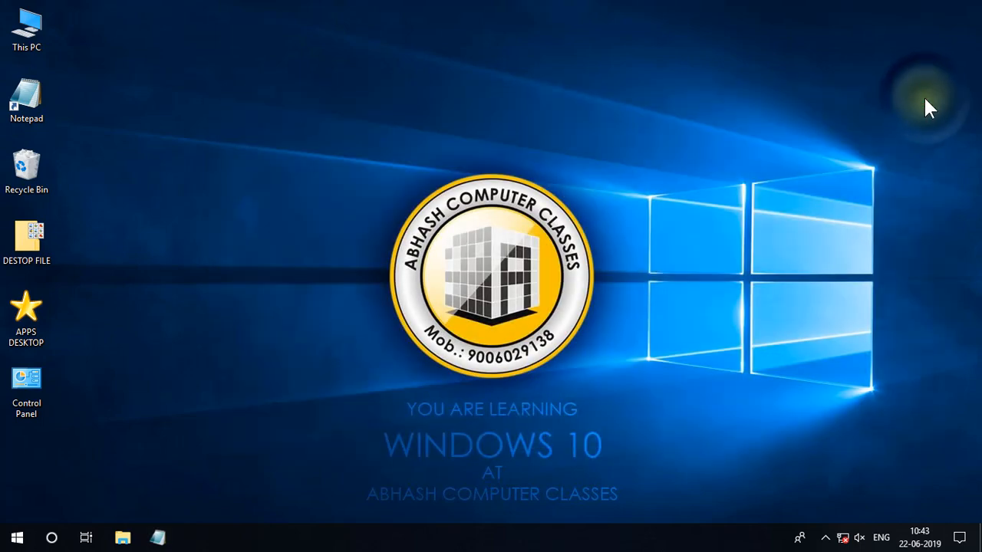
Open Notepad from the Windows Accessories folder in Start and maximize its window.
{"action": "left_click", "coordinate": [11, 538]}
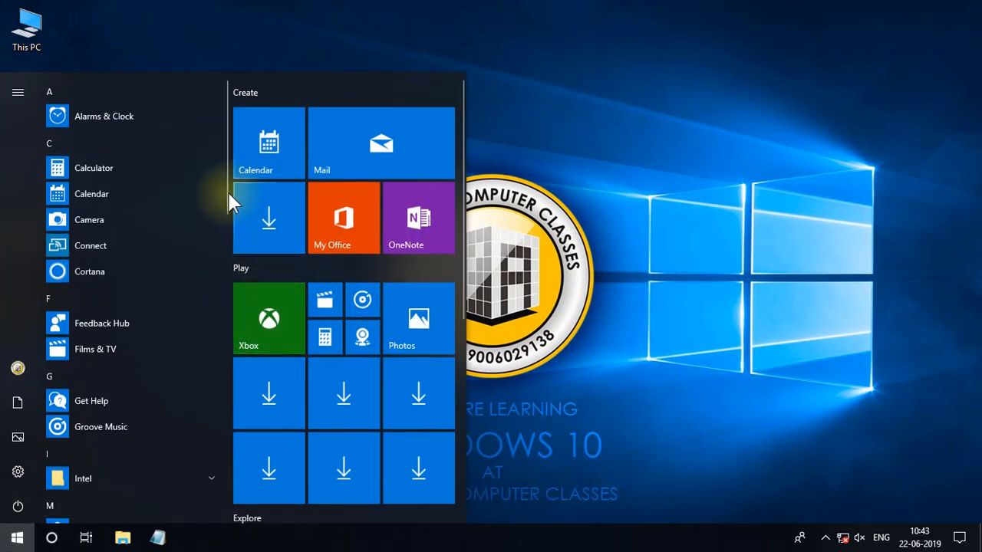
{"action": "scroll", "coordinate": [227, 231], "scroll_direction": "down", "scroll_amount": 1}
{"action": "left_click_drag", "start_coordinate": [228, 264], "coordinate": [225, 499]}
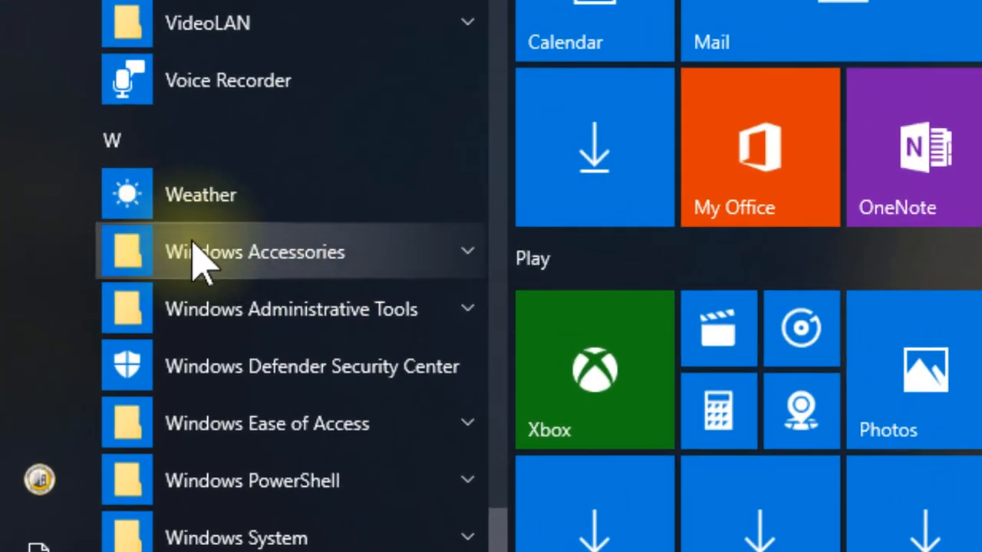
{"action": "left_click", "coordinate": [379, 250]}
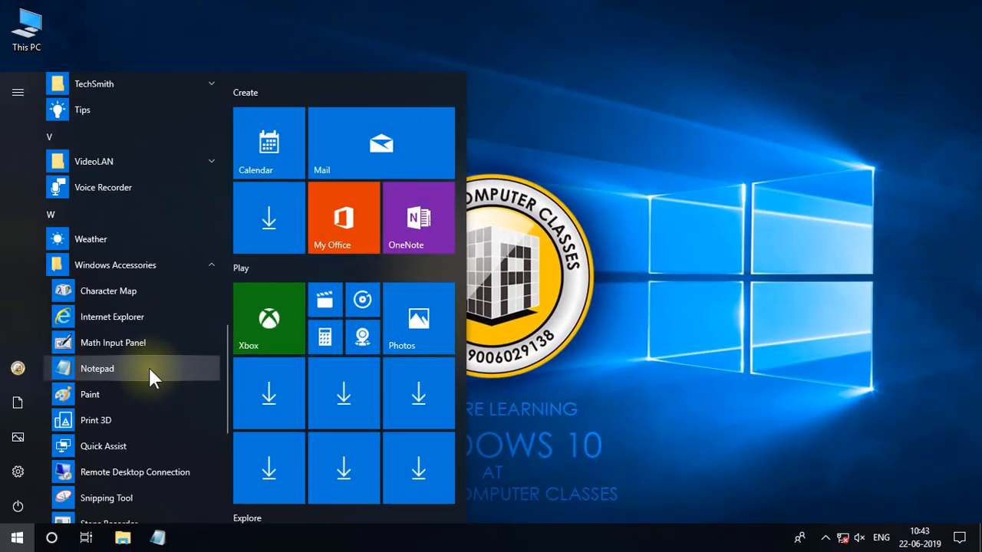
{"action": "left_click", "coordinate": [150, 370]}
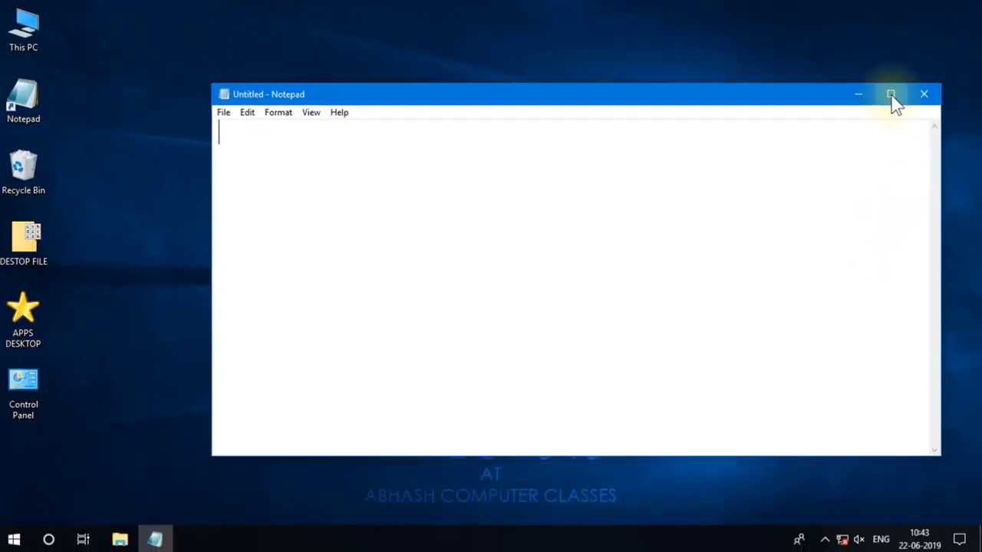
{"action": "left_click", "coordinate": [760, 230]}
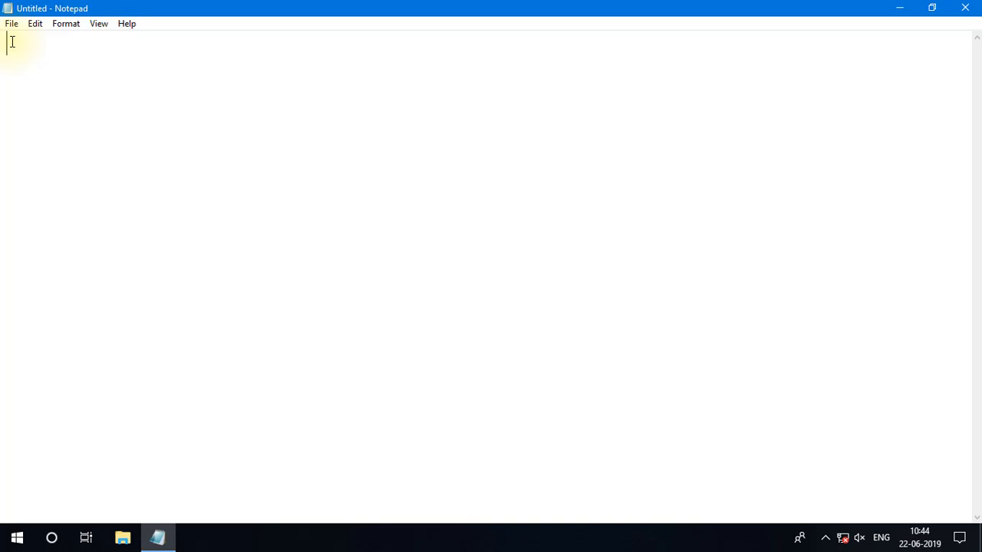
Open Notepad's font settings, move the dialog clear of the menus, and re-enter Arial as the font.
{"action": "left_click", "coordinate": [68, 25]}
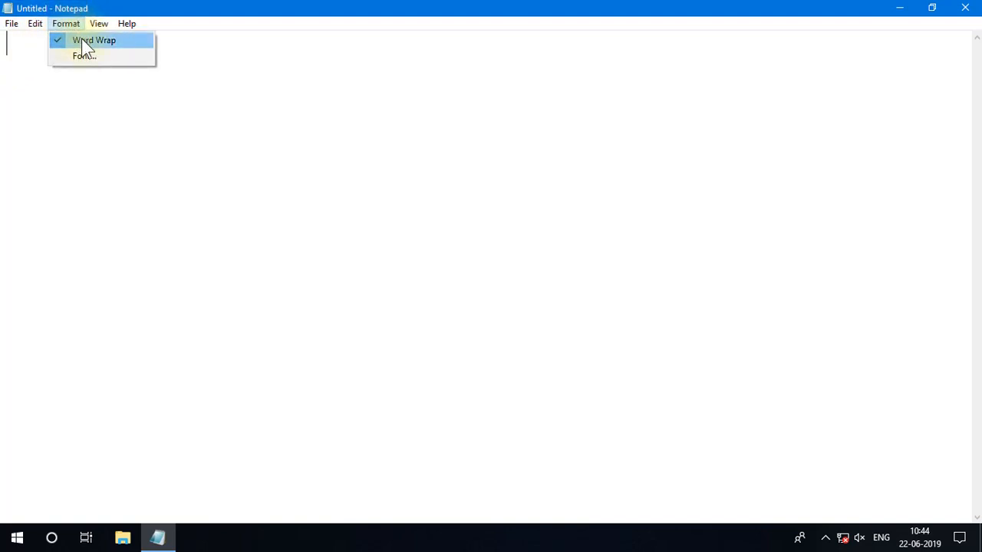
{"action": "left_click", "coordinate": [84, 55]}
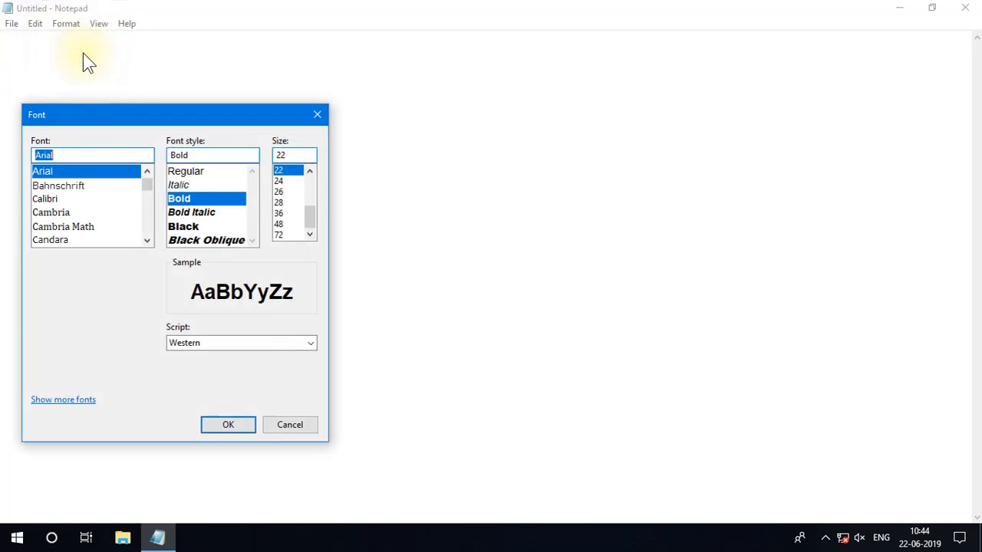
{"action": "left_click_drag", "start_coordinate": [111, 118], "coordinate": [532, 76]}
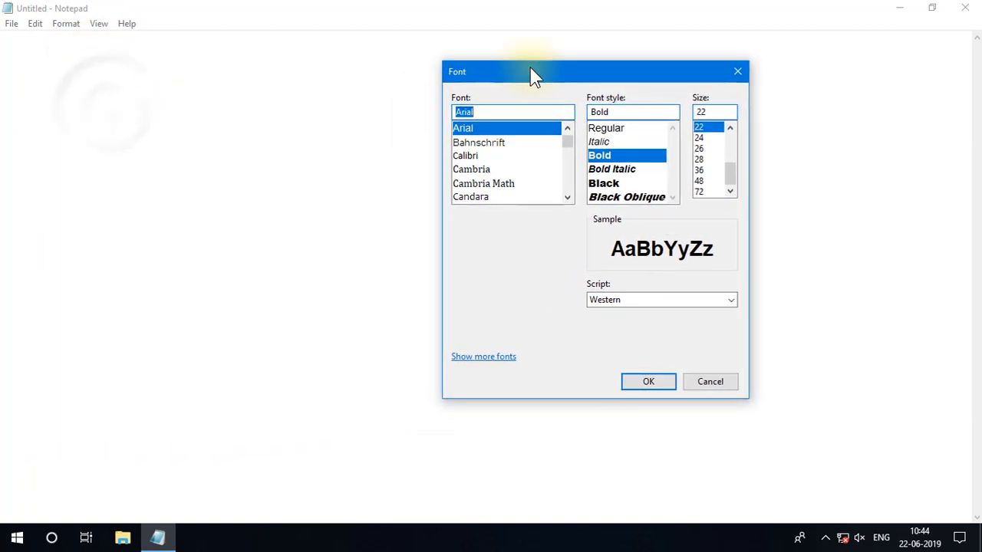
{"action": "left_click", "coordinate": [494, 113]}
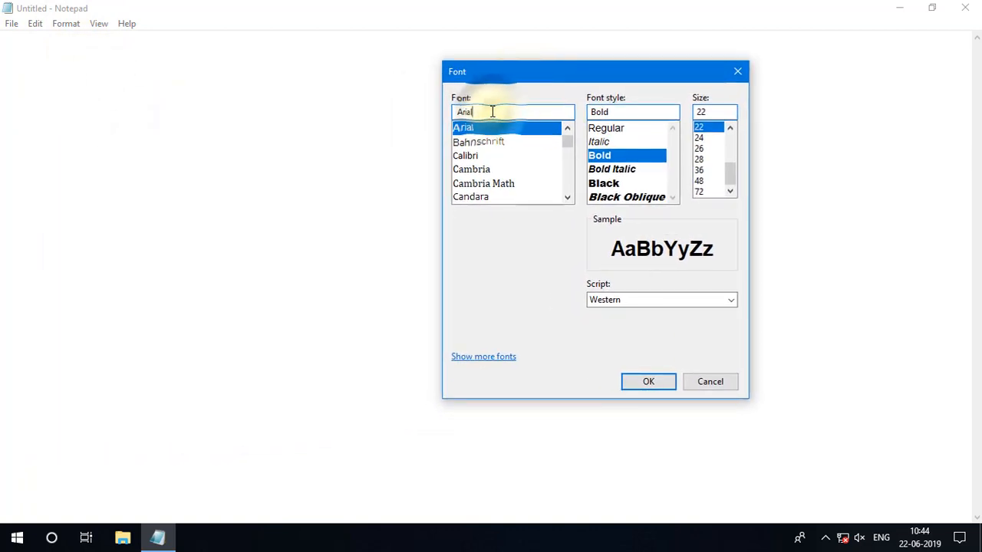
{"action": "key", "text": "BackSpace"}
{"action": "key", "text": "BackSpace"}
{"action": "key", "text": "BackSpace"}
{"action": "key", "text": "BackSpace"}
{"action": "key", "text": "BackSpace"}
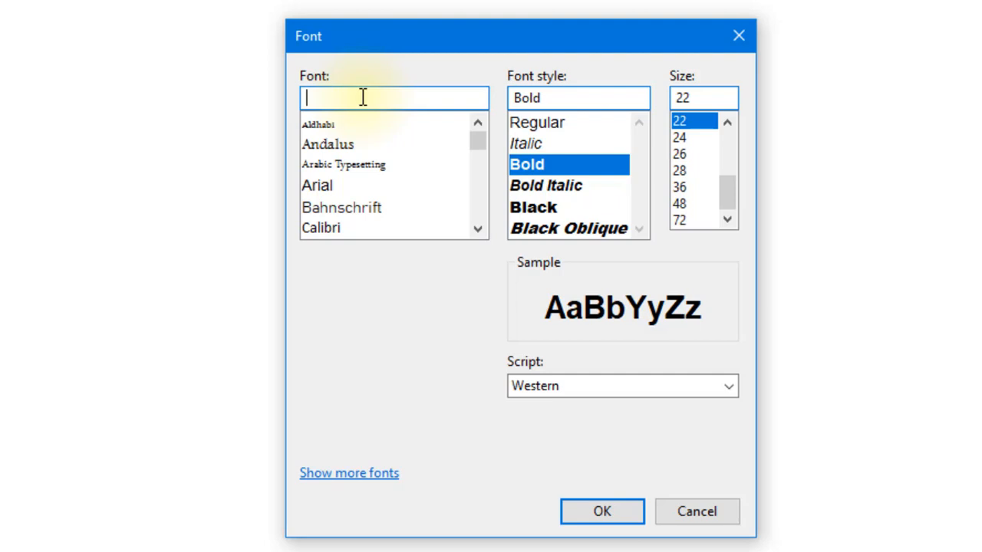
{"action": "type", "text": "arial"}
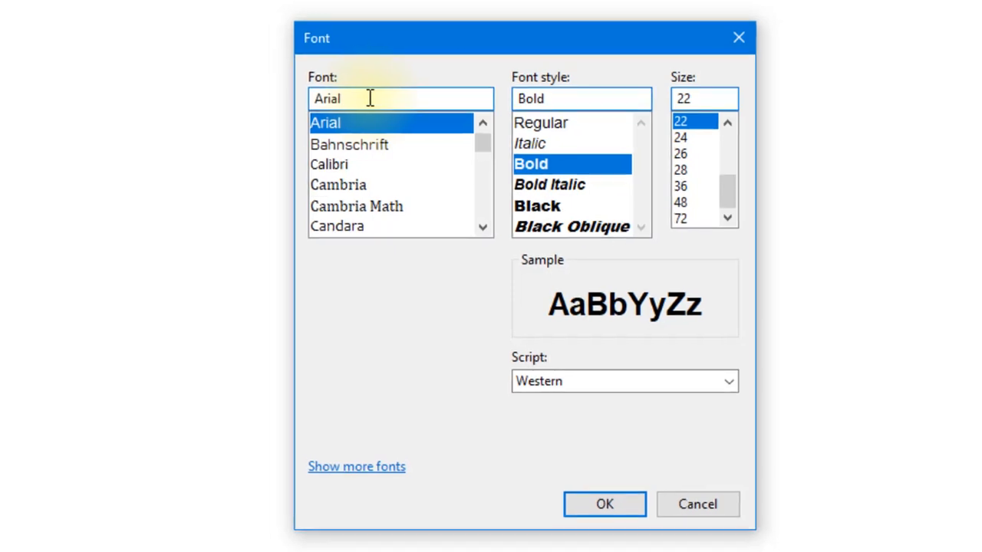
{"action": "left_click", "coordinate": [335, 120]}
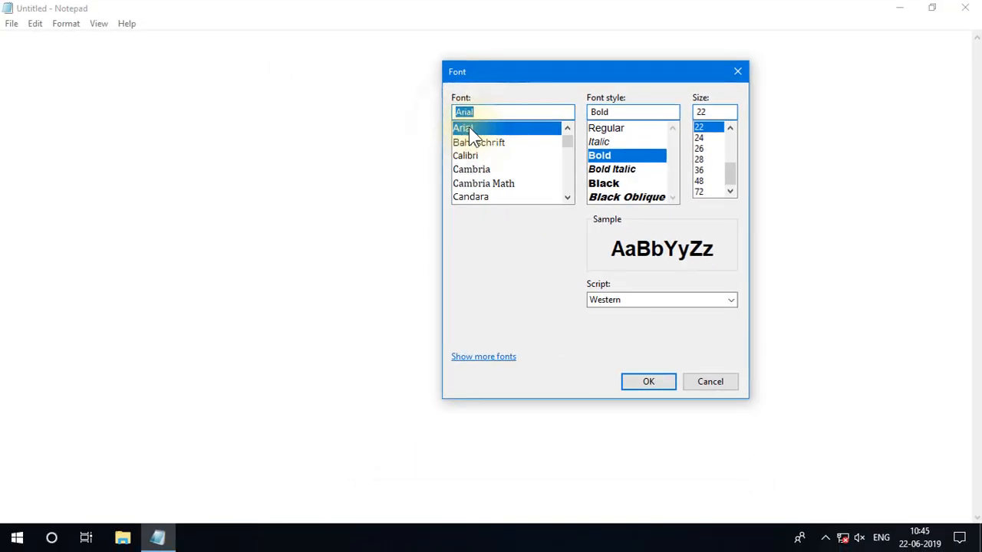
Preview the Regular, Bold Italic and Italic font styles for Arial, and set the style to Bold.
{"action": "left_click", "coordinate": [606, 129]}
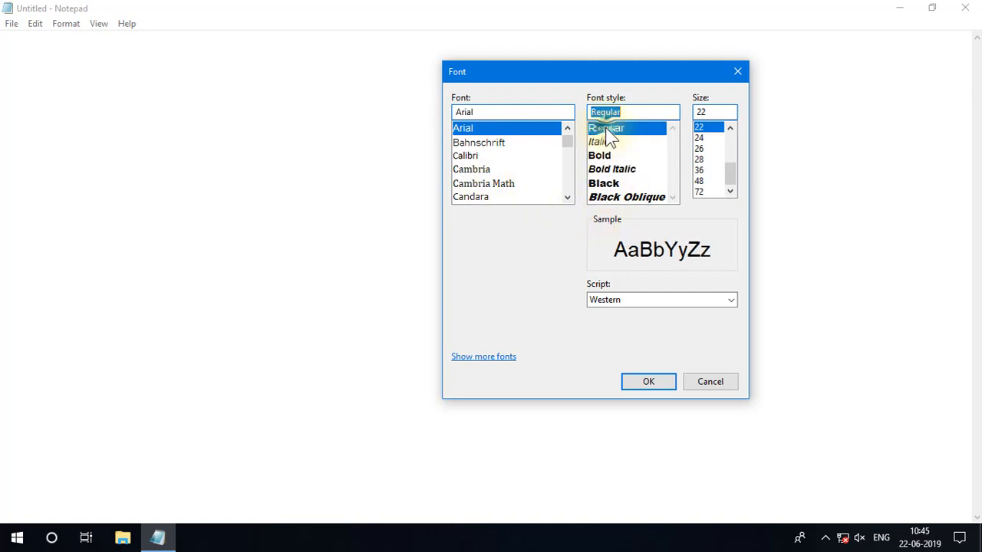
{"action": "left_click", "coordinate": [611, 170]}
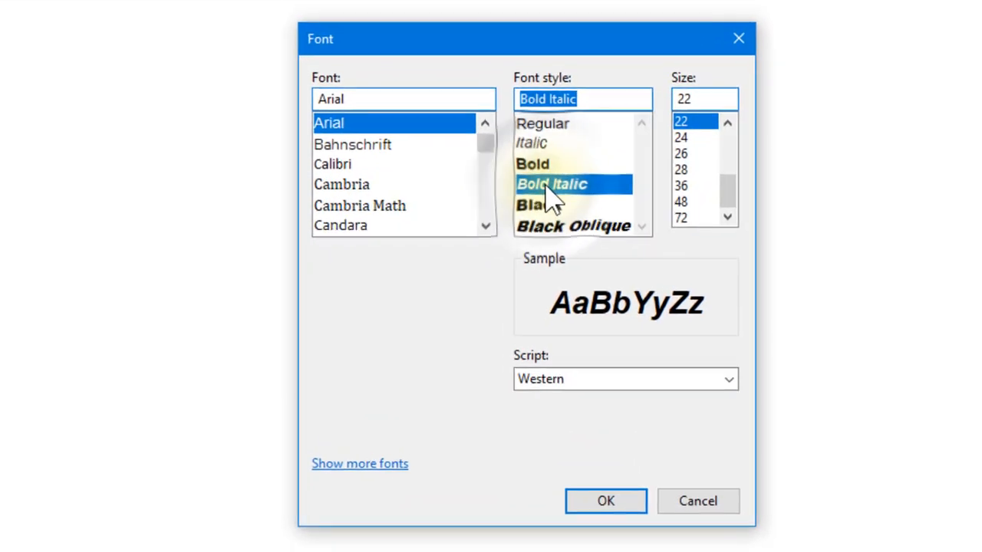
{"action": "left_click", "coordinate": [535, 143]}
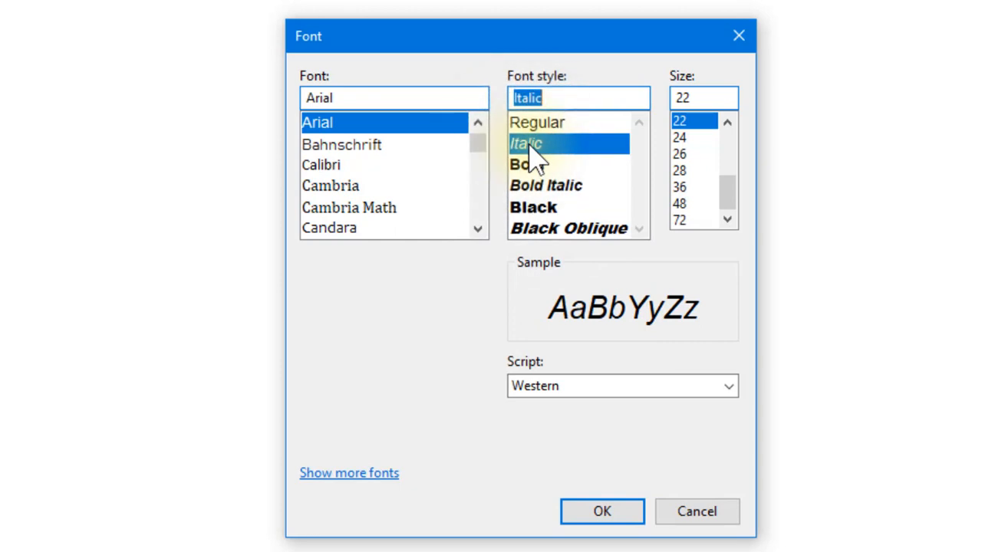
{"action": "left_click", "coordinate": [537, 126]}
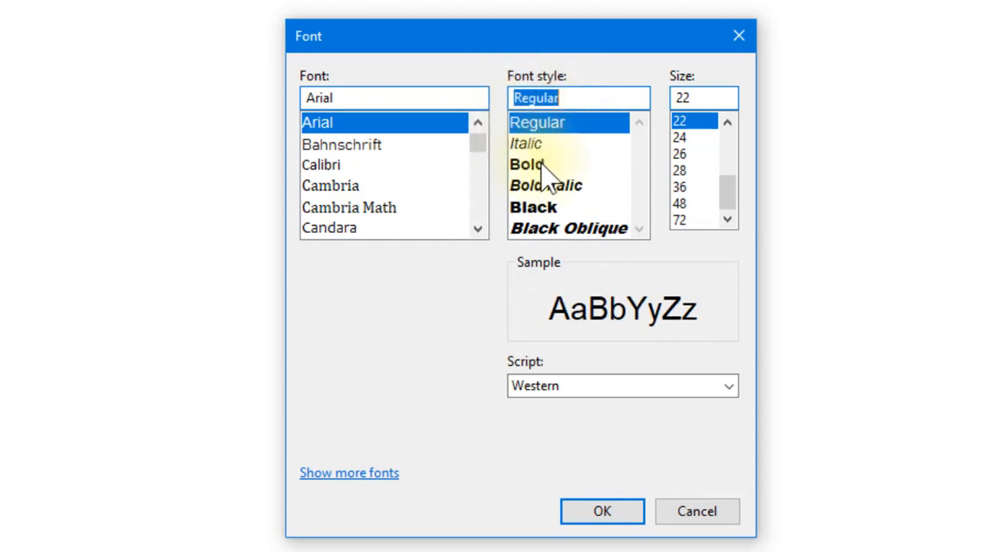
{"action": "left_click", "coordinate": [537, 165]}
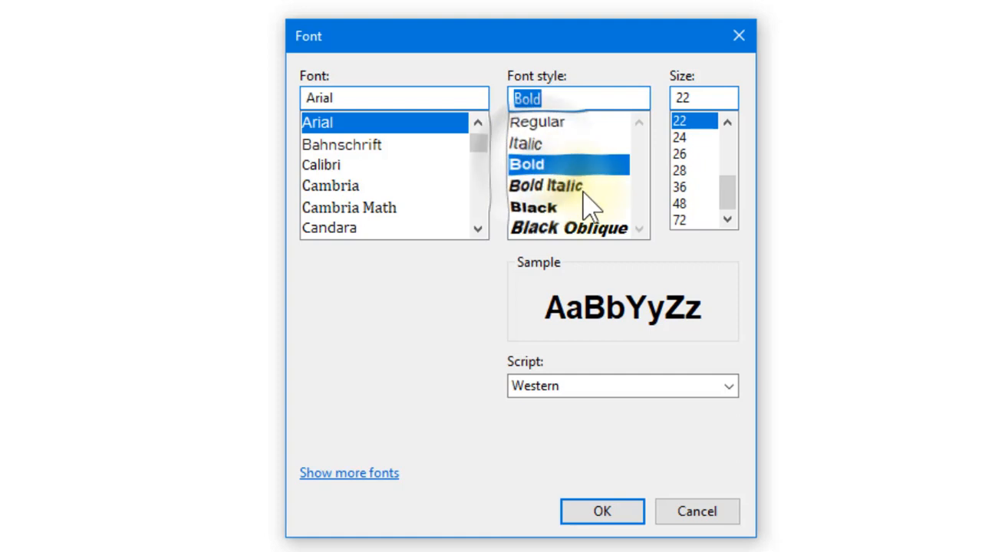
Preview the Italic and Regular styles for Arial, and return the font style to Bold.
{"action": "left_click", "coordinate": [551, 144]}
{"action": "left_click", "coordinate": [543, 125]}
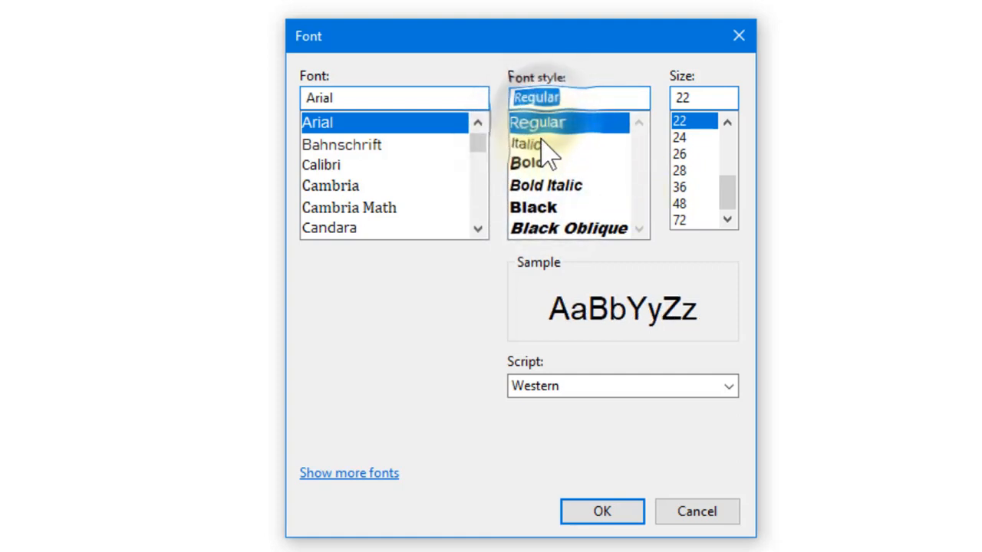
{"action": "left_click", "coordinate": [543, 145]}
{"action": "left_click", "coordinate": [545, 164]}
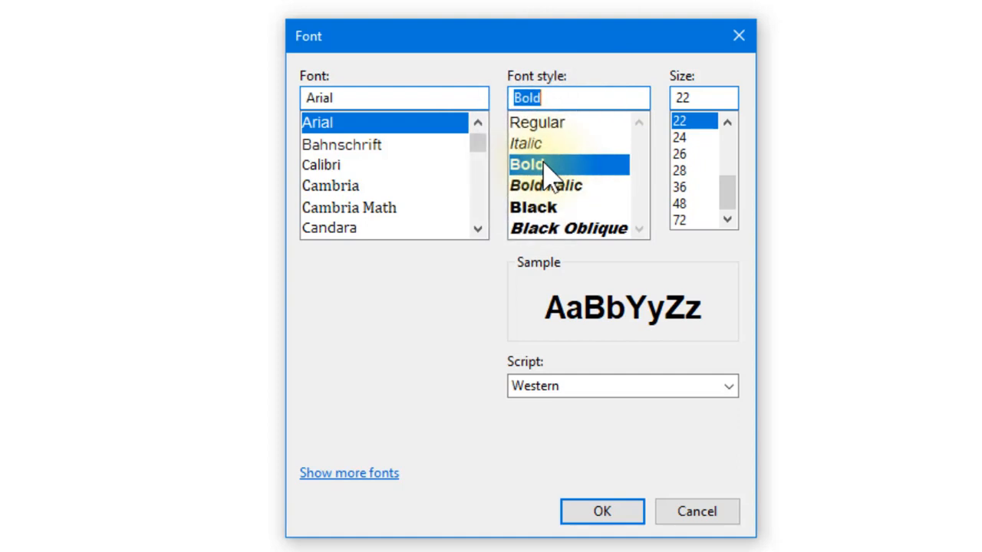
Try font size 11, set the size to 16, and apply the Arial Bold font settings.
{"action": "left_click", "coordinate": [701, 98]}
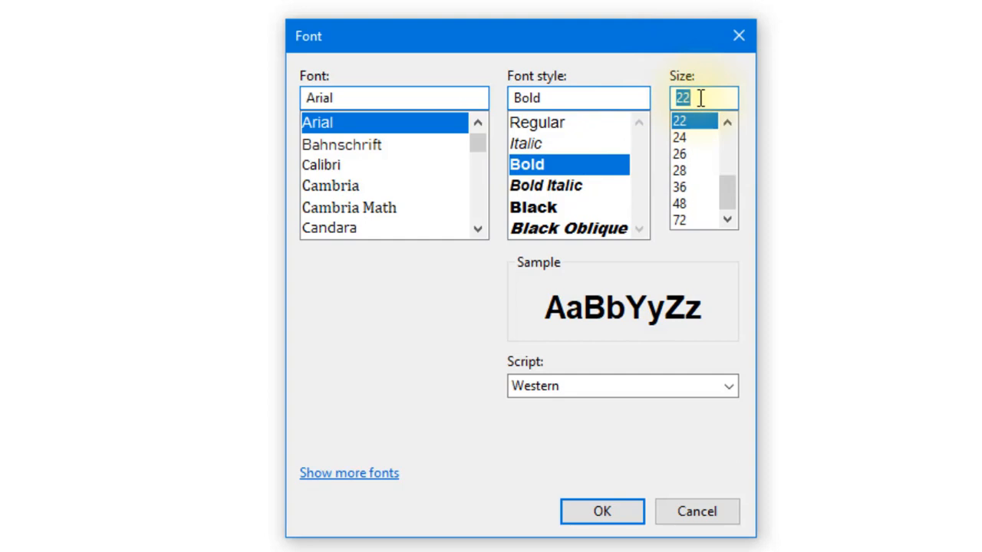
{"action": "type", "text": "11"}
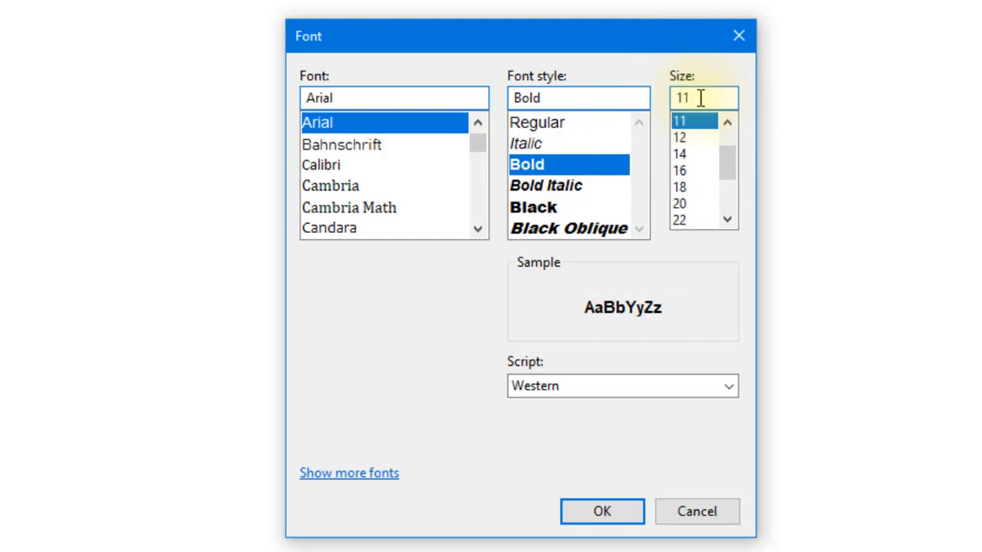
{"action": "key", "text": "BackSpace"}
{"action": "key", "text": "BackSpace"}
{"action": "type", "text": "16"}
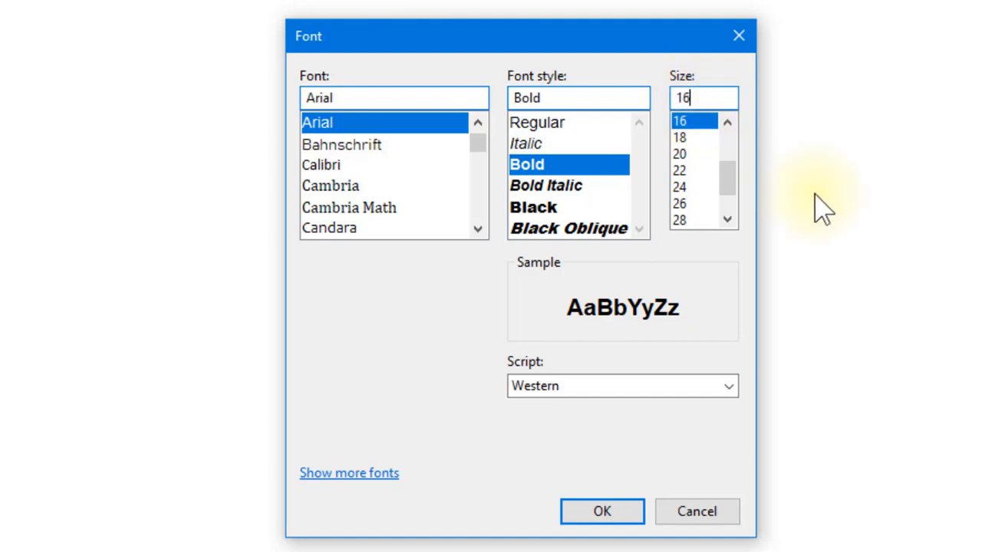
{"action": "left_click_drag", "start_coordinate": [693, 99], "coordinate": [663, 96]}
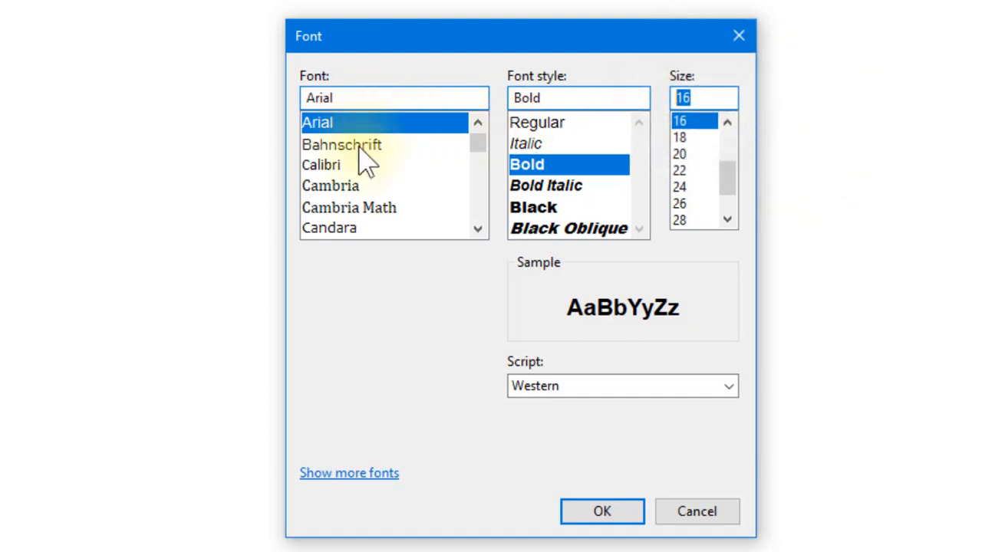
{"action": "left_click", "coordinate": [531, 164]}
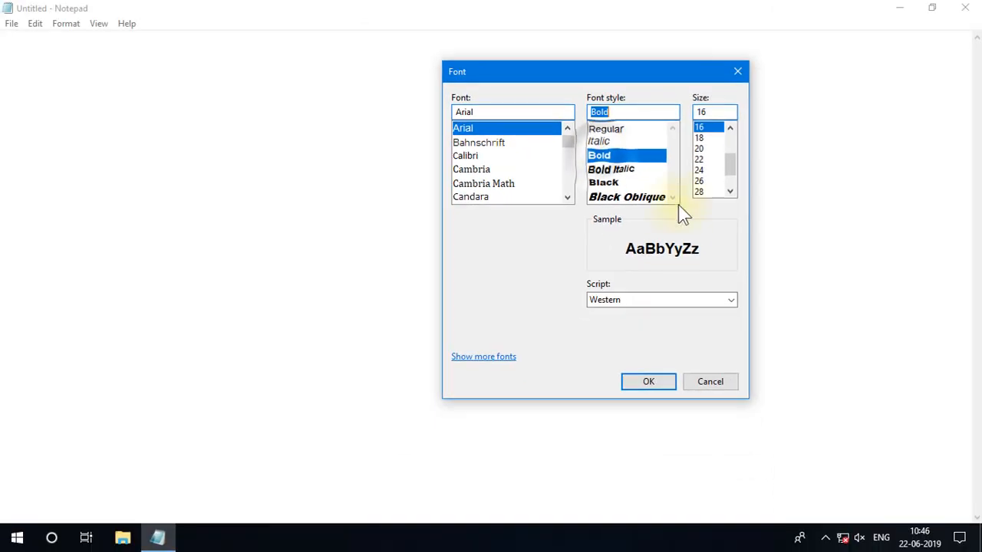
{"action": "left_click", "coordinate": [655, 382]}
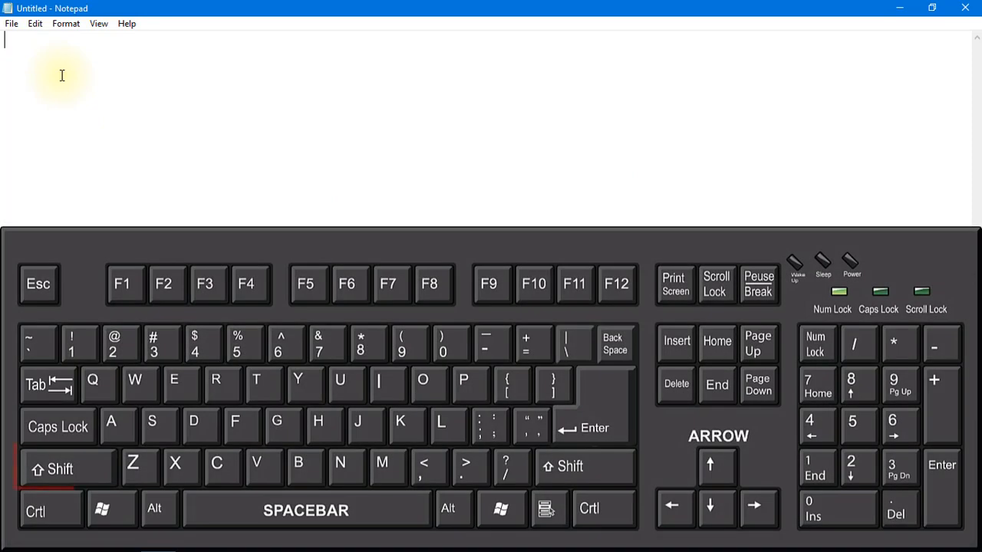
Enter the heading "Bio-Data" on the first line and leave two blank lines below it.
{"action": "type", "text": "B"}
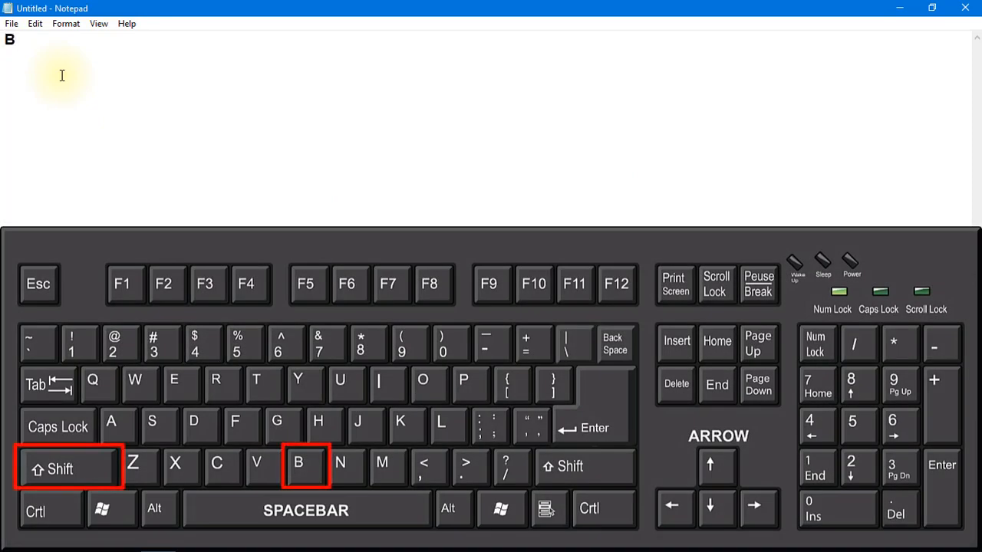
{"action": "type", "text": "io-D"}
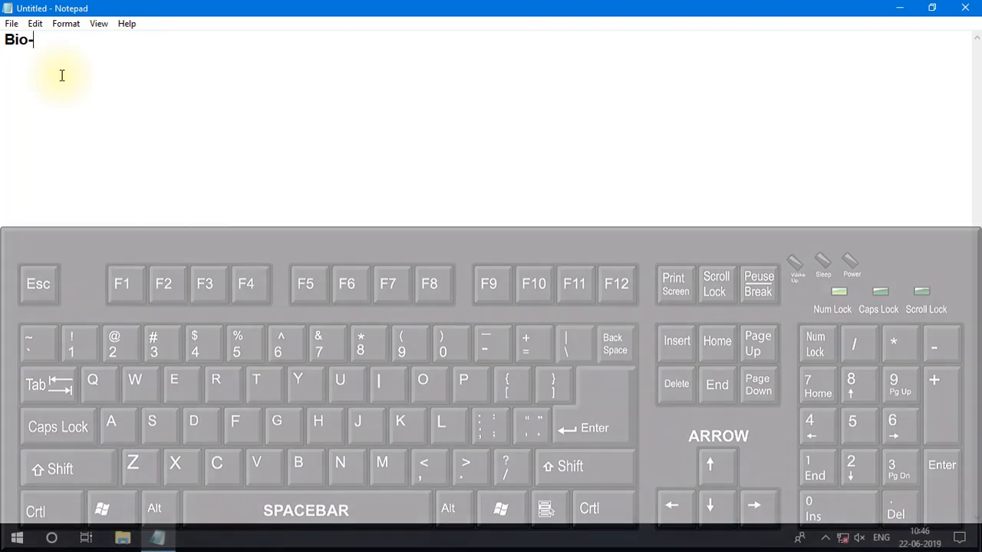
{"action": "type", "text": "ata"}
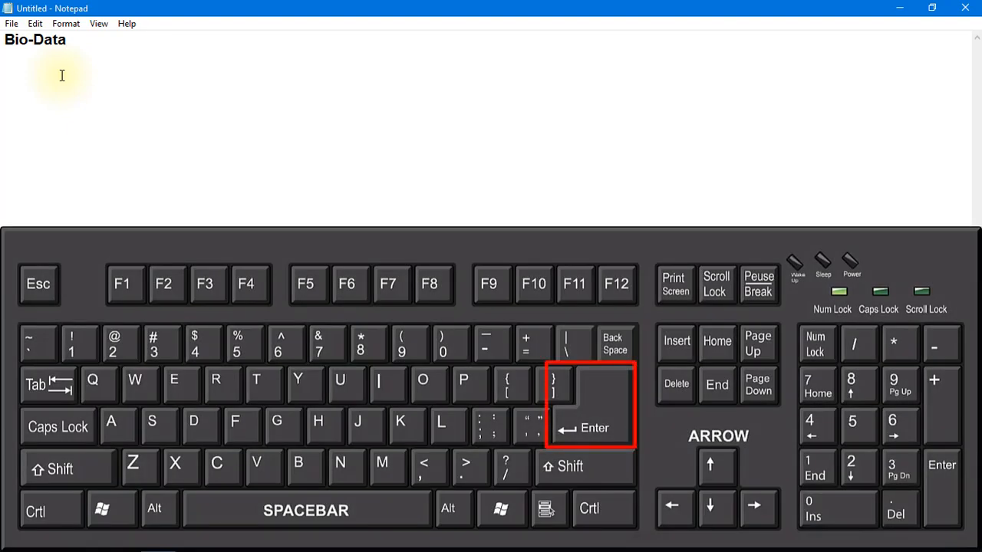
{"action": "key", "text": "Return"}
{"action": "key", "text": "Return"}
{"action": "key", "text": "Return"}
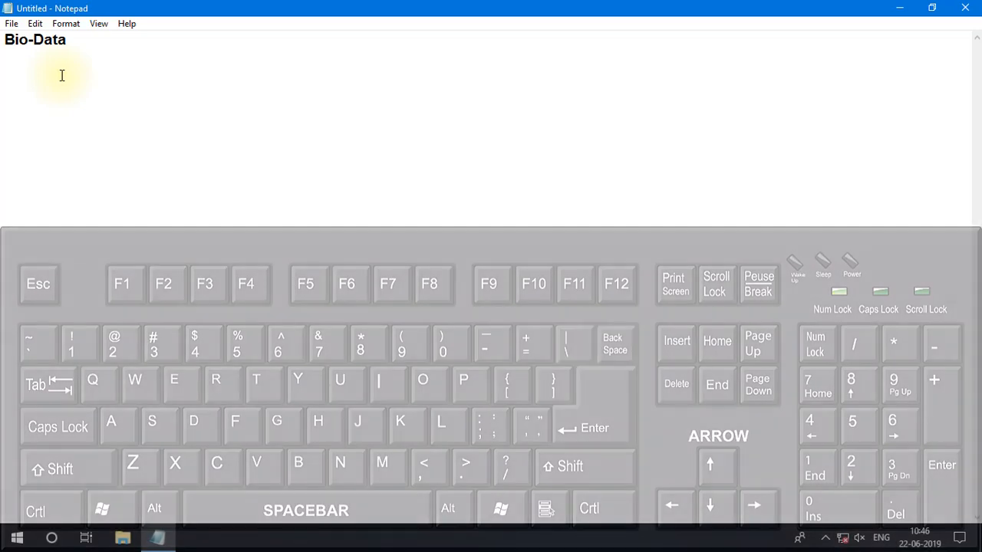
Add a "Name" line with a tab-aligned colon and the person's full name, and start a new line.
{"action": "type", "text": "N"}
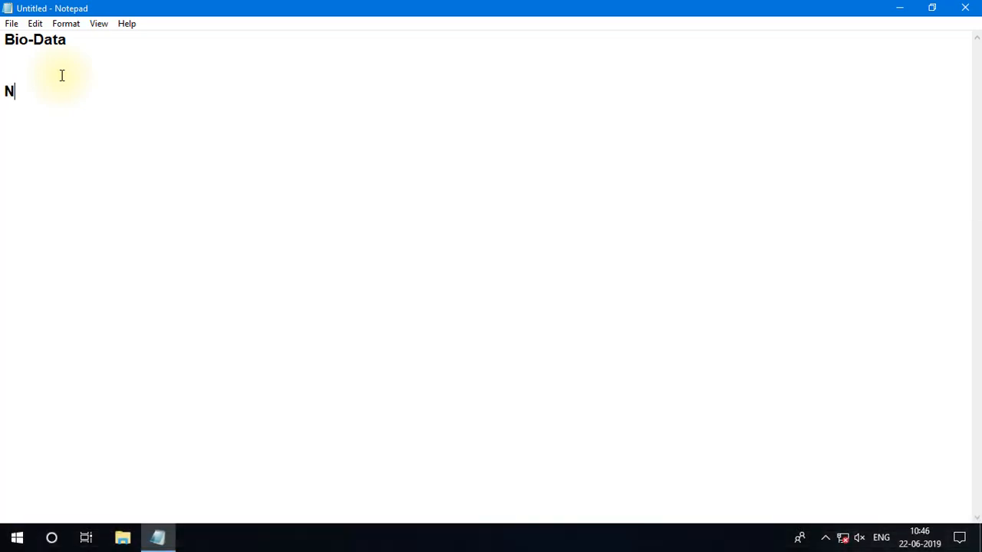
{"action": "type", "text": "ame"}
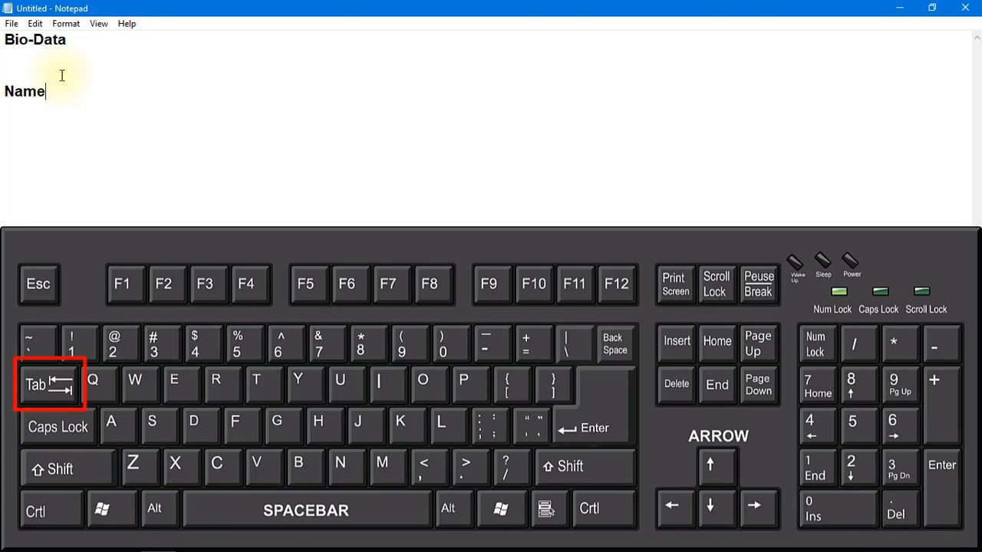
{"action": "key", "text": "Tab"}
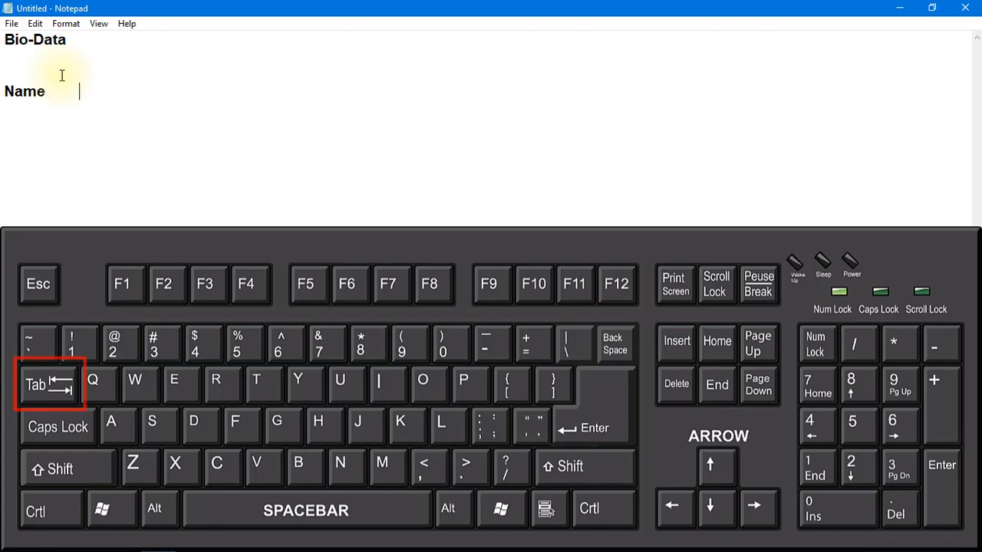
{"action": "key", "text": "Tab"}
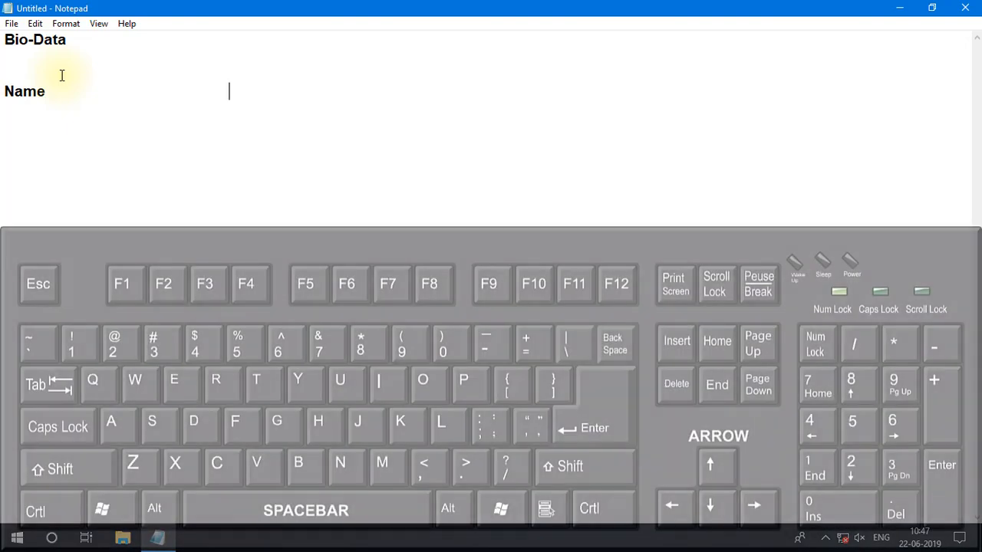
{"action": "type", "text": ":"}
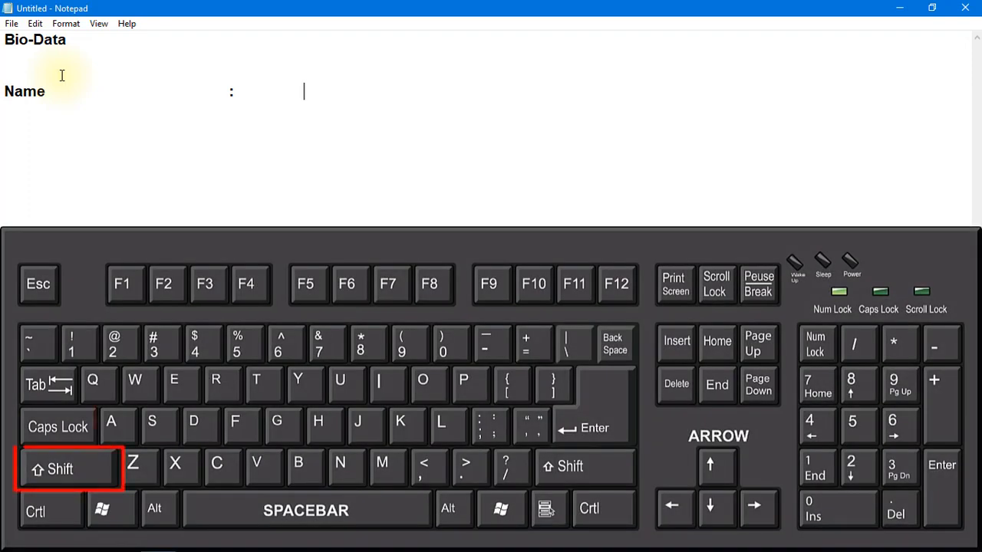
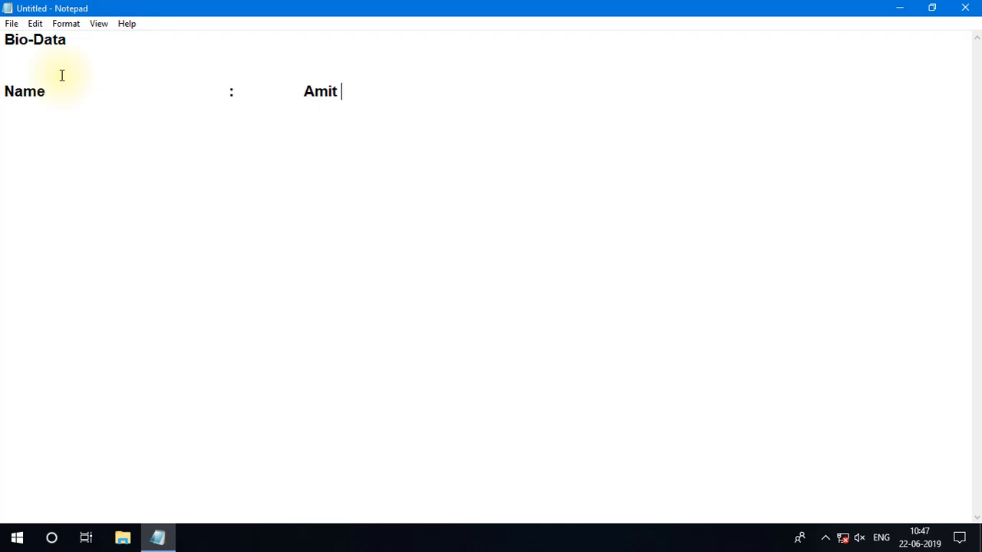
{"action": "key", "text": "Return"}
Add a "Date of Birth" line with the colon aligned to the line above, enter the birth date, and start a new line.
{"action": "type", "text": "Da"}
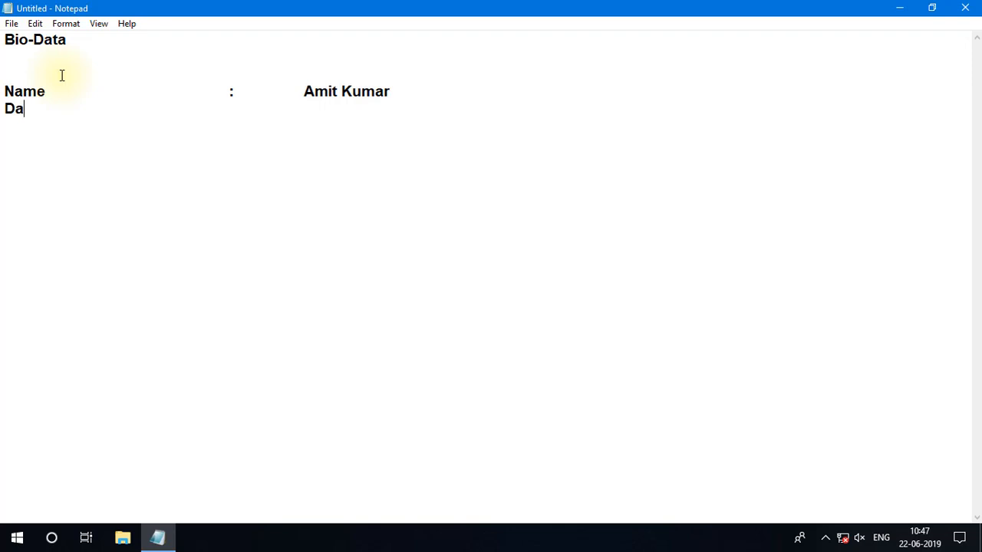
{"action": "type", "text": "te of Birth"}
{"action": "key", "text": "Tab"}
{"action": "key", "text": "Tab"}
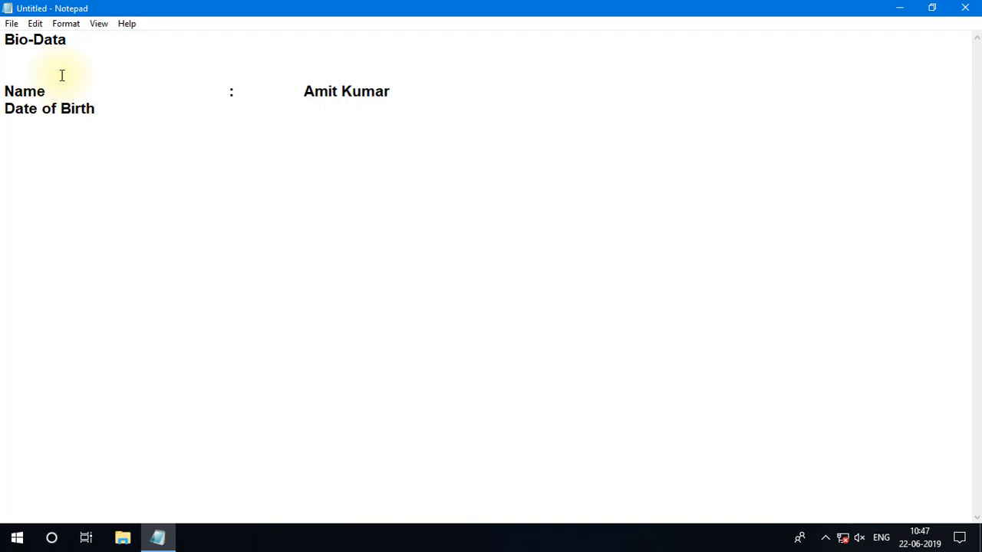
{"action": "type", "text": ":\t\t12-12-1999"}
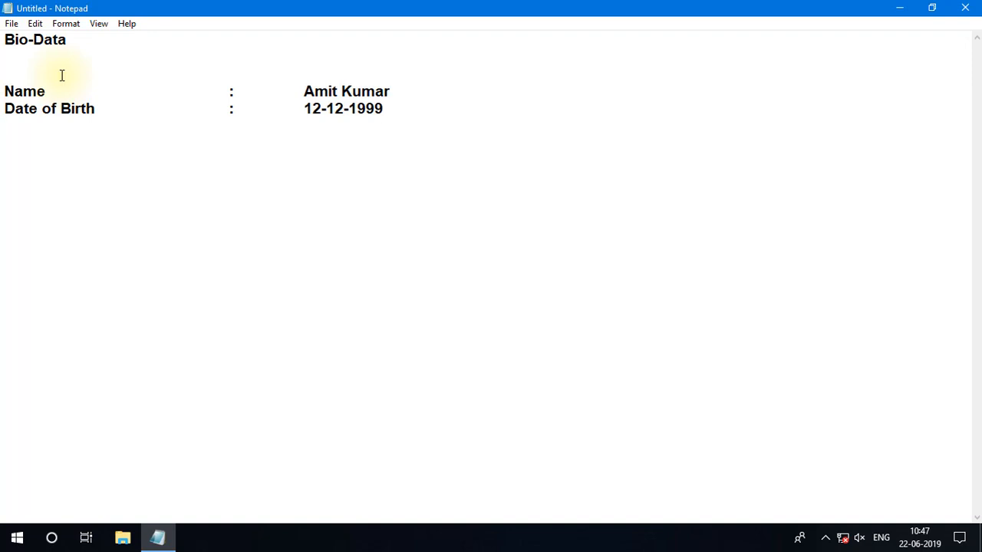
{"action": "key", "text": "Return"}
Add a "Father's Name" line with an aligned colon and the father's full name, and start a new line.
{"action": "type", "text": "Fathe"}
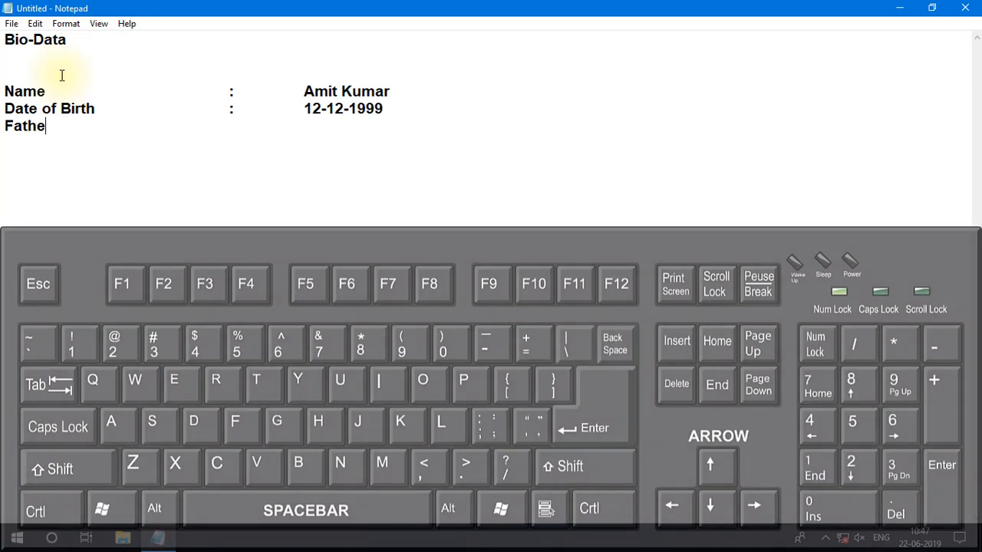
{"action": "type", "text": "r'"}
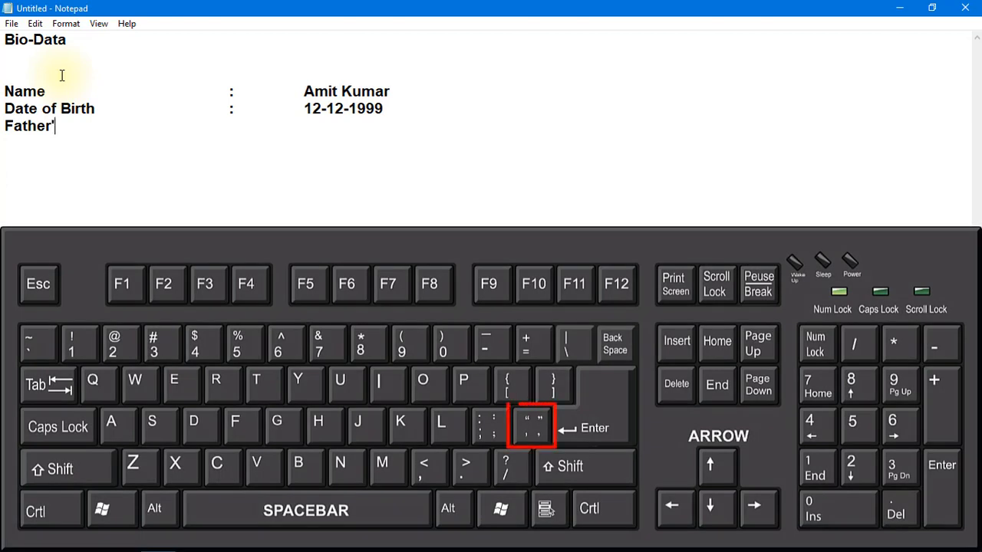
{"action": "type", "text": "s Name"}
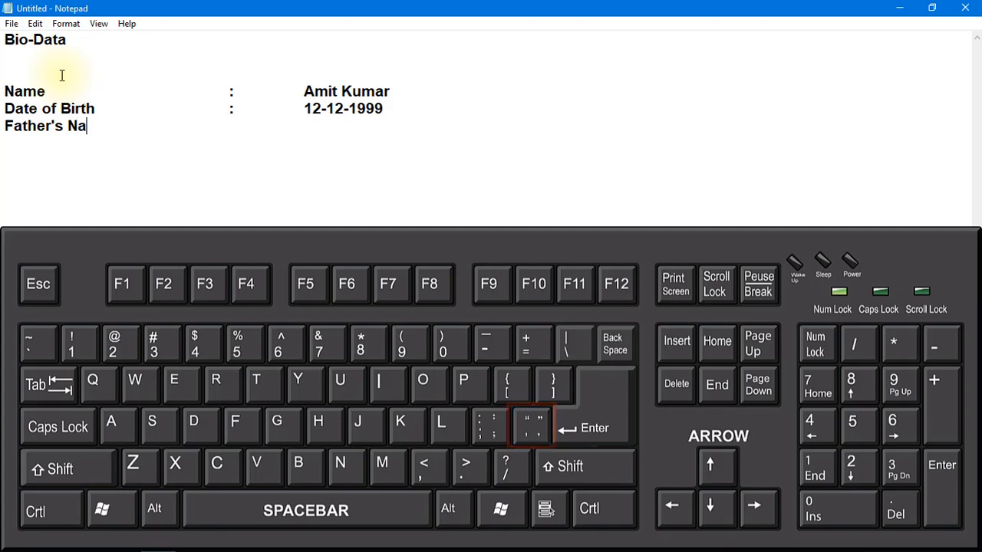
{"action": "key", "text": "Tab"}
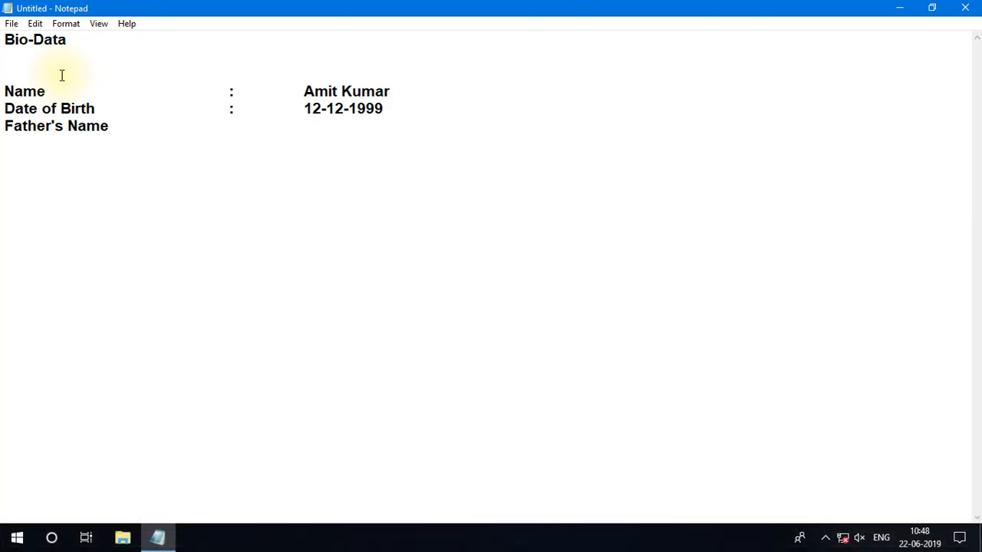
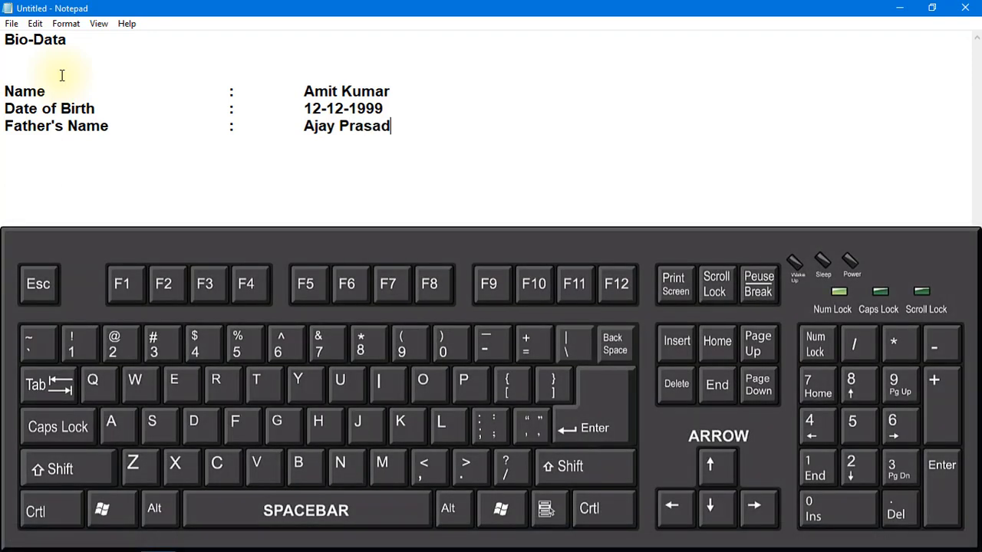
{"action": "key", "text": "Return"}
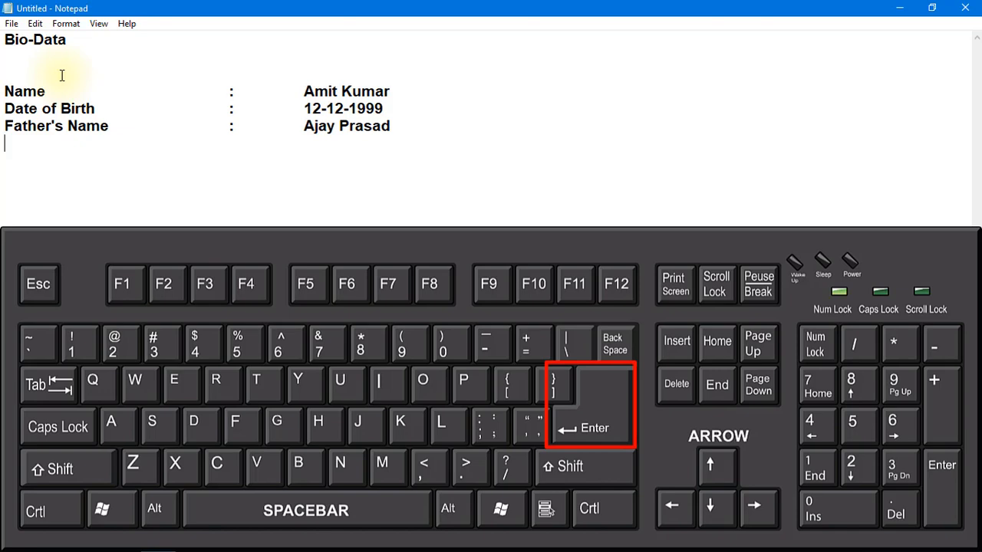
Add an "Address" line with an aligned colon and the postal address including the postal code, and start a new line.
{"action": "type", "text": "A"}
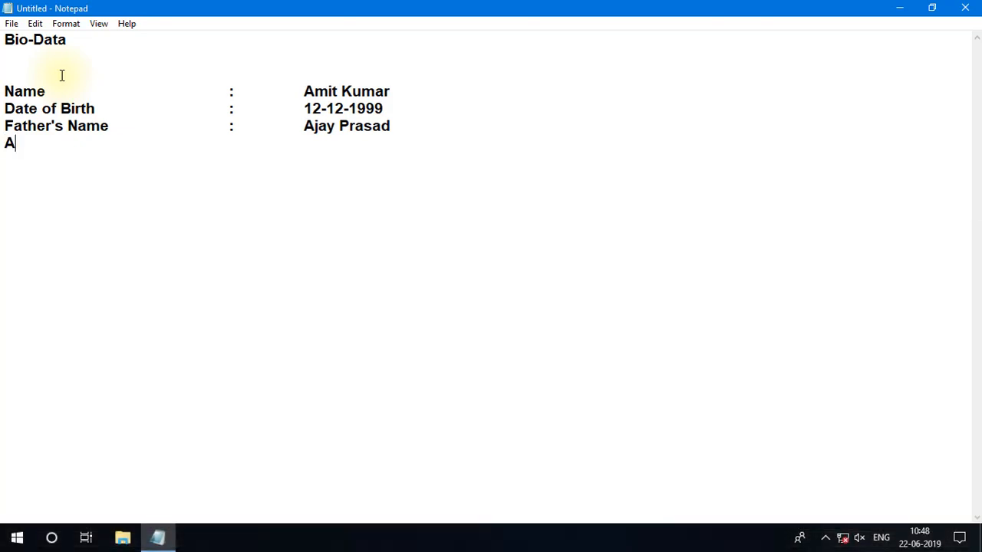
{"action": "type", "text": "ddress   :"}
{"action": "key", "text": "Tab"}
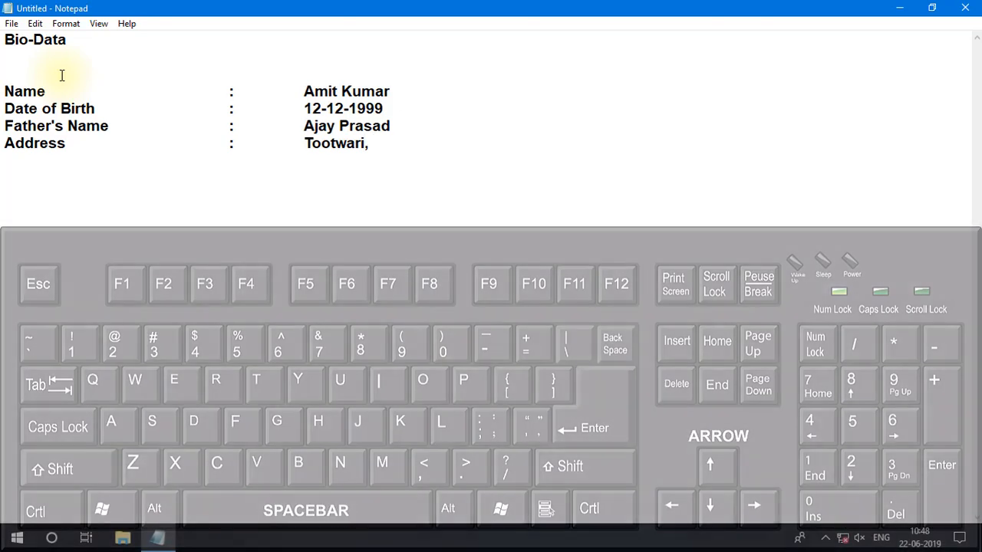
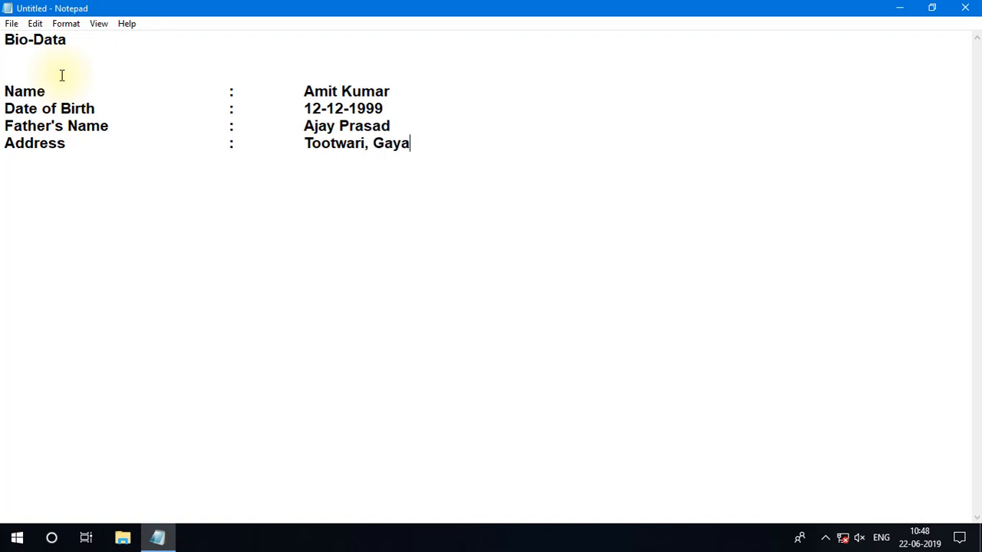
{"action": "key", "text": "Return"}
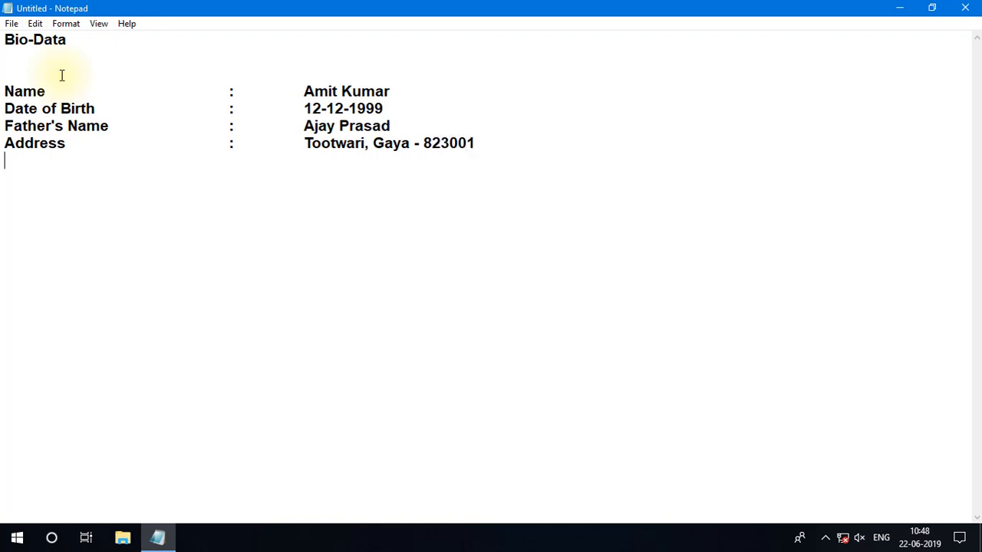
Add a "Mob." line with an aligned colon and two comma-separated mobile numbers, and start a new line.
{"action": "type", "text": "Mob."}
{"action": "key", "text": "Tab"}
{"action": "key", "text": "Tab"}
{"action": "type", "text": ":"}
{"action": "key", "text": "Tab"}
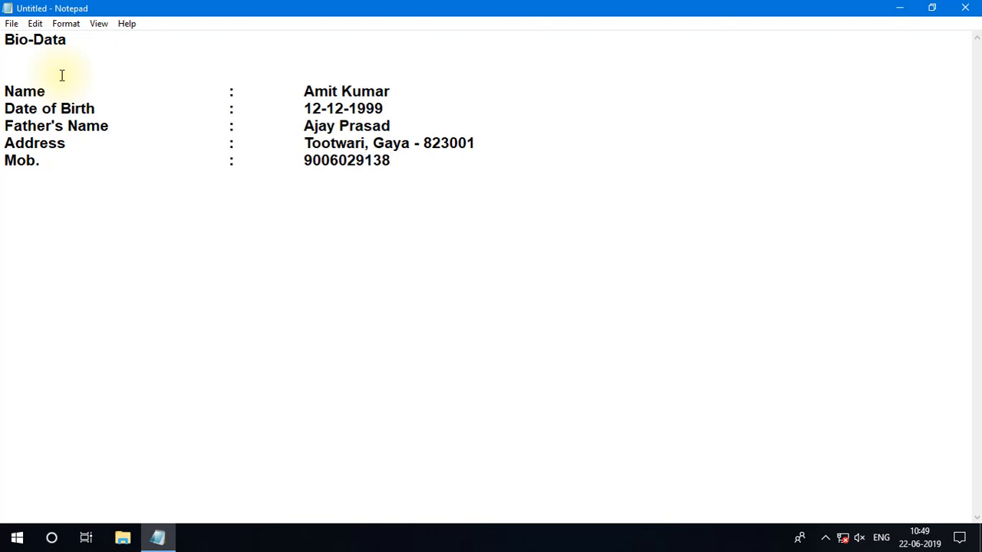
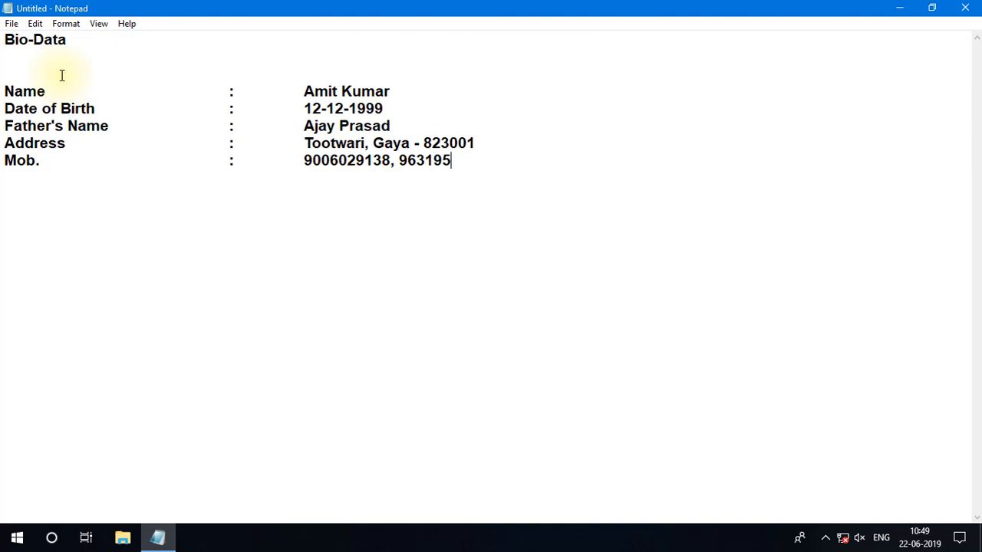
{"action": "key", "text": "Return"}
Add an "E-Mail ID" line with an aligned colon and the e-mail address, and start a new line.
{"action": "type", "text": "E-Mail"}
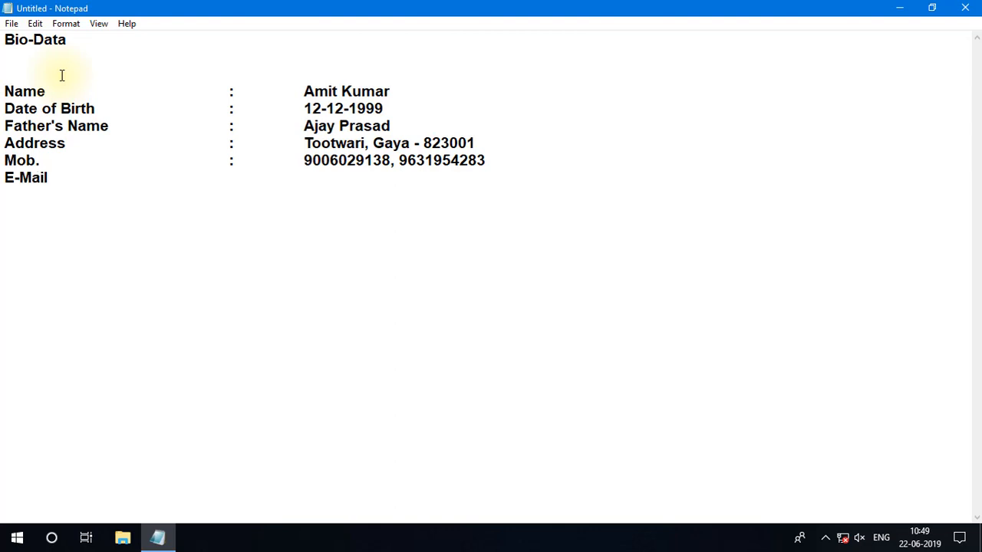
{"action": "type", "text": " ID"}
{"action": "key", "text": "Tab"}
{"action": "key", "text": "Tab"}
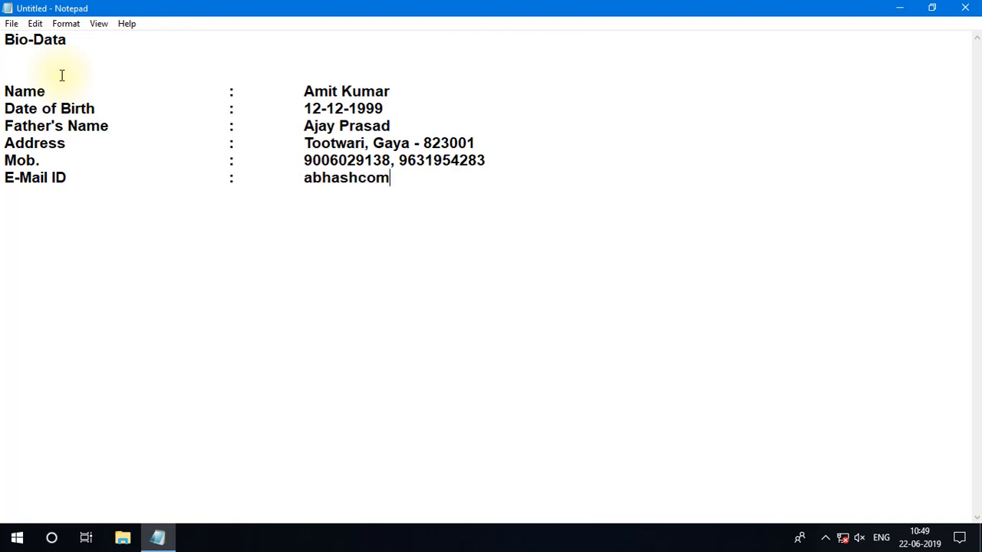
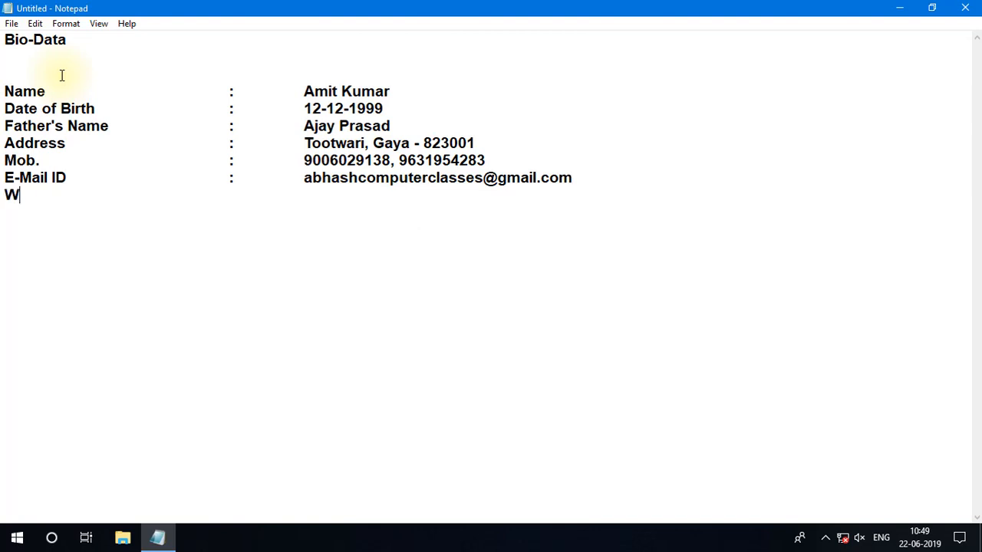
{"action": "type", "text": "ebsite"}
{"action": "key", "text": "Tab"}
{"action": "key", "text": "Tab"}
{"action": "type", "text": ":"}
{"action": "key", "text": "Tab"}
{"action": "type", "text": "w"}
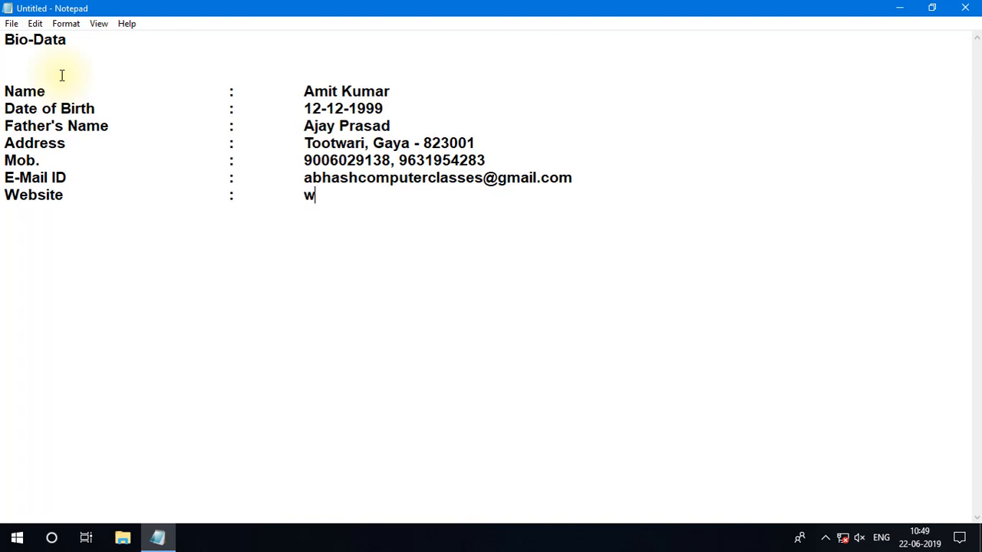
{"action": "type", "text": "ww.abhashco"}
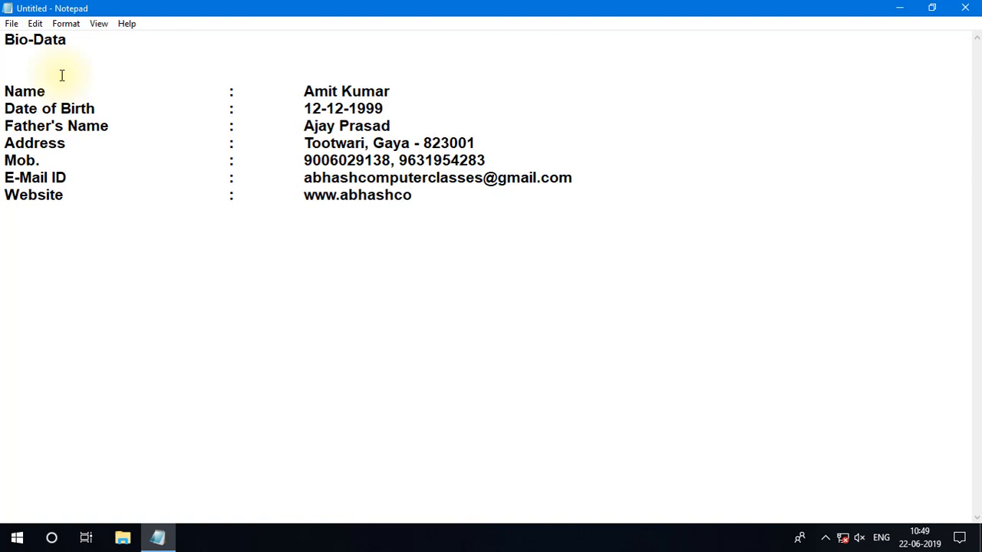
{"action": "type", "text": "mputerclasses."}
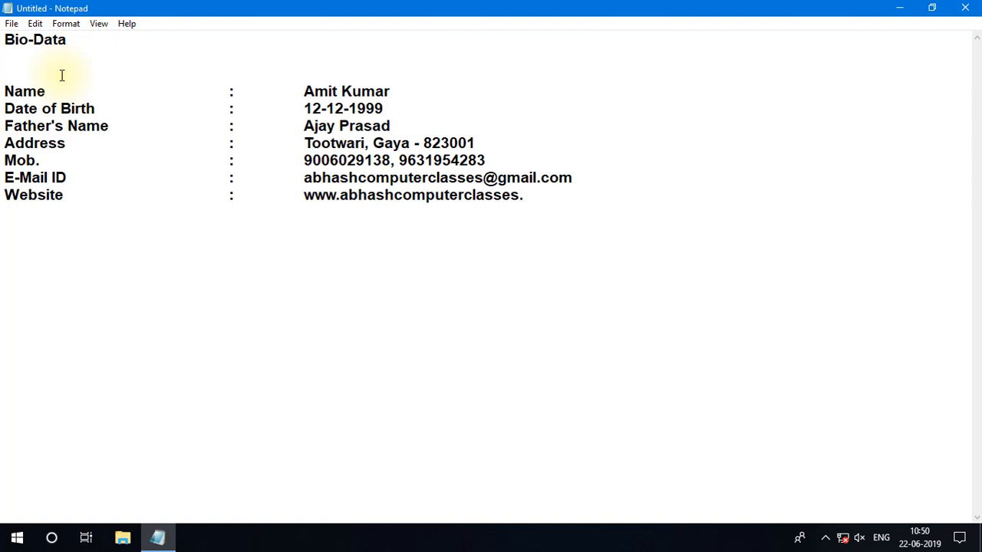
{"action": "type", "text": "webs.com"}
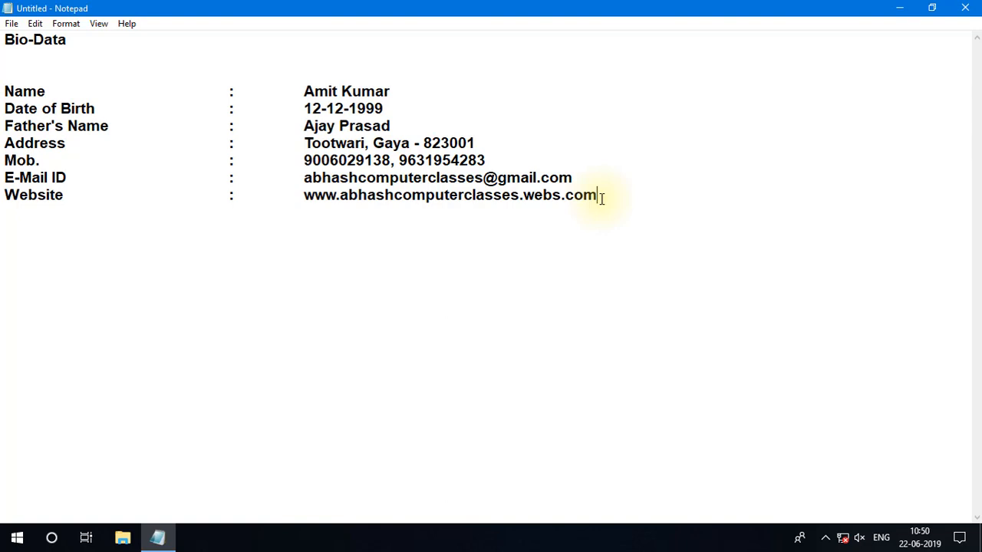
Leave a blank line and add an "Educational Qualification" line with an aligned colon and the entry "Matric".
{"action": "key", "text": "Return"}
{"action": "key", "text": "Return"}
{"action": "type", "text": "Educationa"}
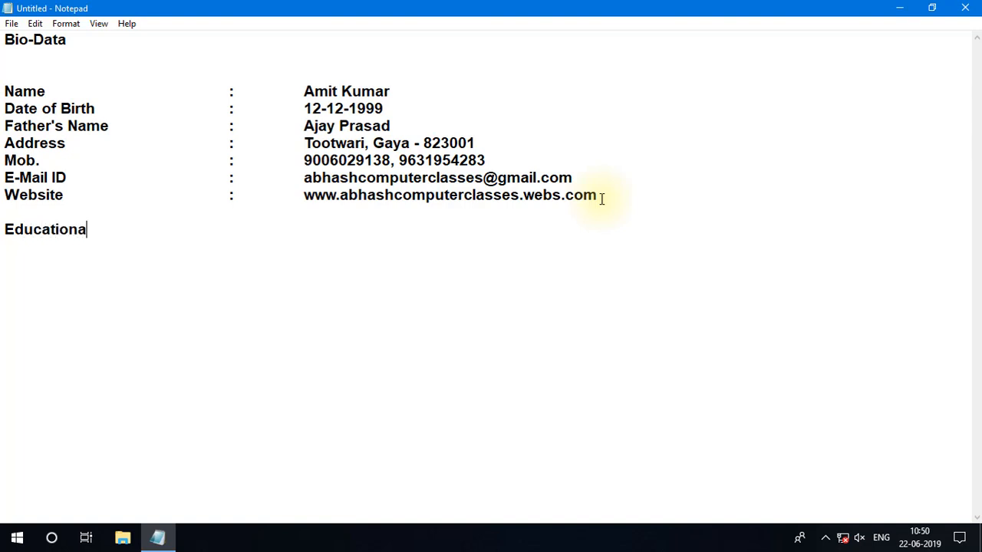
{"action": "type", "text": "l Qualification"}
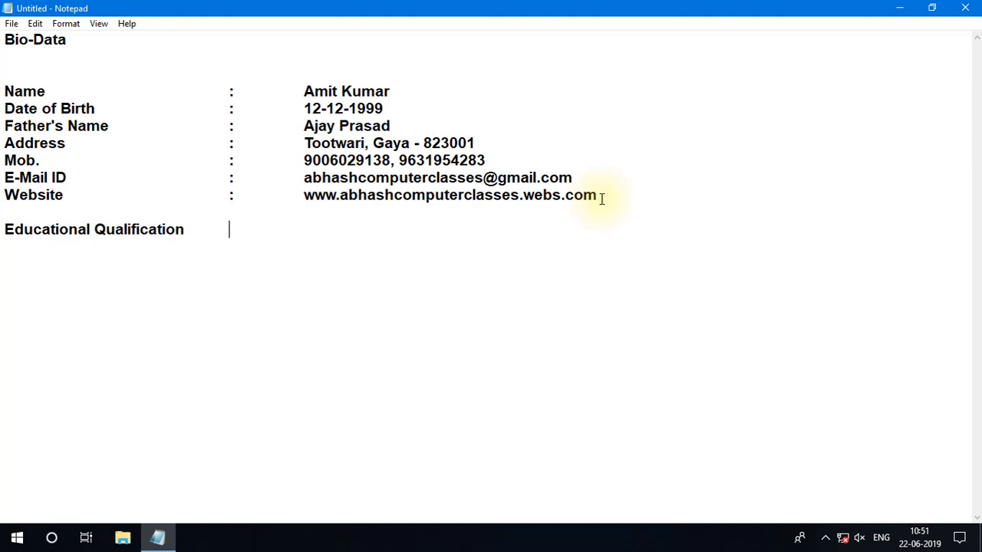
{"action": "type", "text": ":"}
{"action": "key", "text": "Tab"}
{"action": "type", "text": "Matric"}
Add "Inter" on a new line aligned beneath "Matric".
{"action": "key", "text": "Return"}
{"action": "key", "text": "Tab"}
{"action": "key", "text": "Tab"}
{"action": "key", "text": "Tab"}
{"action": "key", "text": "Tab"}
{"action": "type", "text": "Inate"}
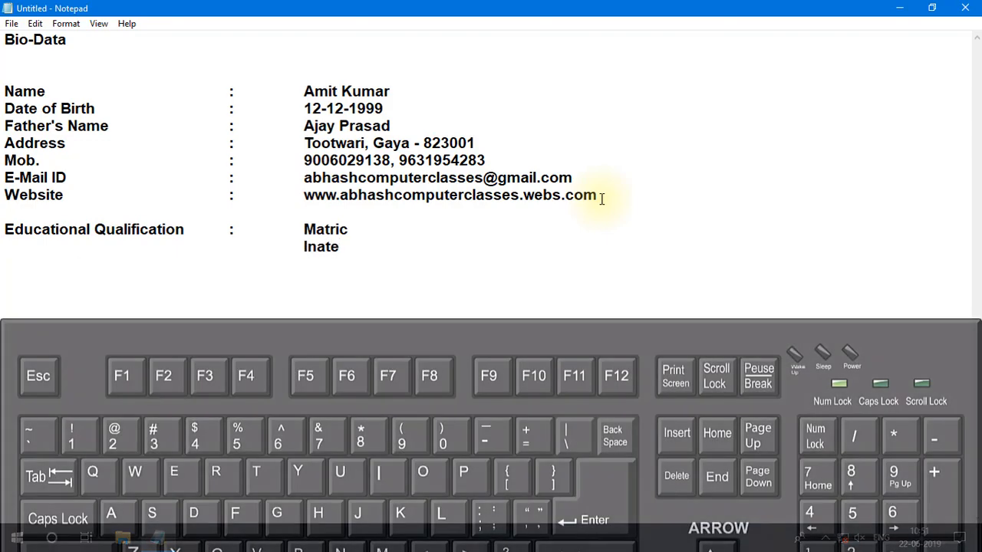
{"action": "key", "text": "BackSpace"}
{"action": "key", "text": "BackSpace"}
{"action": "key", "text": "BackSpace"}
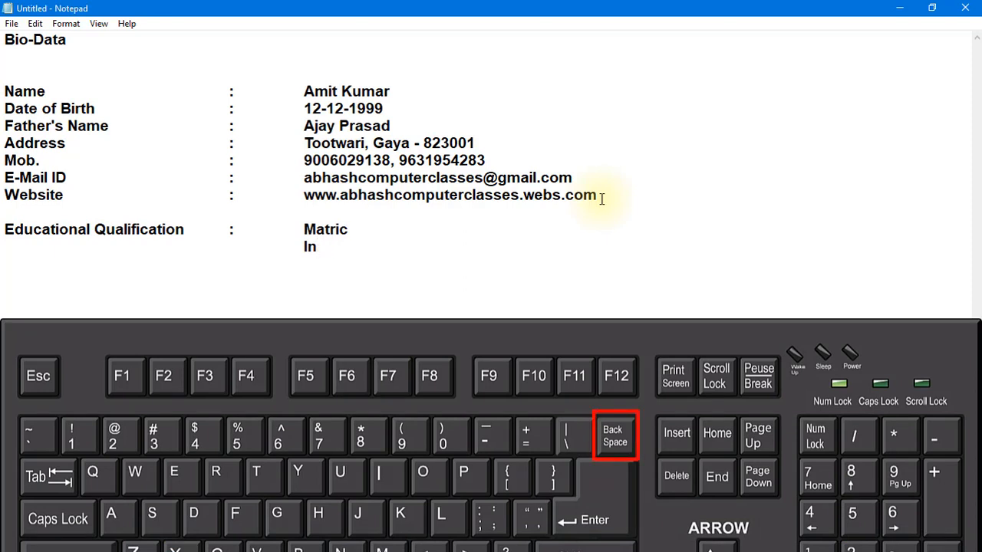
{"action": "type", "text": "ter"}
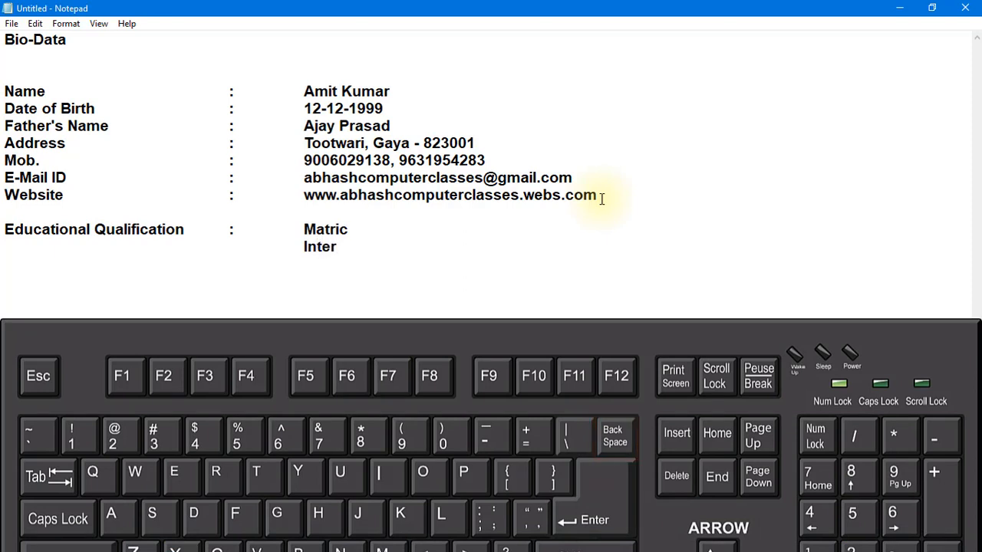
Add "B.Sc." on a new line aligned beneath "Inter".
{"action": "key", "text": "Return"}
{"action": "key", "text": "Tab"}
{"action": "key", "text": "Tab"}
{"action": "key", "text": "Tab"}
{"action": "key", "text": "Tab"}
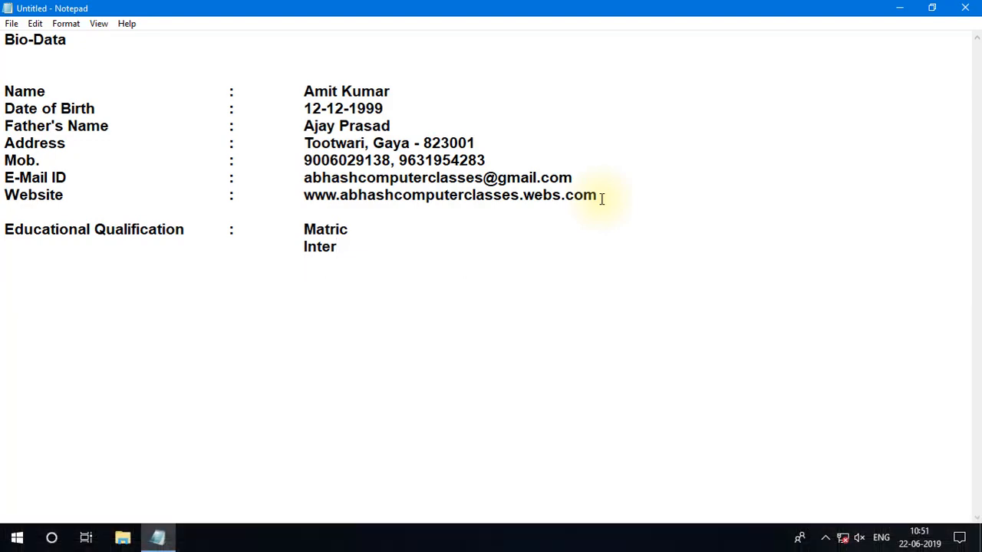
{"action": "type", "text": "B.Sc."}
Leave a blank line and add an "Extra Qualification" line with an aligned colon and the entry "DCA".
{"action": "key", "text": "Return"}
{"action": "key", "text": "Return"}
{"action": "type", "text": "Extra Qualification"}
{"action": "key", "text": "Tab"}
{"action": "key", "text": "Tab"}
{"action": "type", "text": ":"}
{"action": "key", "text": "Tab"}
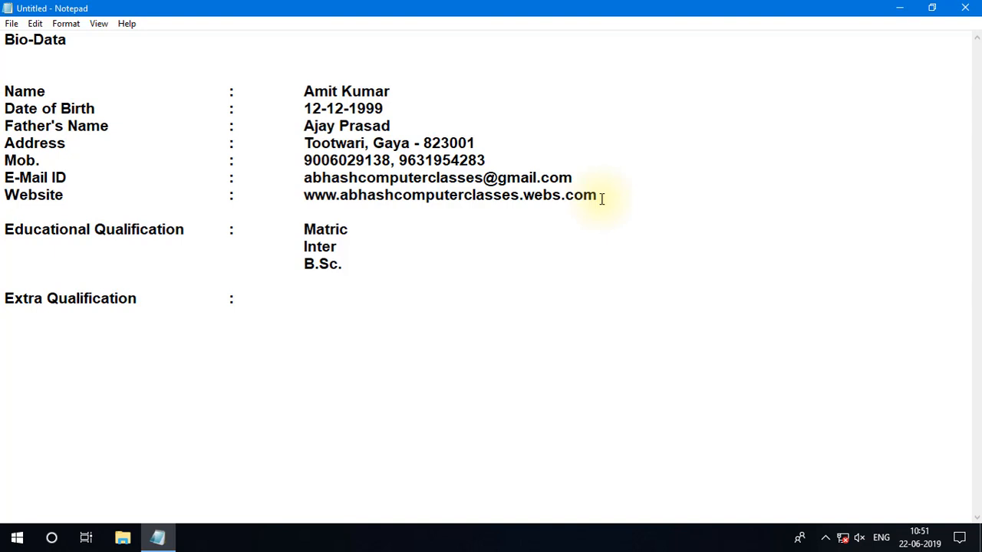
{"action": "type", "text": "DCA"}
Add "Typing" on a new line aligned beneath "DCA".
{"action": "key", "text": "Return"}
{"action": "key", "text": "Tab"}
{"action": "key", "text": "Tab"}
{"action": "key", "text": "Tab"}
{"action": "key", "text": "Tab"}
{"action": "type", "text": "Typing"}
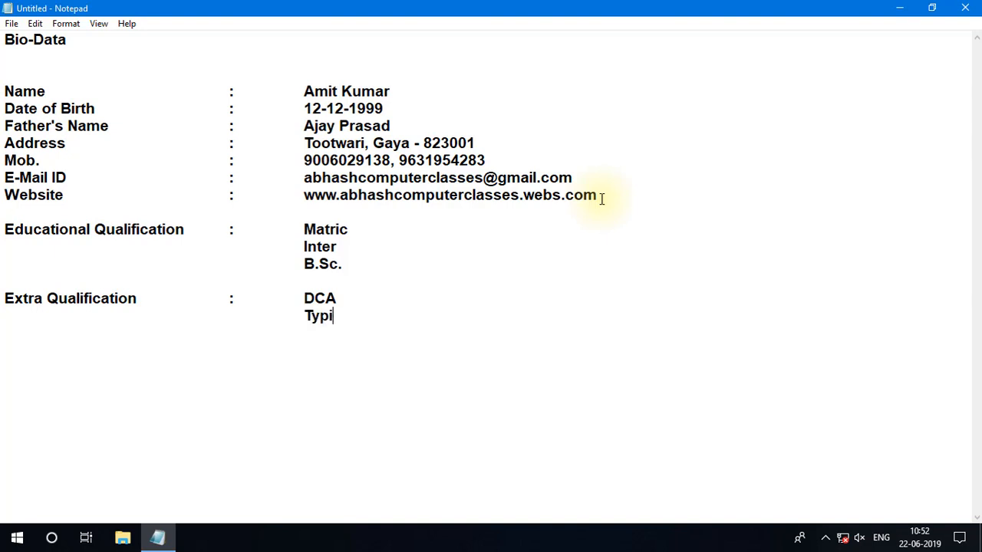
Add "Tally GST" on a new line aligned beneath "Typing".
{"action": "key", "text": "Return"}
{"action": "key", "text": "Tab"}
{"action": "key", "text": "Tab"}
{"action": "key", "text": "Tab"}
{"action": "key", "text": "Tab"}
{"action": "type", "text": "Tially "}
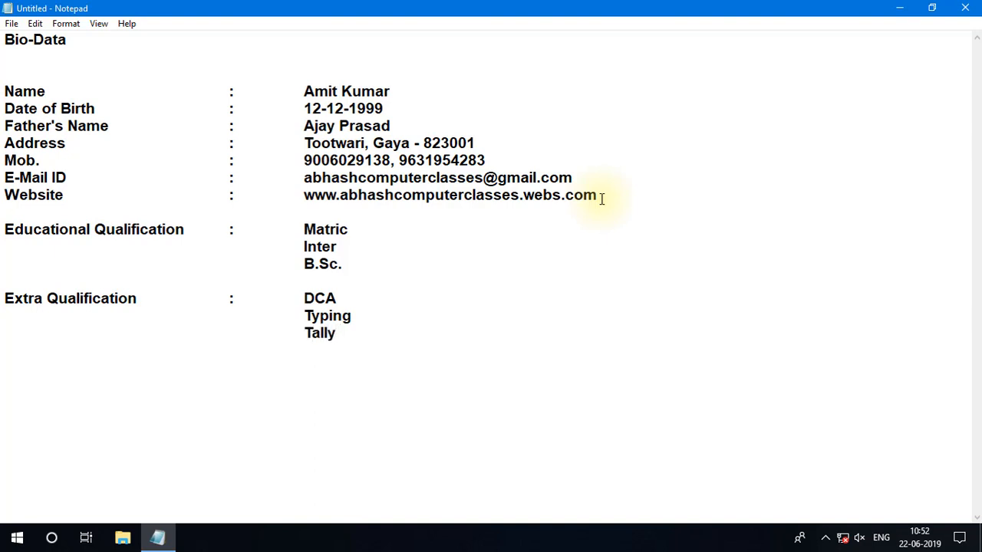
{"action": "type", "text": "GST"}
Leave a blank line and add a "Hobby" line with an aligned colon and the entry "Play Cricket".
{"action": "key", "text": "Return"}
{"action": "key", "text": "Return"}
{"action": "type", "text": "Hobby"}
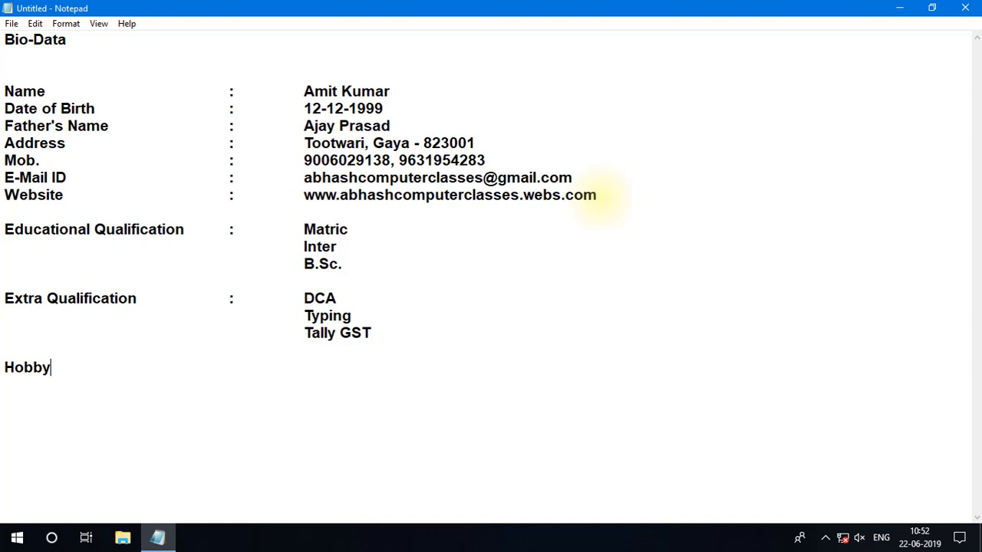
{"action": "key", "text": "Tab"}
{"action": "key", "text": "Tab"}
{"action": "type", "text": ":"}
{"action": "key", "text": "Tab"}
{"action": "type", "text": "Play Cricket"}
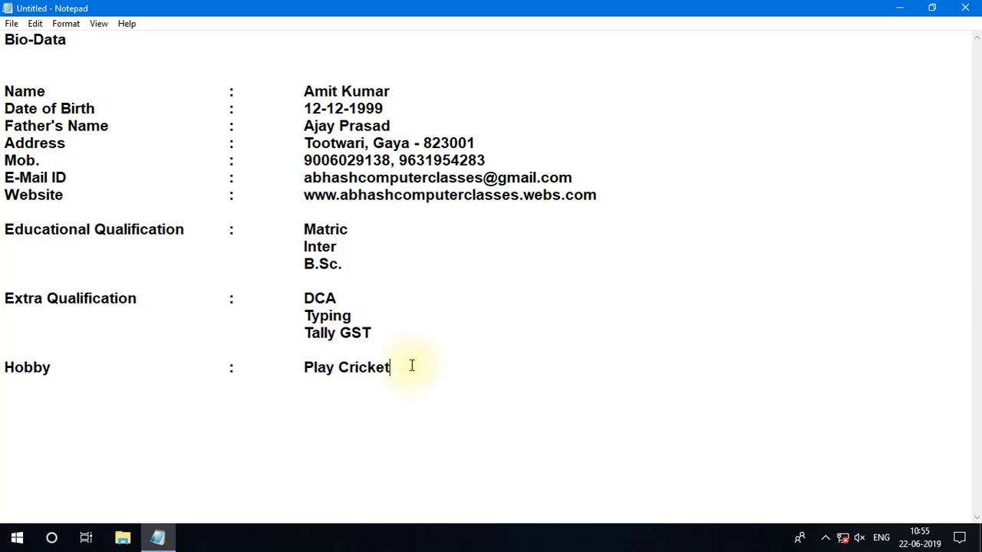
Start saving the document, create a folder in Documents named with the person's full name, and open that folder.
{"action": "left_click", "coordinate": [11, 23]}
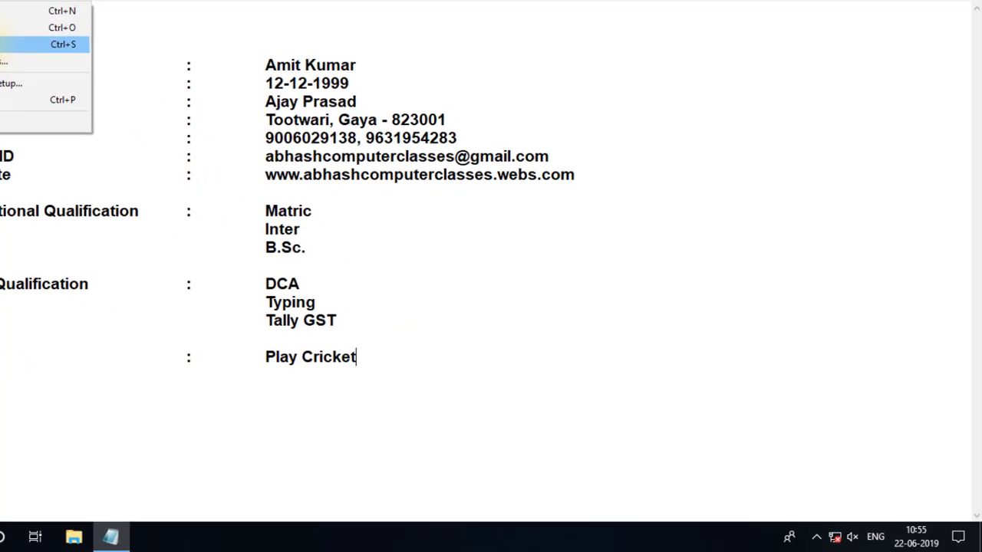
{"action": "left_click", "coordinate": [36, 71]}
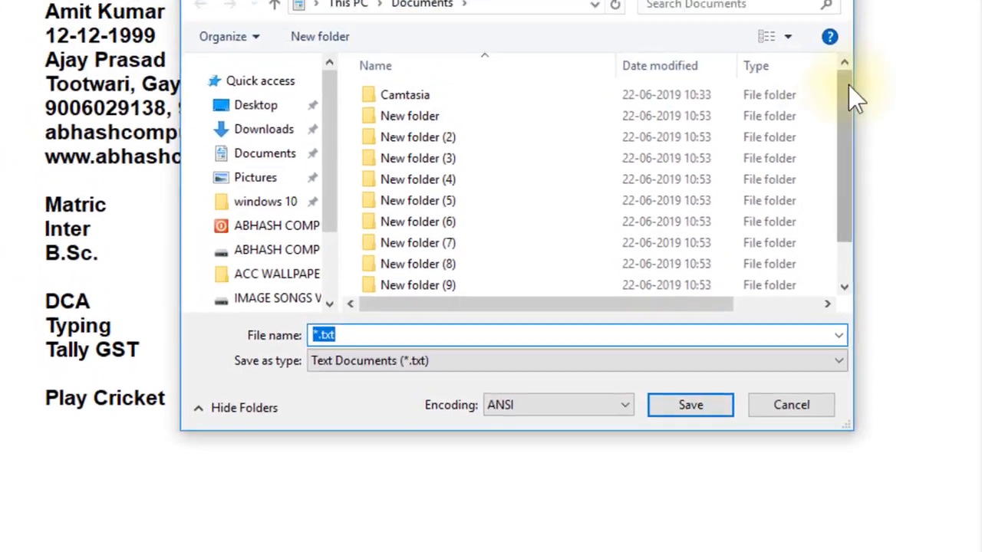
{"action": "left_click_drag", "start_coordinate": [848, 85], "coordinate": [844, 169]}
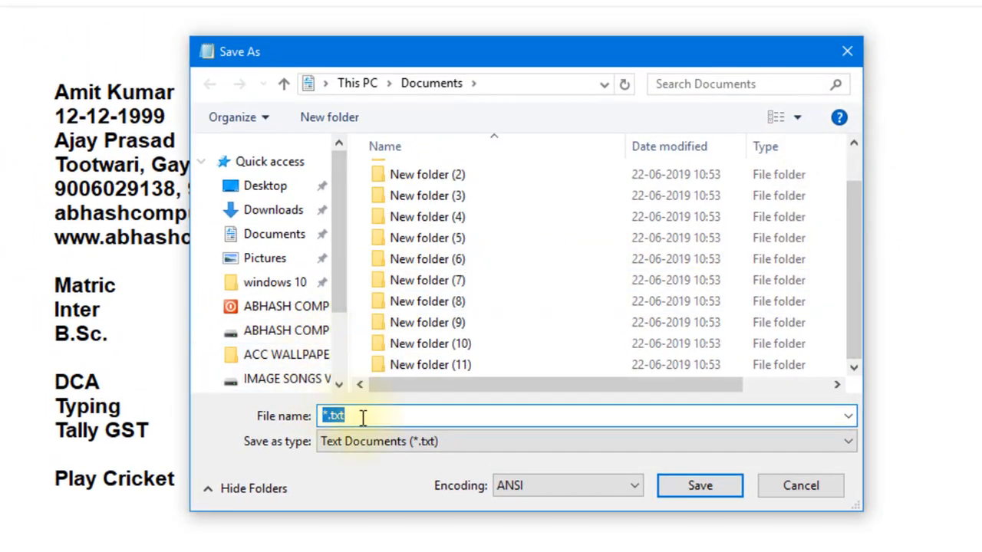
{"action": "left_click", "coordinate": [361, 416]}
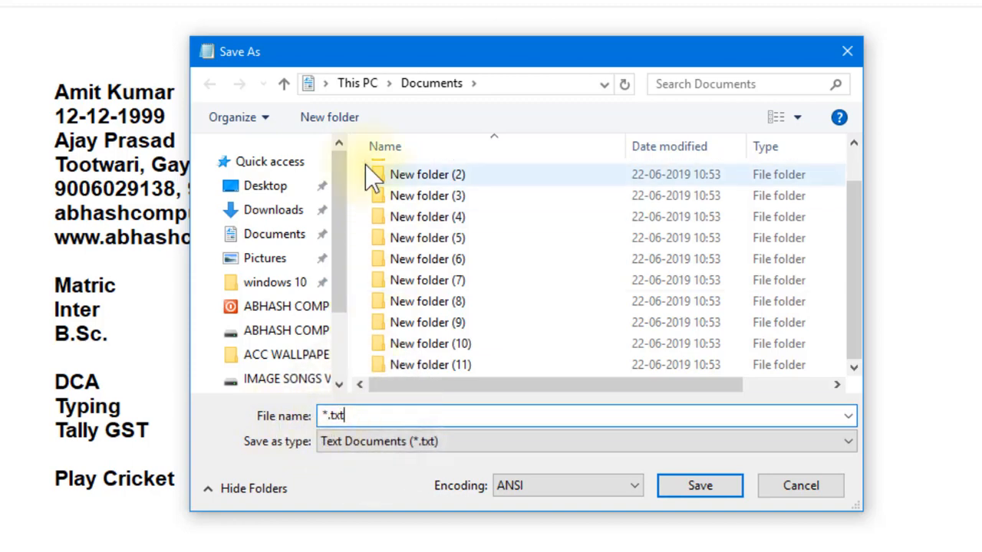
{"action": "left_click", "coordinate": [321, 121]}
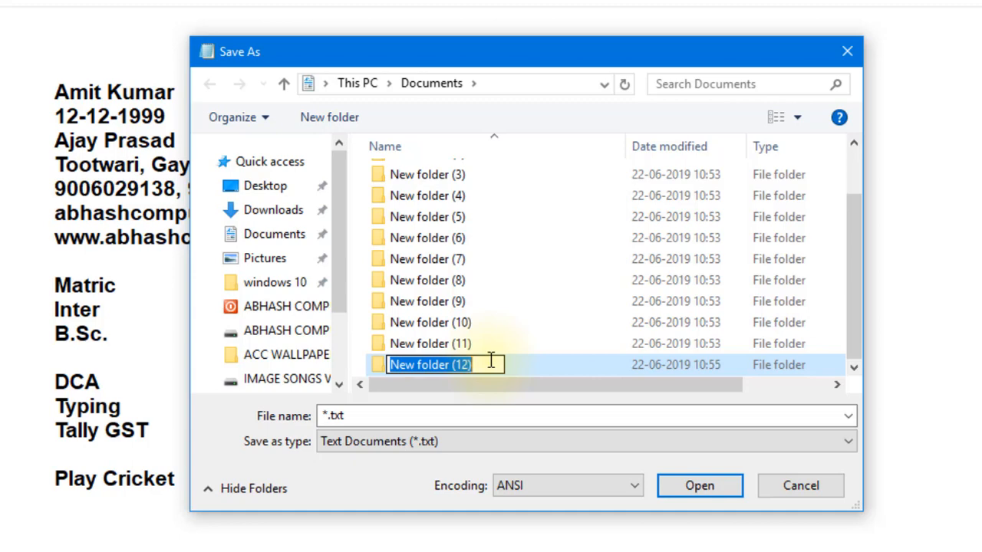
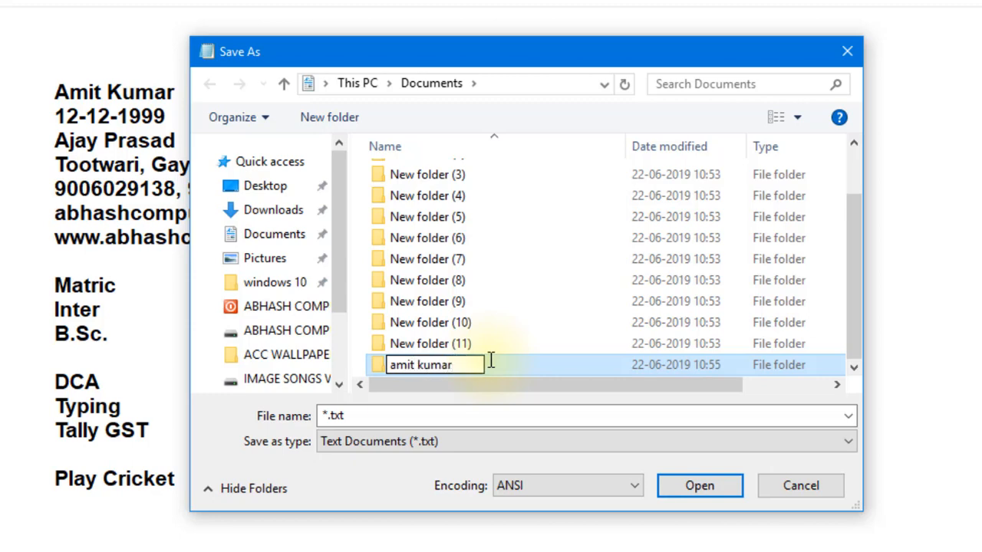
{"action": "left_click", "coordinate": [677, 485]}
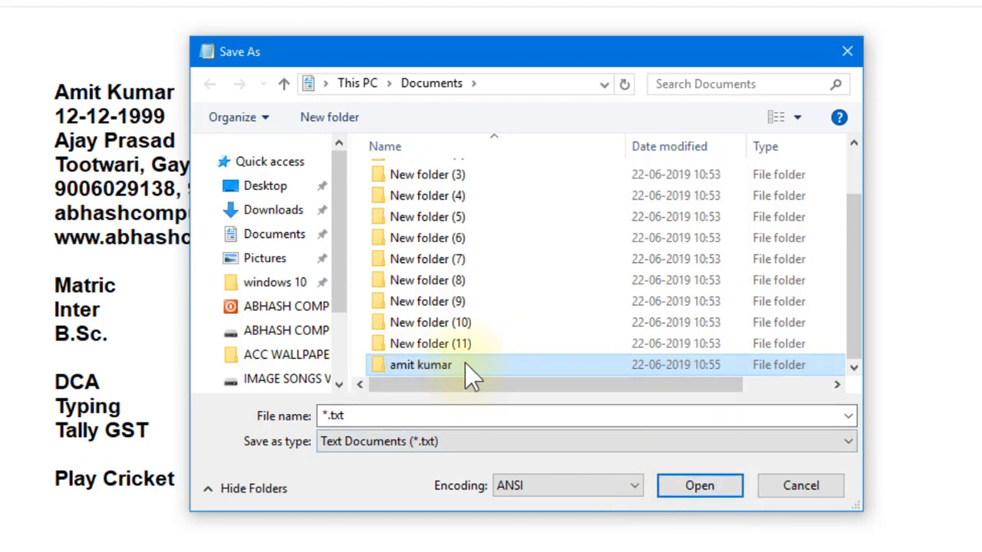
{"action": "left_click", "coordinate": [698, 487]}
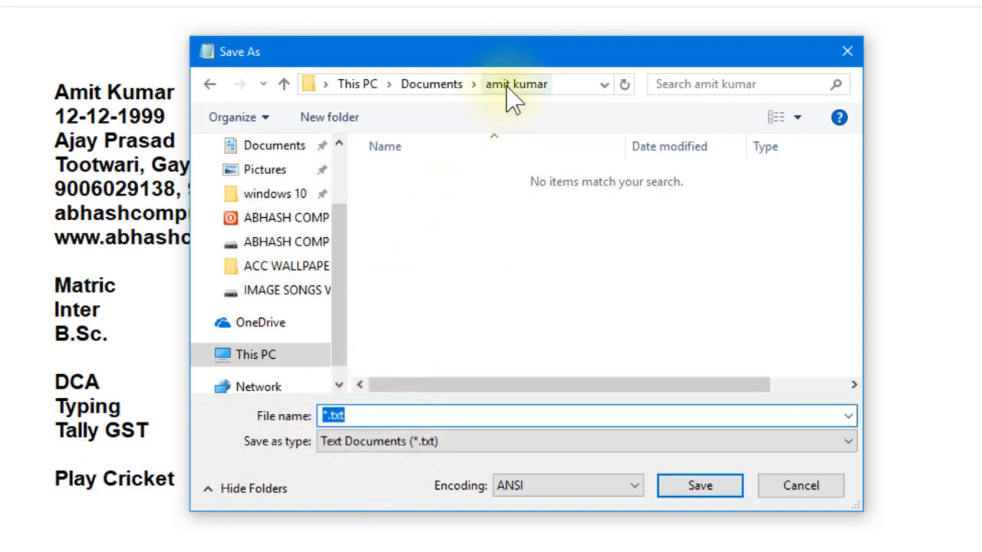
Save the text document in the new folder under the person's first name followed by "biodata".
{"action": "left_click", "coordinate": [356, 416]}
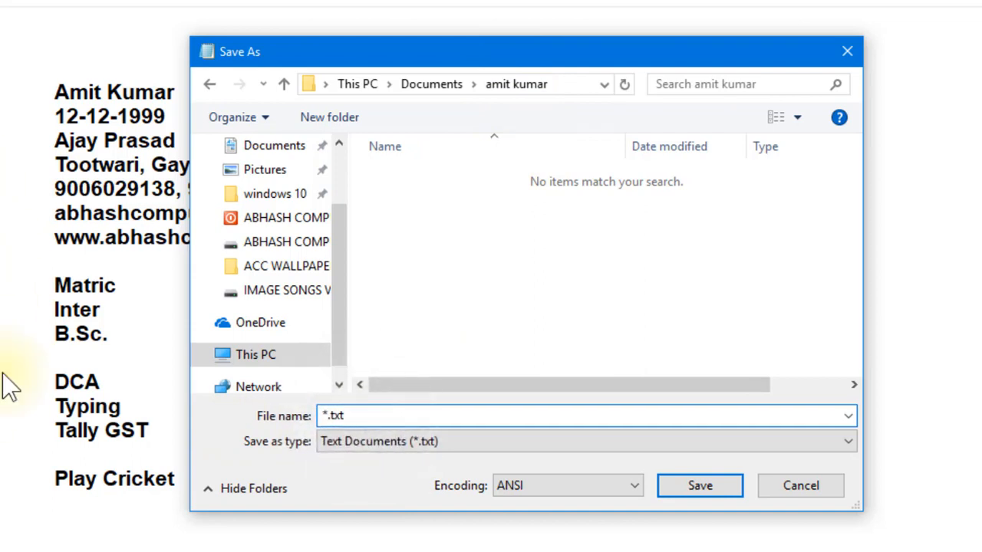
{"action": "left_click", "coordinate": [356, 414]}
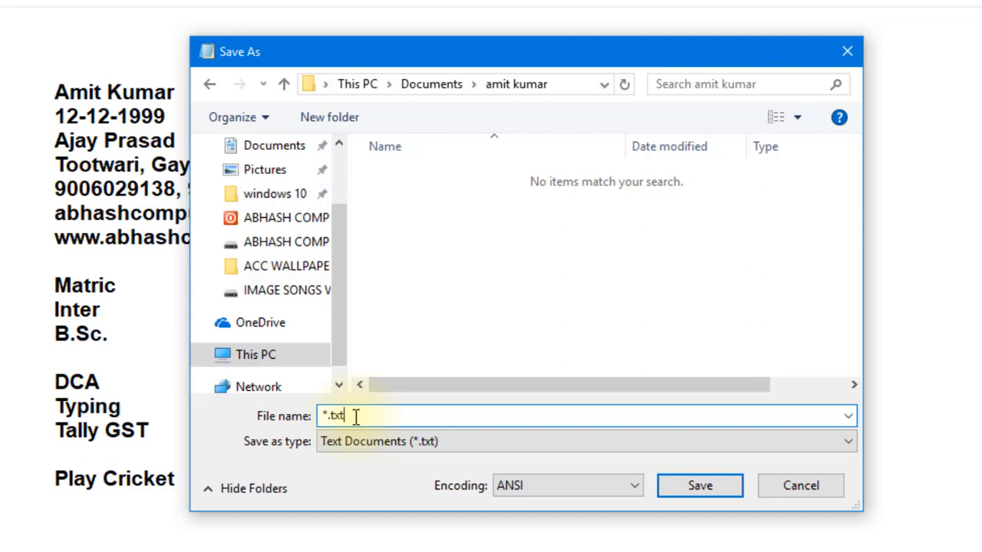
{"action": "key", "text": "BackSpace"}
{"action": "key", "text": "BackSpace"}
{"action": "key", "text": "BackSpace"}
{"action": "key", "text": "BackSpace"}
{"action": "key", "text": "BackSpace"}
{"action": "type", "text": "amit"}
{"action": "type", "text": " k"}
{"action": "type", "text": "iodatya"}
{"action": "key", "text": "BackSpace"}
{"action": "key", "text": "BackSpace"}
{"action": "key", "text": "BackSpace"}
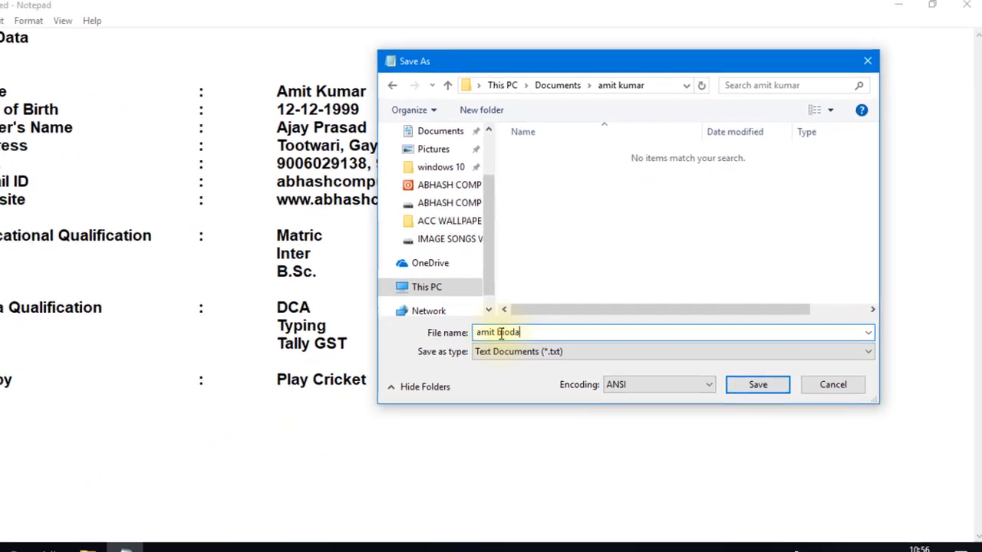
{"action": "type", "text": "ta"}
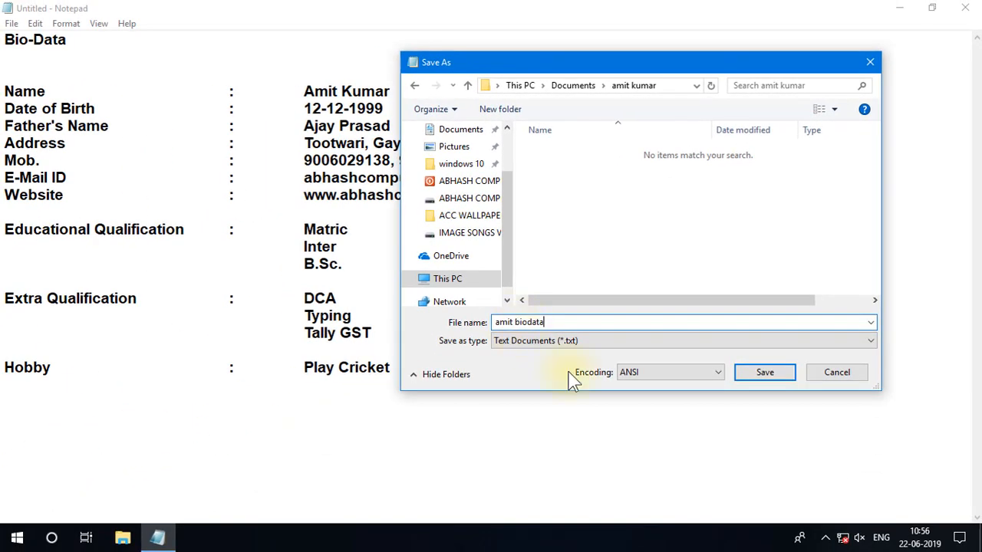
{"action": "left_click", "coordinate": [761, 374]}
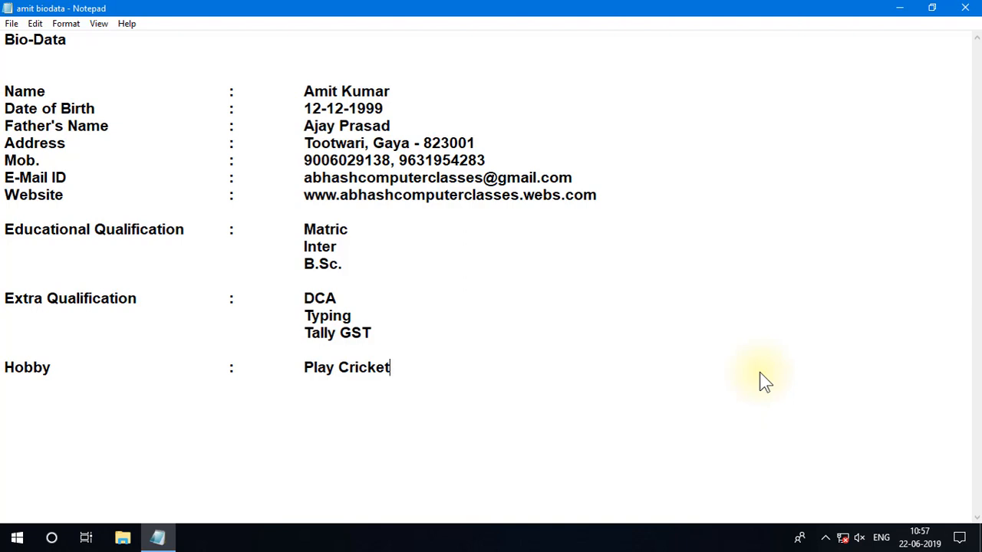
Start saving a copy of the document with Save As and open the ABHASH COMPUTER CLASSES (F:) drive as the location.
{"action": "left_click", "coordinate": [12, 25]}
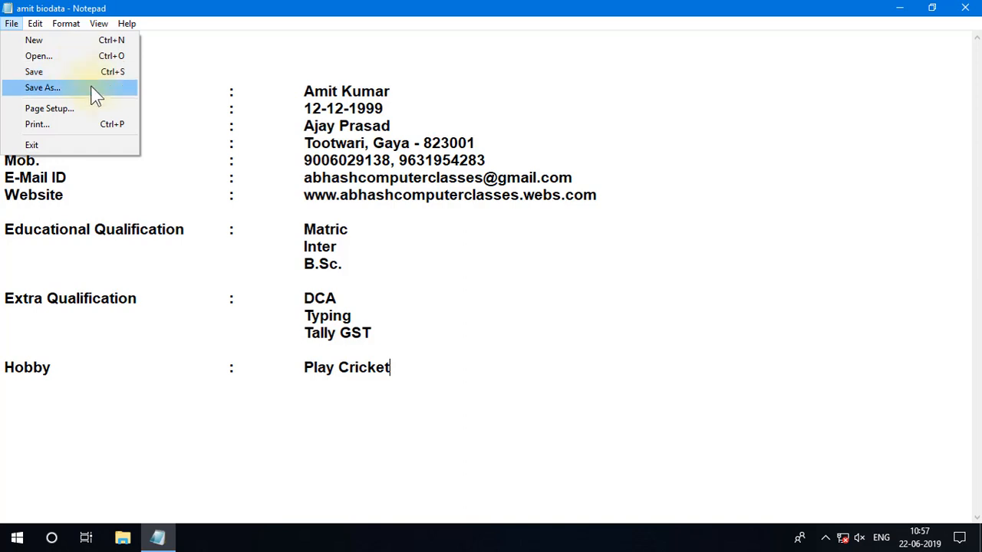
{"action": "left_click", "coordinate": [43, 88]}
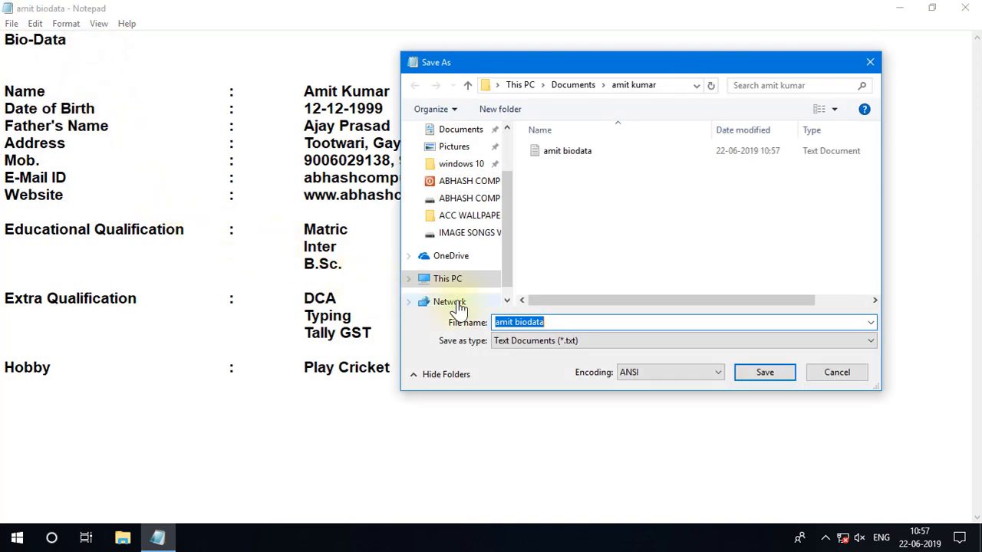
{"action": "left_click", "coordinate": [477, 286]}
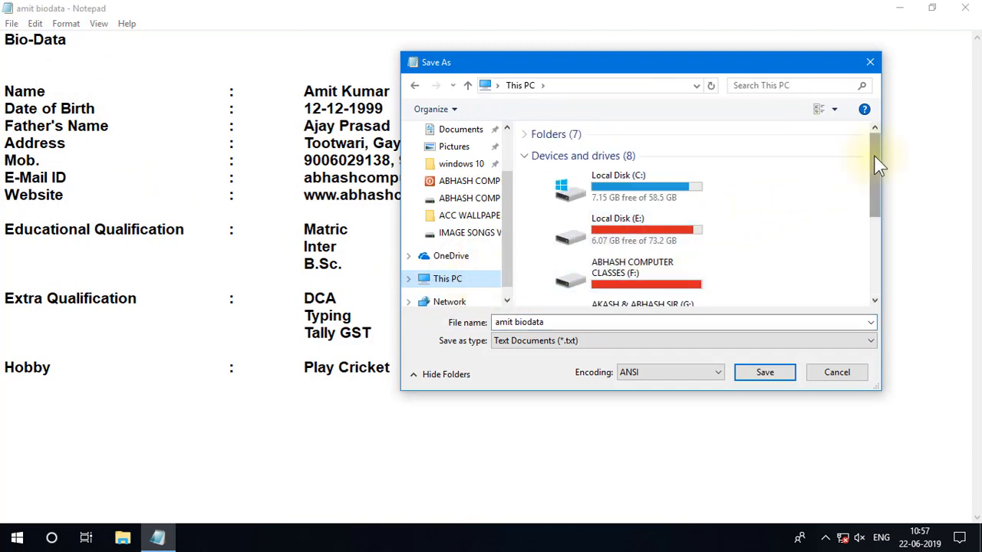
{"action": "mouse_move", "coordinate": [876, 163]}
{"action": "left_mouse_down"}
{"action": "mouse_move", "coordinate": [871, 251]}
{"action": "mouse_move", "coordinate": [877, 149]}
{"action": "left_mouse_up"}
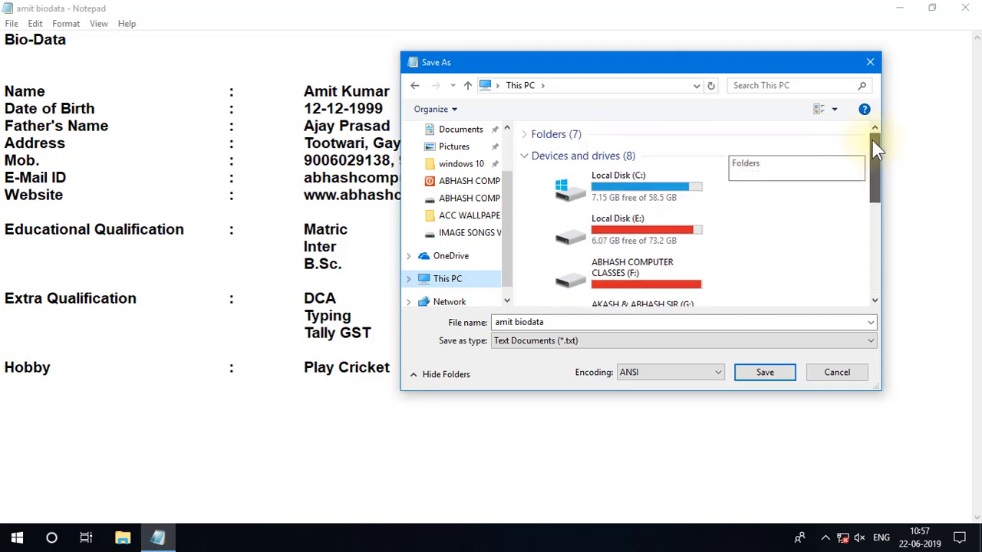
{"action": "left_click", "coordinate": [528, 138]}
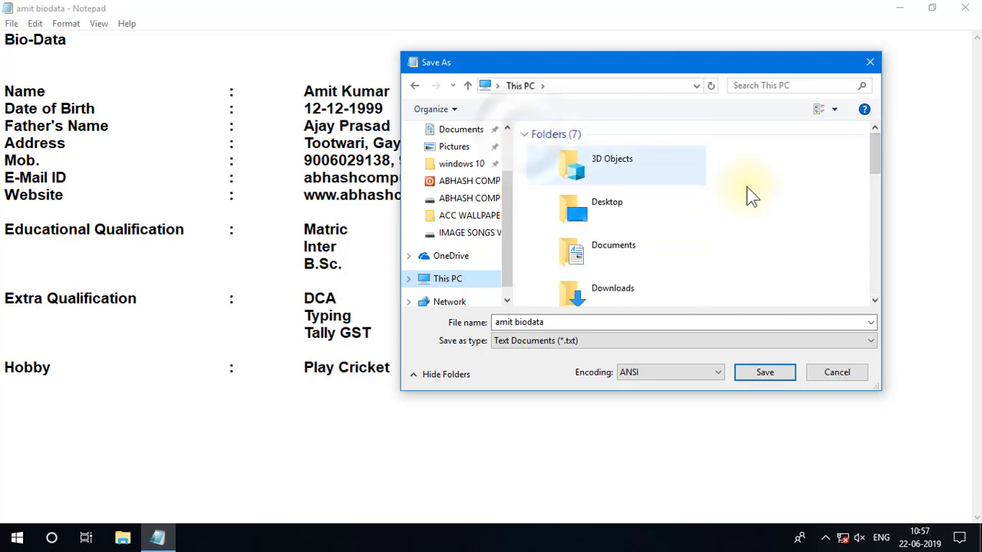
{"action": "left_click_drag", "start_coordinate": [875, 149], "coordinate": [881, 252]}
{"action": "left_click", "coordinate": [642, 178]}
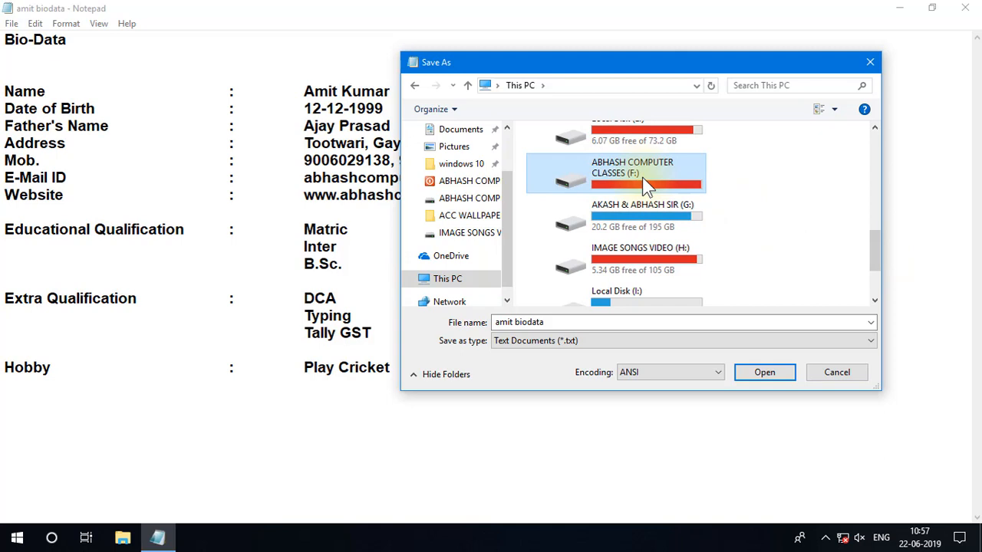
{"action": "left_click", "coordinate": [449, 281]}
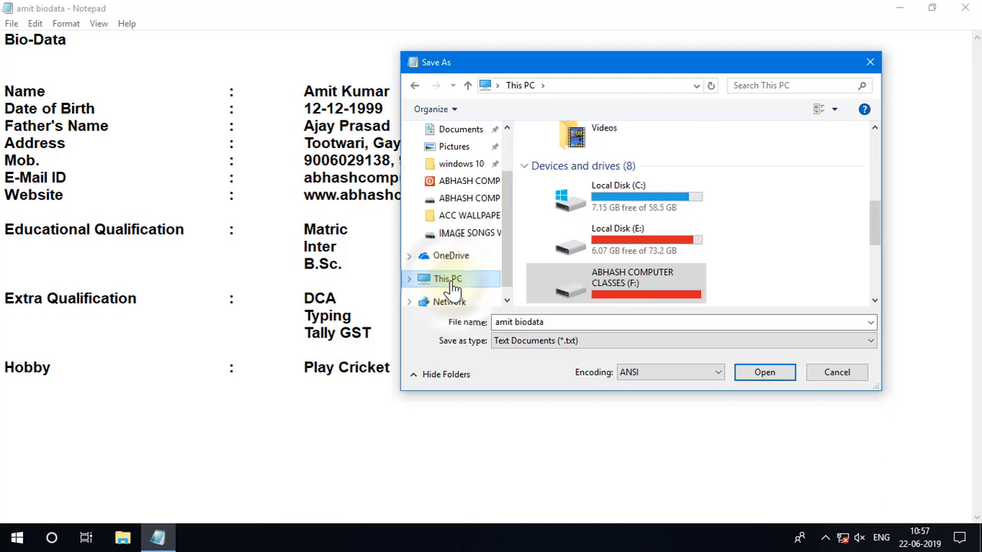
{"action": "left_click_drag", "start_coordinate": [877, 207], "coordinate": [882, 245]}
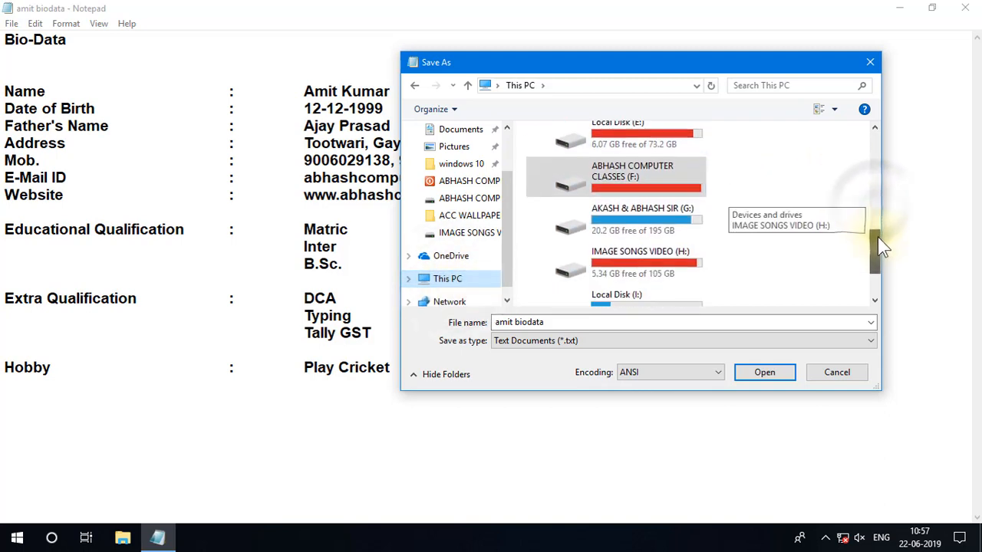
{"action": "left_click", "coordinate": [616, 168]}
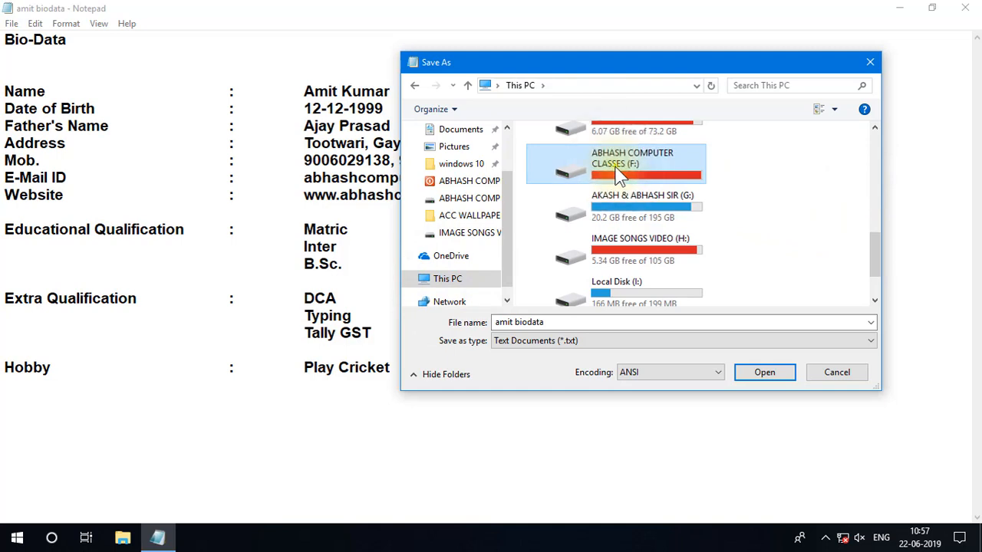
{"action": "right_click", "coordinate": [616, 168]}
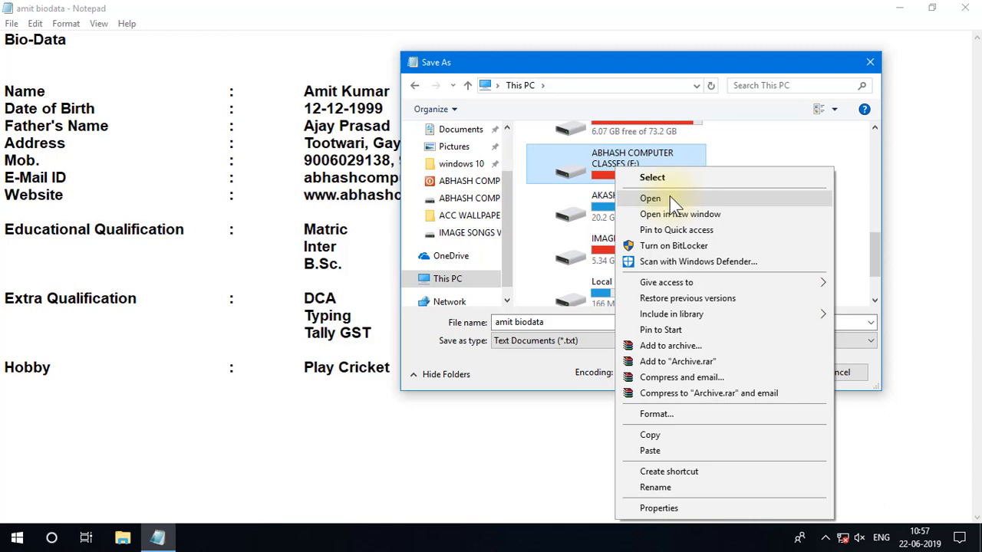
{"action": "left_click", "coordinate": [670, 198]}
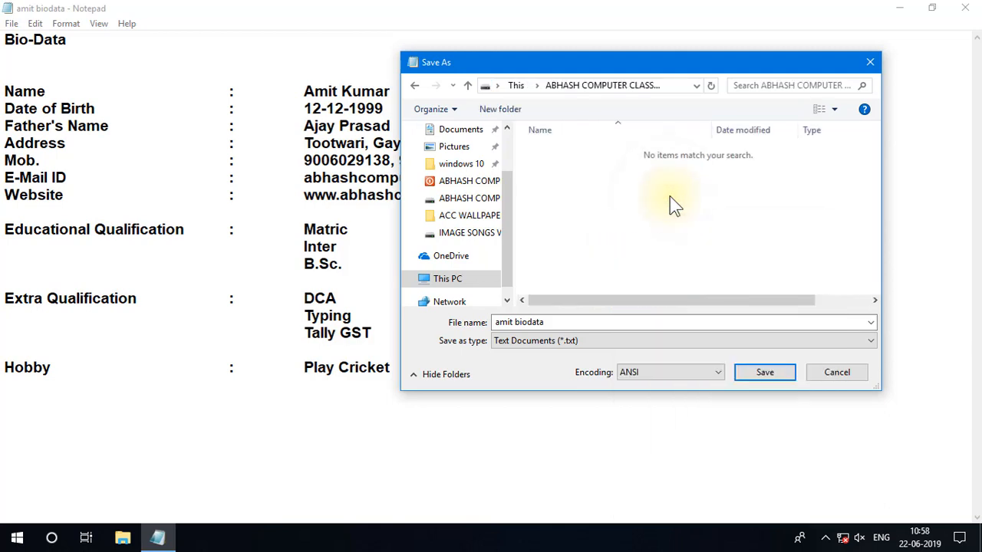
Create a new folder on the F: drive named with the person's full name.
{"action": "left_click", "coordinate": [550, 321]}
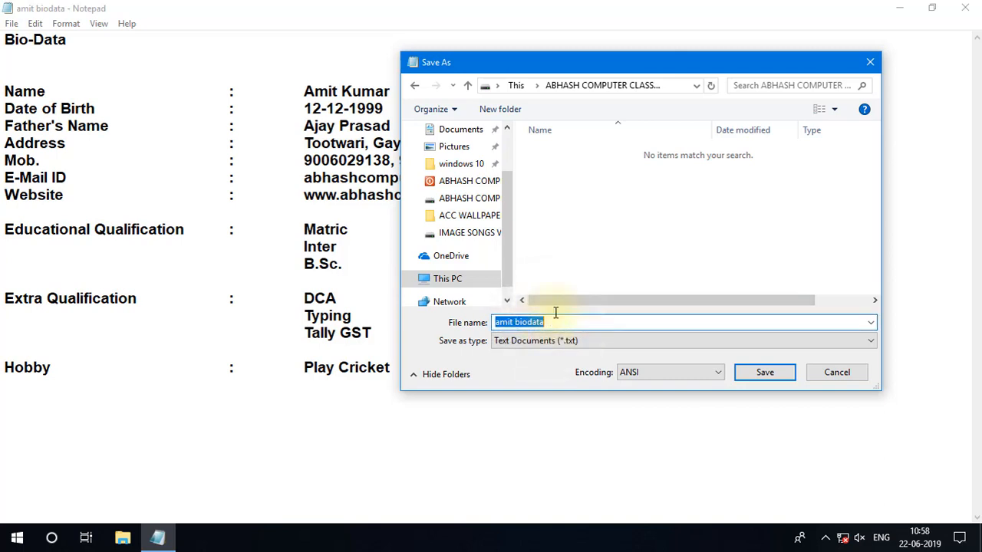
{"action": "left_click", "coordinate": [501, 109]}
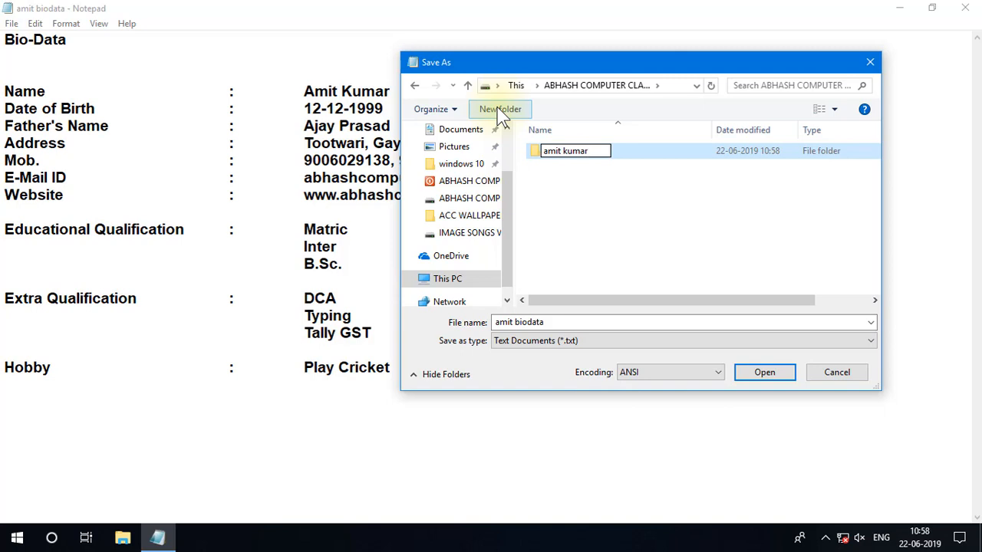
{"action": "key", "text": "Return"}
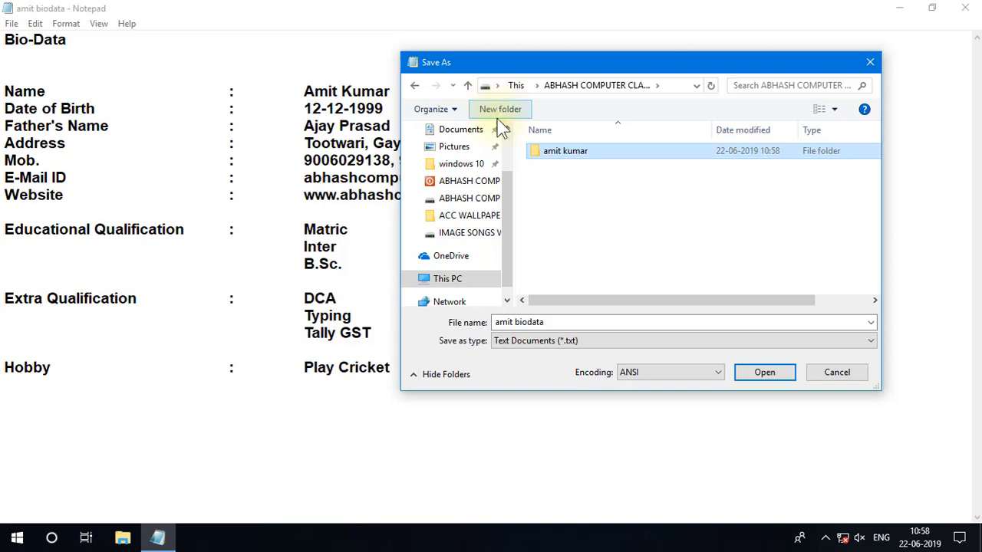
Open the new folder on the F: drive and save the bio-data text document there under its existing file name.
{"action": "left_click", "coordinate": [568, 323]}
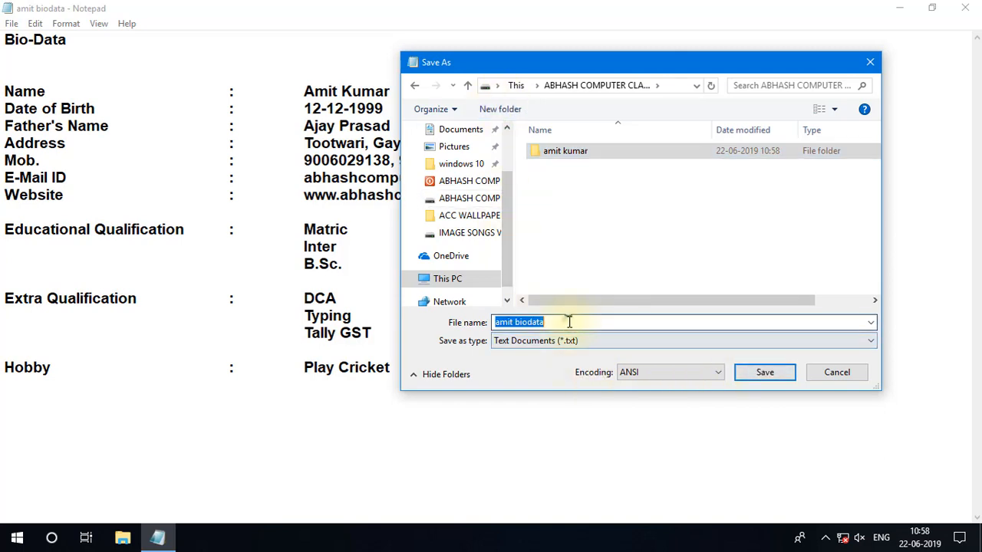
{"action": "left_click", "coordinate": [568, 323]}
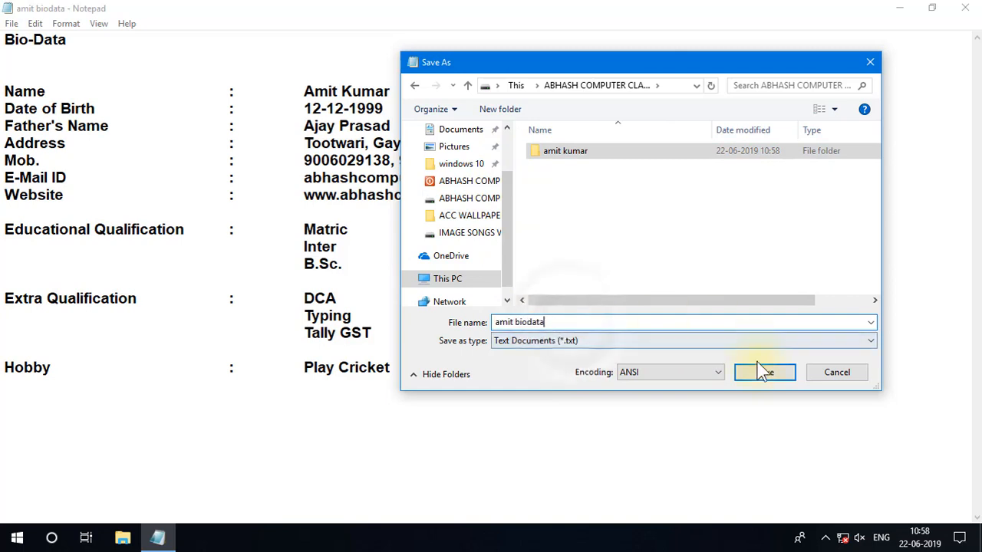
{"action": "right_click", "coordinate": [597, 151]}
{"action": "left_click", "coordinate": [631, 156]}
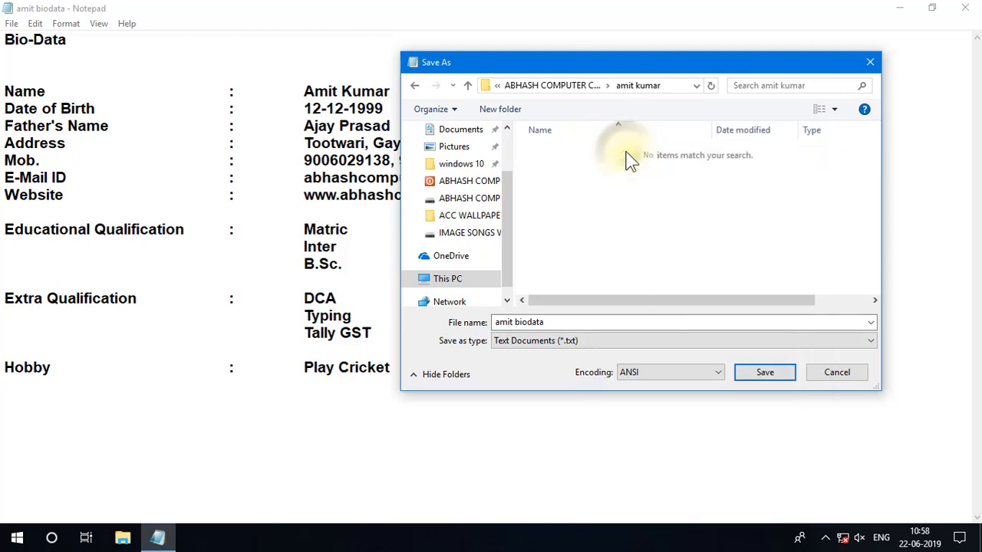
{"action": "left_click", "coordinate": [765, 373]}
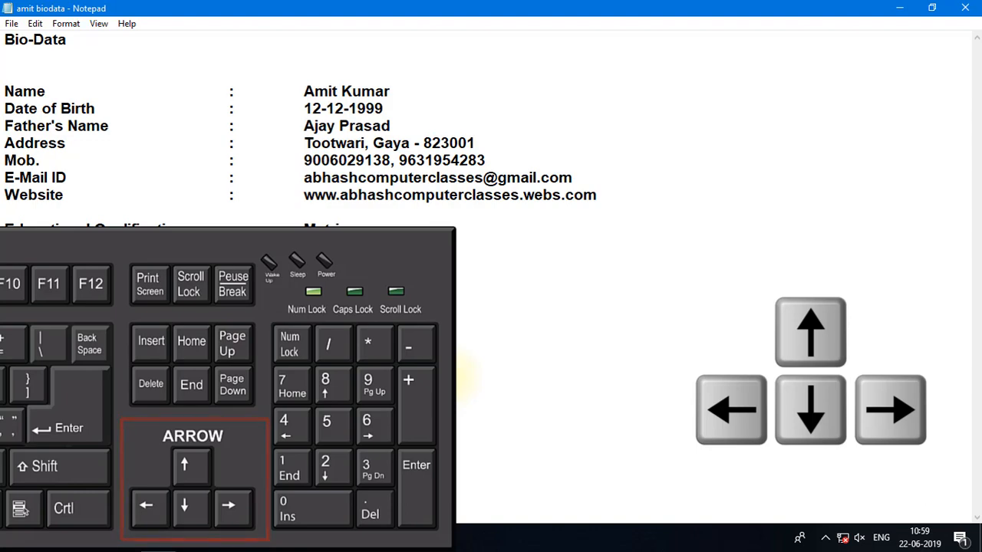
Move the text cursor along the Bio-Data heading and down to the end of the entry on the Name line.
{"action": "key", "text": "Right"}
{"action": "key", "text": "Right"}
{"action": "key", "text": "Right"}
{"action": "key", "text": "Right"}
{"action": "key", "text": "Right"}
{"action": "key", "text": "Right"}
{"action": "key", "text": "Right"}
{"action": "key", "text": "Right"}
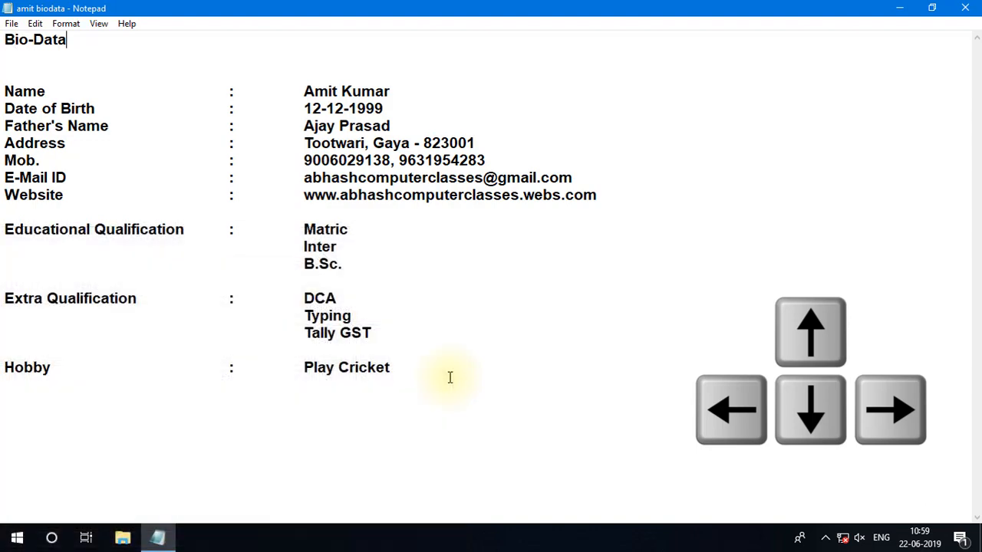
{"action": "key", "text": "Left"}
{"action": "key", "text": "Left"}
{"action": "key", "text": "Left"}
{"action": "key", "text": "Left"}
{"action": "key", "text": "Left"}
{"action": "key", "text": "Left"}
{"action": "key", "text": "Left"}
{"action": "key", "text": "Left"}
{"action": "key", "text": "Down"}
{"action": "key", "text": "Down"}
{"action": "key", "text": "Down"}
{"action": "key", "text": "Right"}
{"action": "key", "text": "Right"}
{"action": "key", "text": "Right"}
{"action": "key", "text": "Right"}
{"action": "key", "text": "Right"}
{"action": "key", "text": "Right"}
{"action": "key", "text": "Right"}
{"action": "key", "text": "Right"}
{"action": "key", "text": "Right"}
{"action": "key", "text": "Right"}
{"action": "key", "text": "Right"}
{"action": "key", "text": "Right"}
{"action": "key", "text": "Right"}
{"action": "key", "text": "Right"}
{"action": "key", "text": "Right"}
{"action": "key", "text": "Right"}
{"action": "key", "text": "Right"}
{"action": "key", "text": "Right"}
{"action": "key", "text": "Right"}
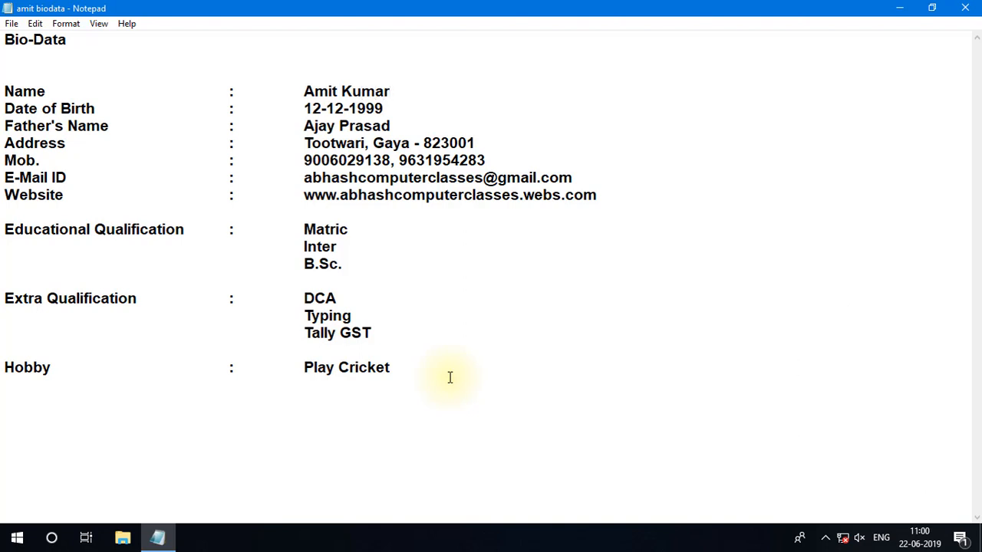
Erase the entry on the Name line character by character and undo the deletion.
{"action": "key", "text": "BackSpace"}
{"action": "key", "text": "BackSpace"}
{"action": "key", "text": "BackSpace"}
{"action": "key", "text": "BackSpace"}
{"action": "key", "text": "BackSpace"}
{"action": "key", "text": "BackSpace"}
{"action": "key", "text": "BackSpace"}
{"action": "key", "text": "BackSpace"}
{"action": "key", "text": "BackSpace"}
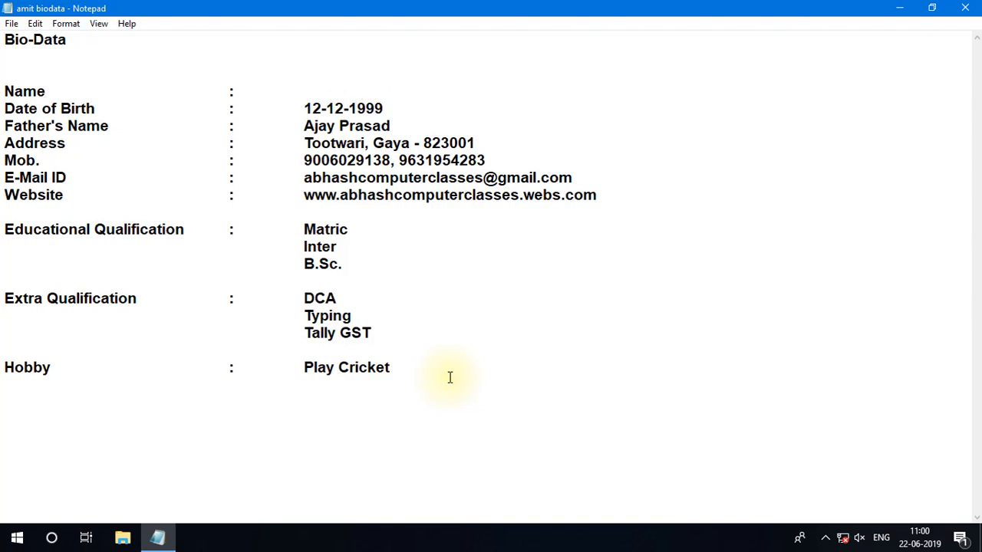
{"action": "key", "text": "ctrl+z"}
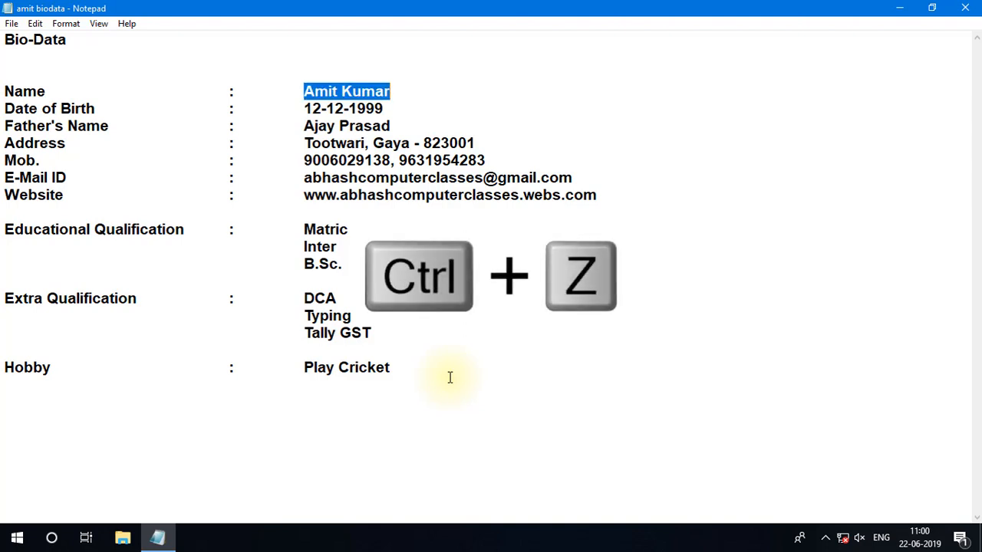
{"action": "key", "text": "Right"}
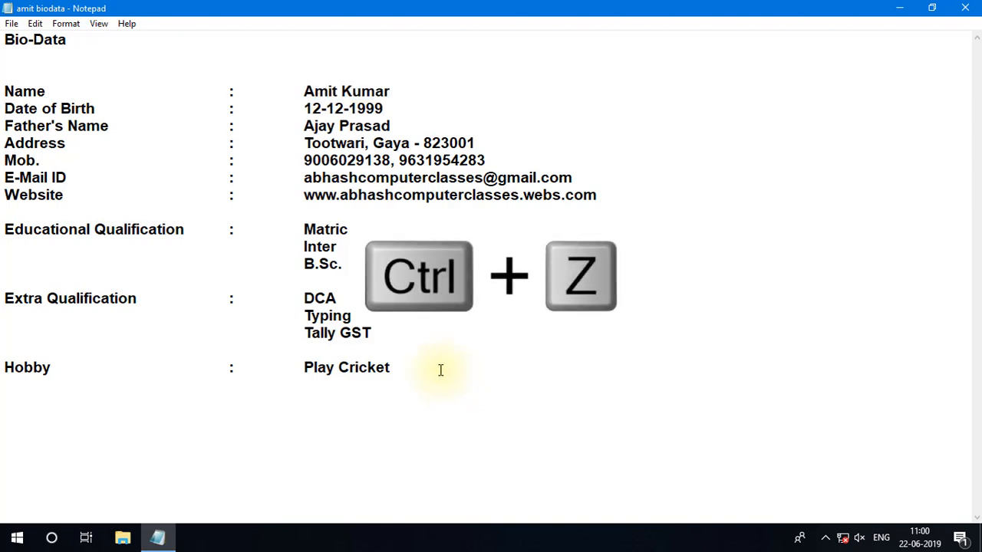
Select the whole entry on the Name line, delete it at once, and undo the deletion.
{"action": "left_click_drag", "start_coordinate": [391, 92], "coordinate": [306, 93]}
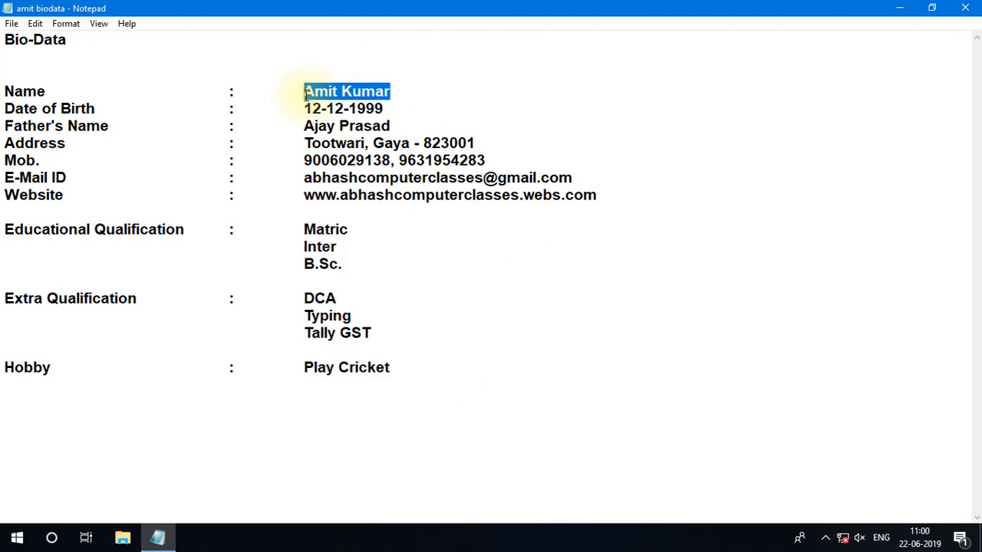
{"action": "key", "text": "Delete"}
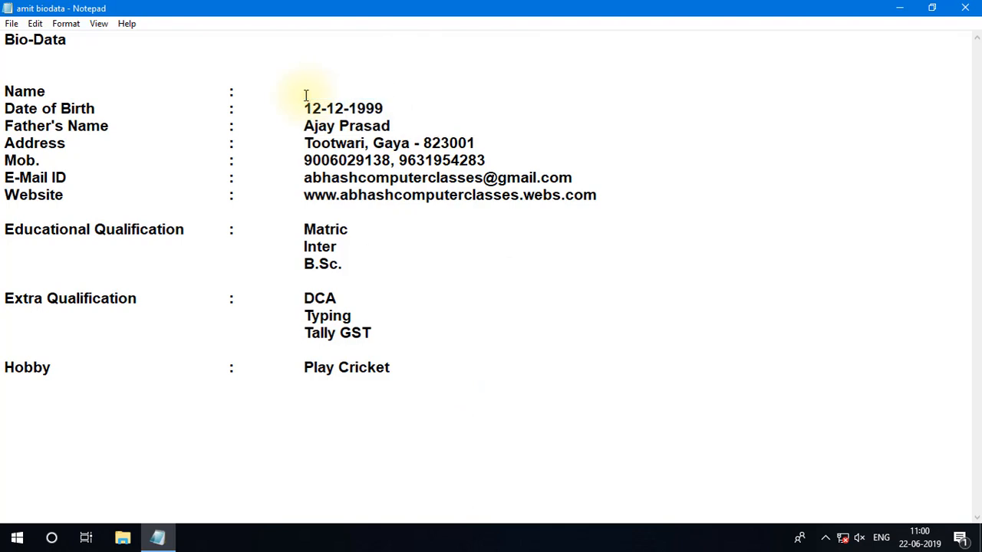
{"action": "key", "text": "ctrl+z"}
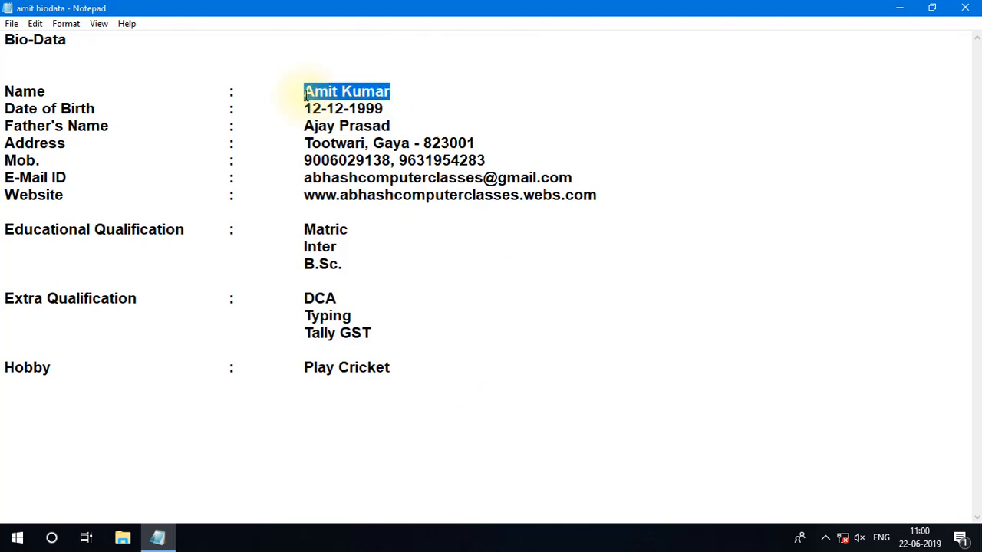
{"action": "left_click", "coordinate": [403, 108]}
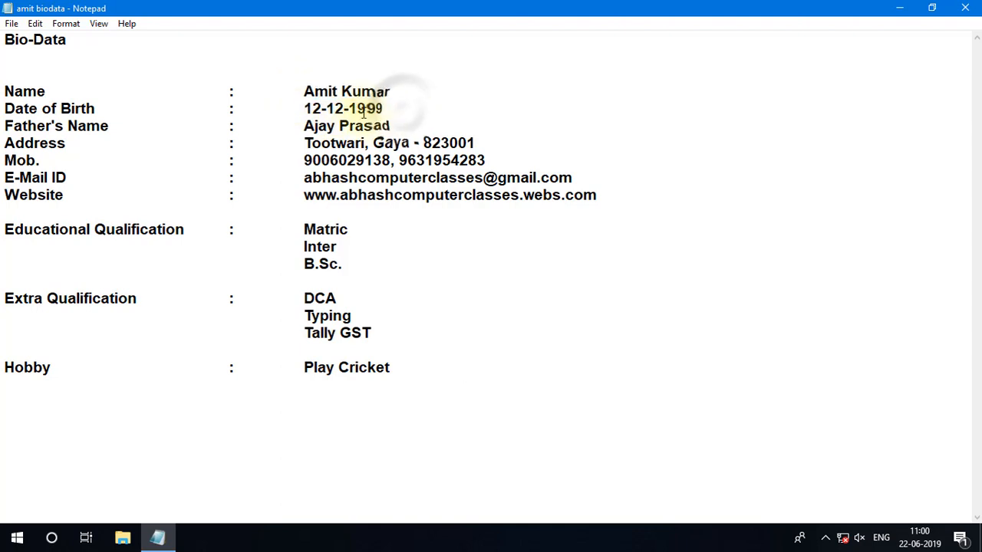
Insert an extra tab before the colon on the Date of Birth line.
{"action": "left_click", "coordinate": [337, 108]}
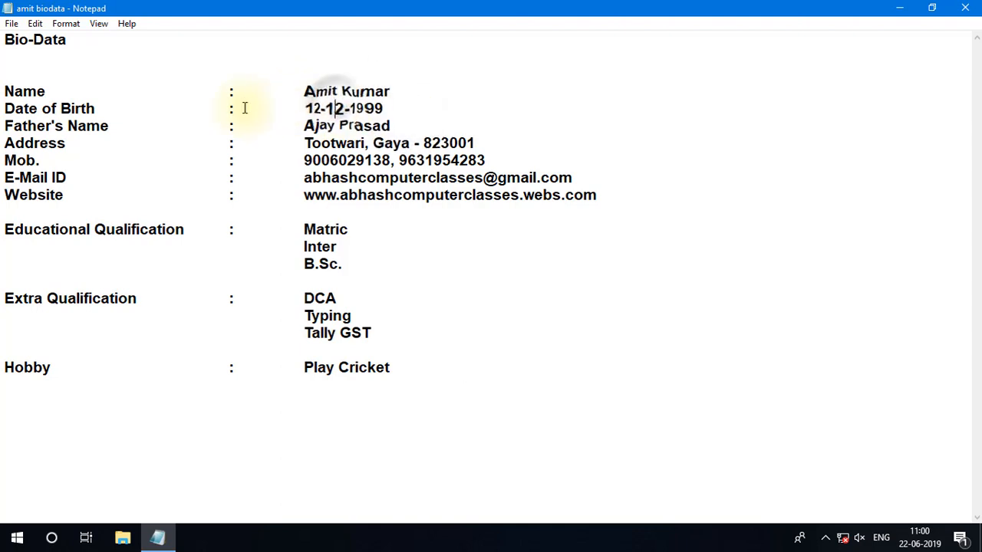
{"action": "left_click", "coordinate": [60, 108]}
{"action": "left_click", "coordinate": [81, 108]}
{"action": "left_click", "coordinate": [231, 109]}
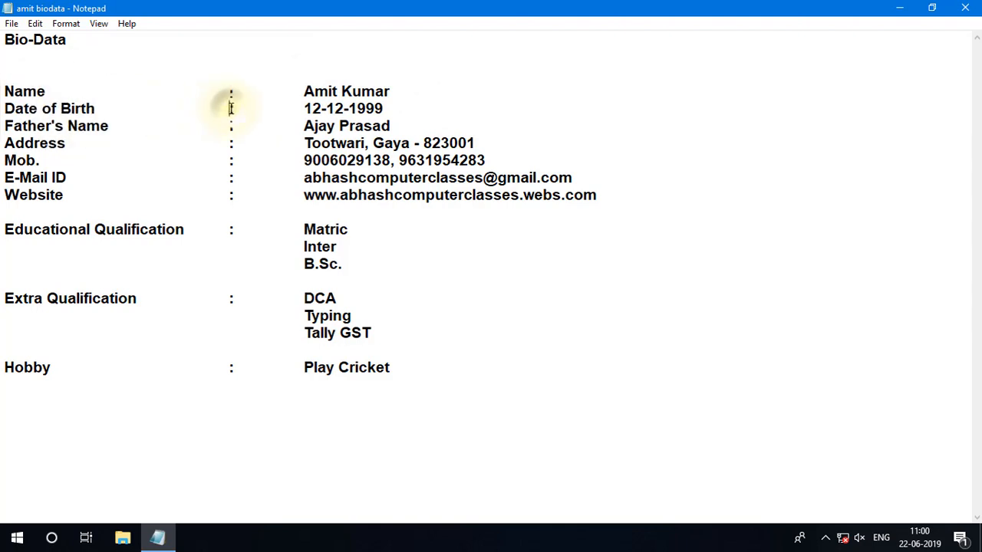
{"action": "key", "text": "Tab"}
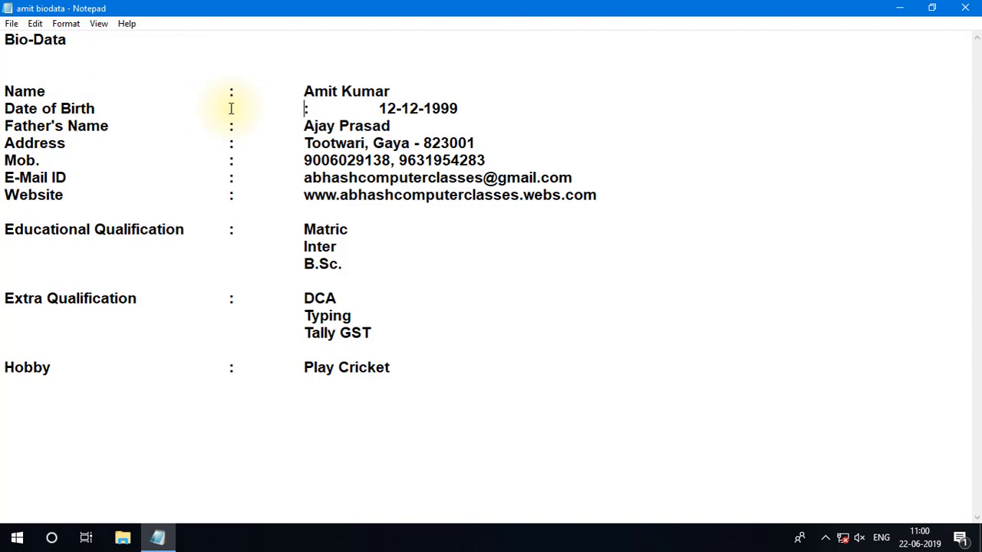
Remove the extra tab before the Date of Birth colon to realign it with the other colons.
{"action": "key", "text": "Up"}
{"action": "key", "text": "Down"}
{"action": "key", "text": "Right"}
{"action": "key", "text": "Right"}
{"action": "key", "text": "Right"}
{"action": "key", "text": "Right"}
{"action": "key", "text": "Down"}
{"action": "key", "text": "Right"}
{"action": "key", "text": "Right"}
{"action": "key", "text": "Right"}
{"action": "key", "text": "Right"}
{"action": "key", "text": "Right"}
{"action": "key", "text": "Right"}
{"action": "key", "text": "Right"}
{"action": "key", "text": "Right"}
{"action": "key", "text": "Right"}
{"action": "key", "text": "BackSpace"}
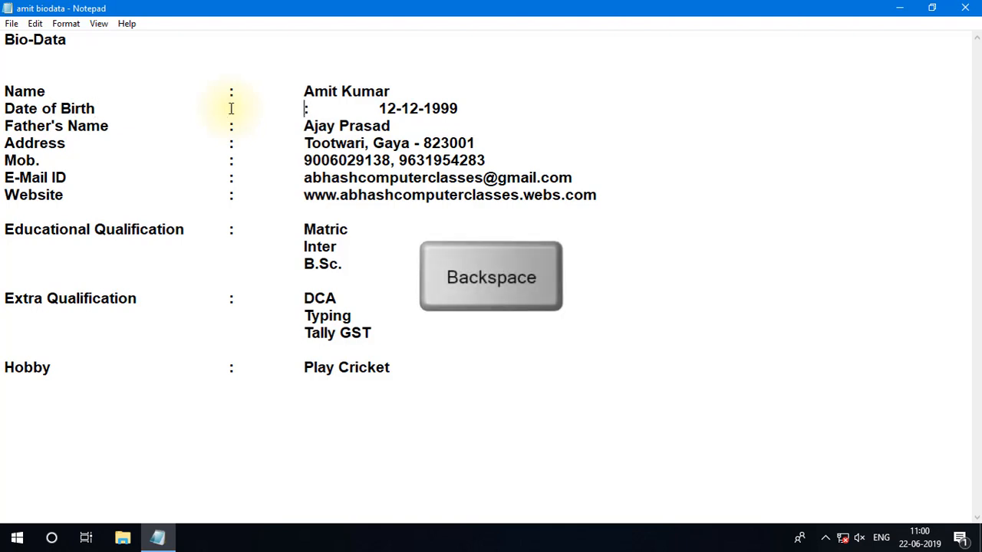
{"action": "key", "text": "BackSpace"}
{"action": "key", "text": "Right"}
{"action": "key", "text": "Right"}
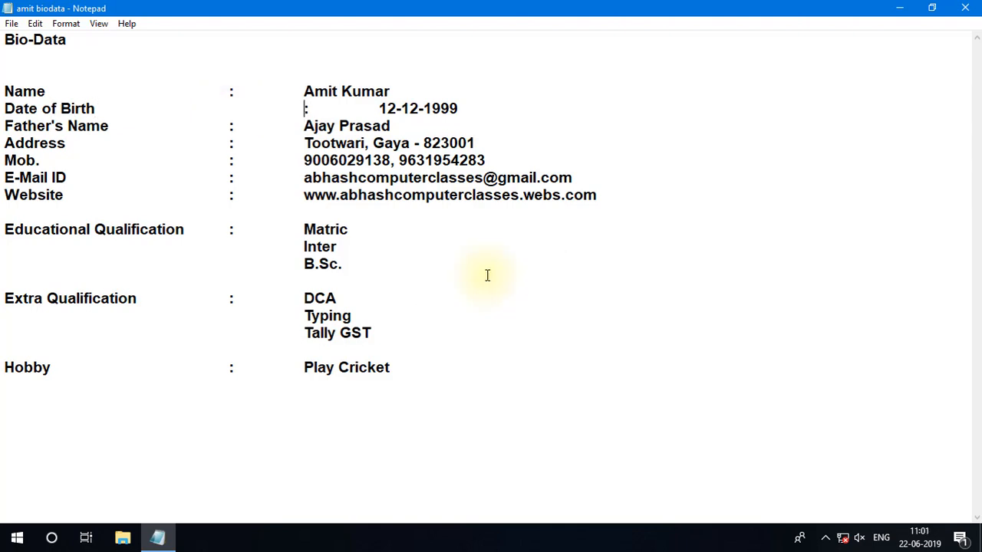
{"action": "key", "text": "BackSpace"}
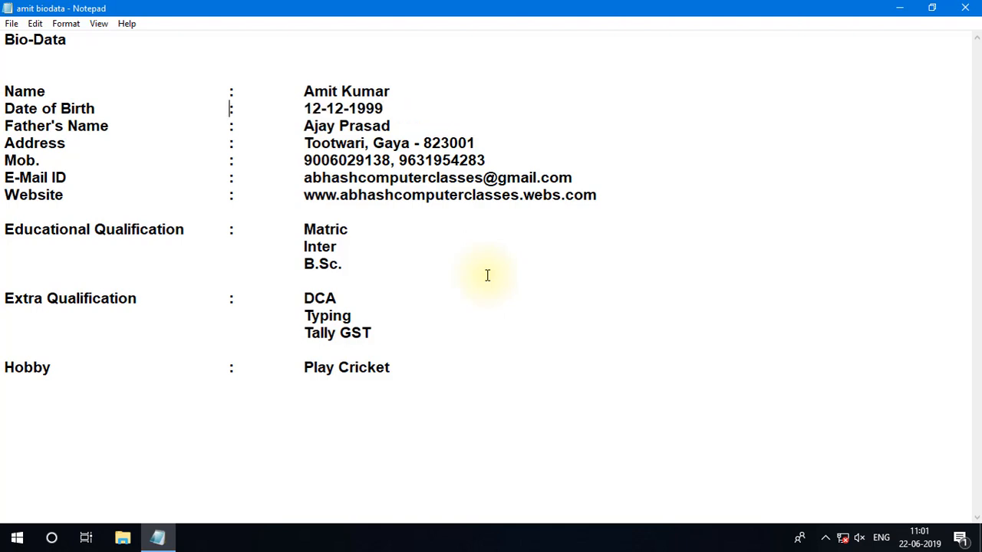
Insert two line breaks before the Date of Birth colon and remove them again to rejoin the line.
{"action": "key", "text": "Return"}
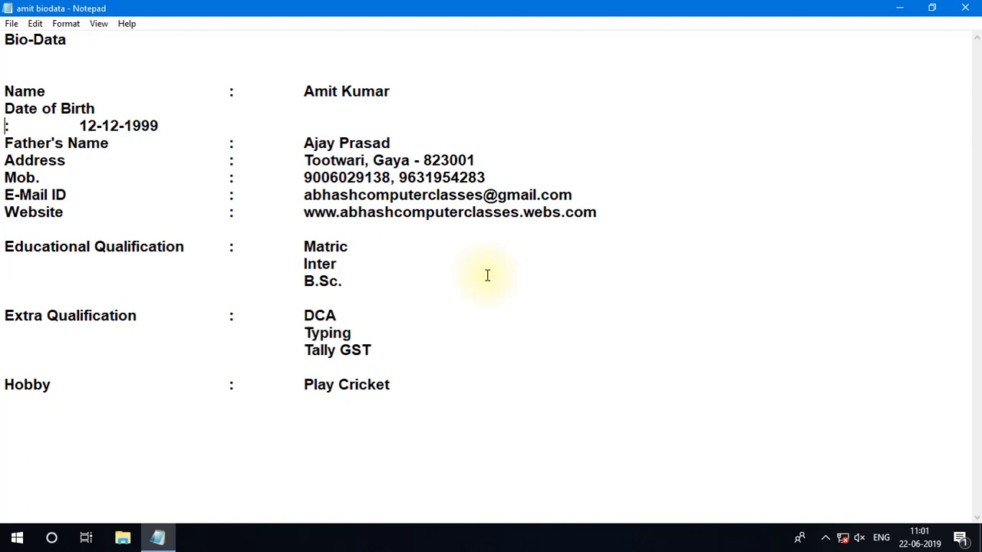
{"action": "key", "text": "Return"}
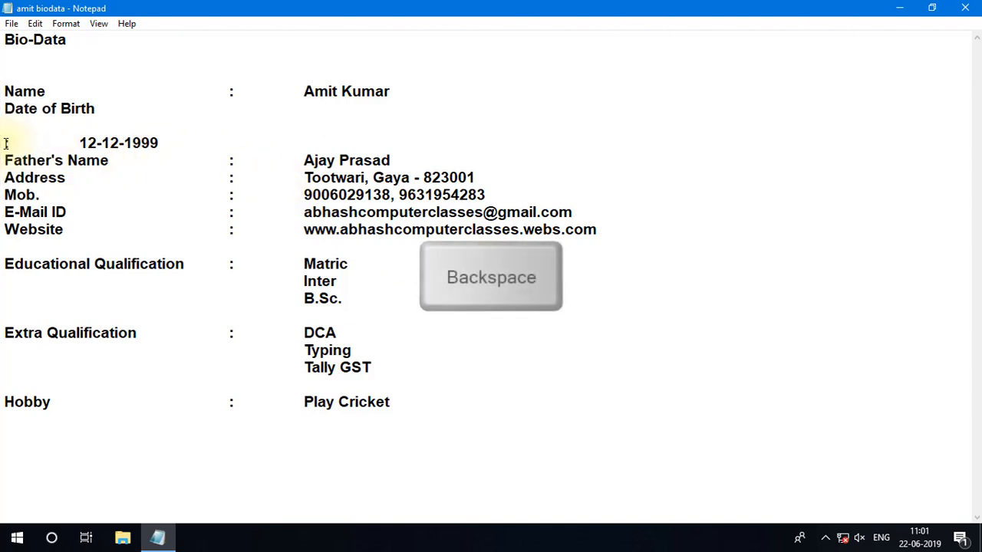
{"action": "key", "text": "BackSpace"}
{"action": "key", "text": "BackSpace"}
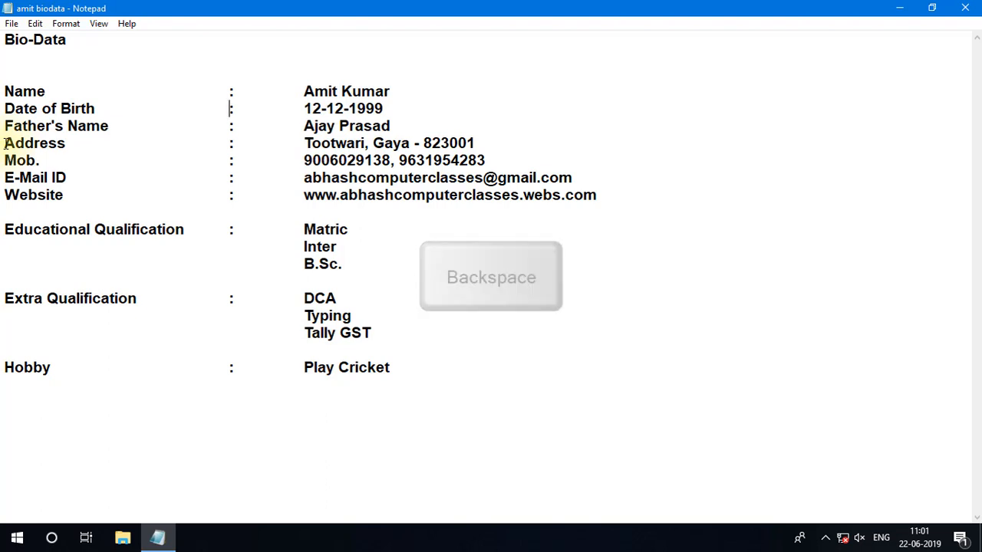
Insert two line breaks and six tabs before the second mobile number on the Mob. line.
{"action": "left_click", "coordinate": [399, 160]}
{"action": "key", "text": "Return"}
{"action": "key", "text": "Return"}
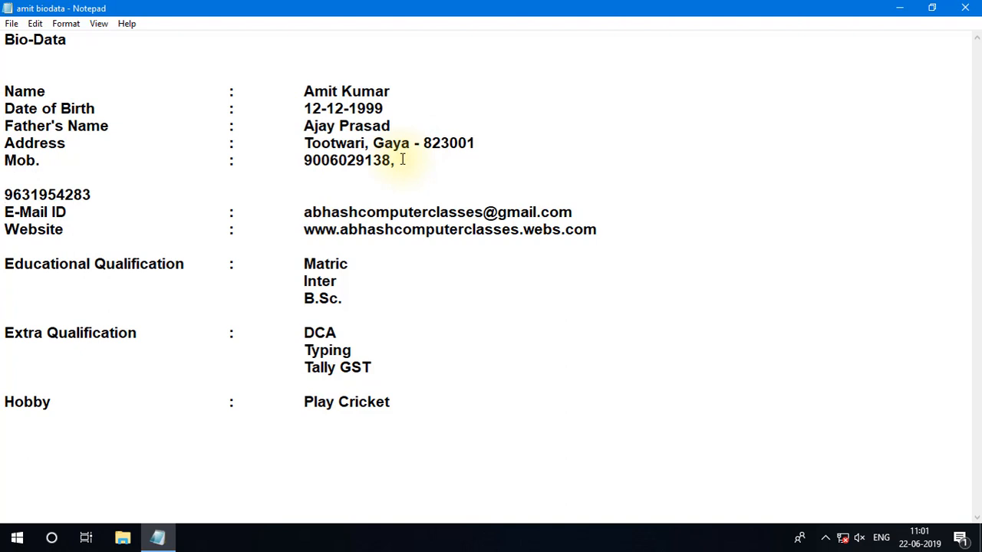
{"action": "key", "text": "Tab"}
{"action": "key", "text": "Tab"}
{"action": "key", "text": "Tab"}
{"action": "key", "text": "Tab"}
{"action": "key", "text": "Tab"}
{"action": "key", "text": "Tab"}
{"action": "key", "text": "Tab"}
{"action": "key", "text": "Tab"}
{"action": "key", "text": "Tab"}
{"action": "key", "text": "Tab"}
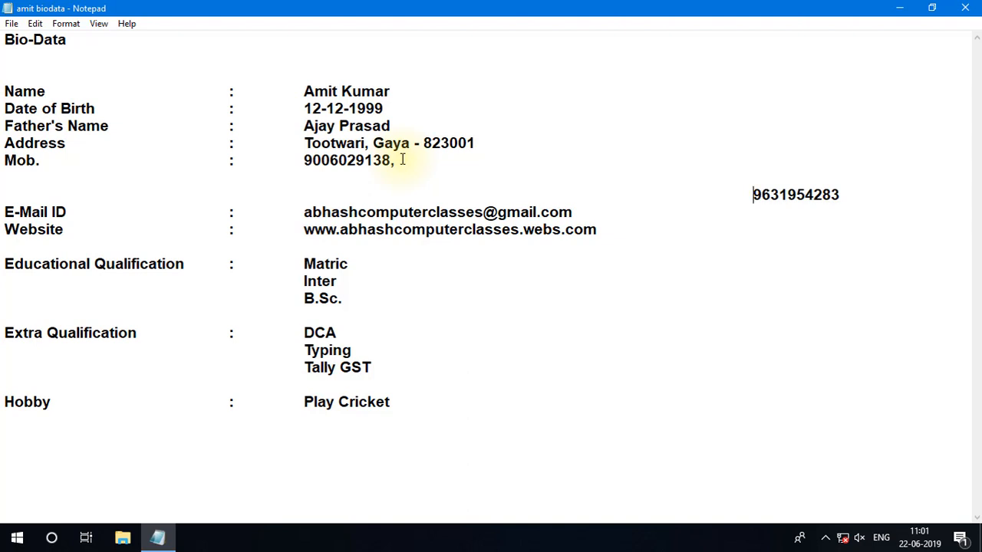
Remove the added tabs and line breaks to bring the second mobile number back onto the Mob. line.
{"action": "key", "text": "BackSpace"}
{"action": "key", "text": "BackSpace"}
{"action": "key", "text": "BackSpace"}
{"action": "key", "text": "BackSpace"}
{"action": "key", "text": "BackSpace"}
{"action": "key", "text": "BackSpace"}
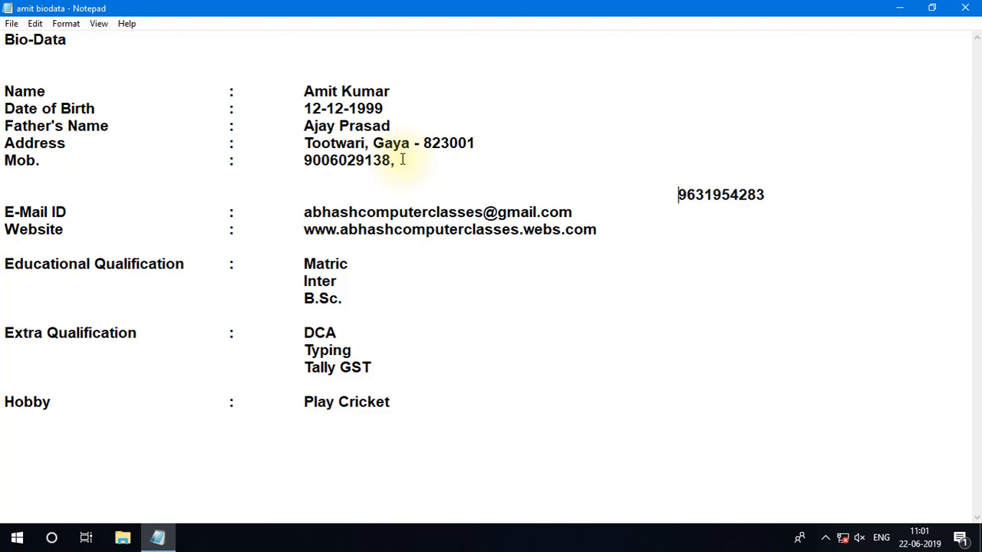
{"action": "key", "text": "BackSpace"}
{"action": "key", "text": "BackSpace"}
{"action": "key", "text": "BackSpace"}
{"action": "key", "text": "BackSpace"}
{"action": "key", "text": "BackSpace"}
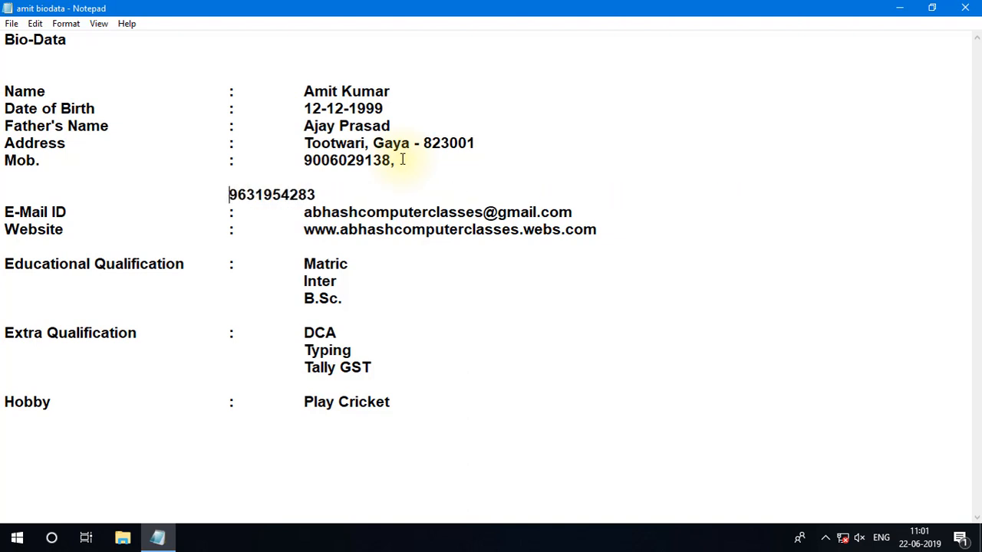
{"action": "key", "text": "BackSpace"}
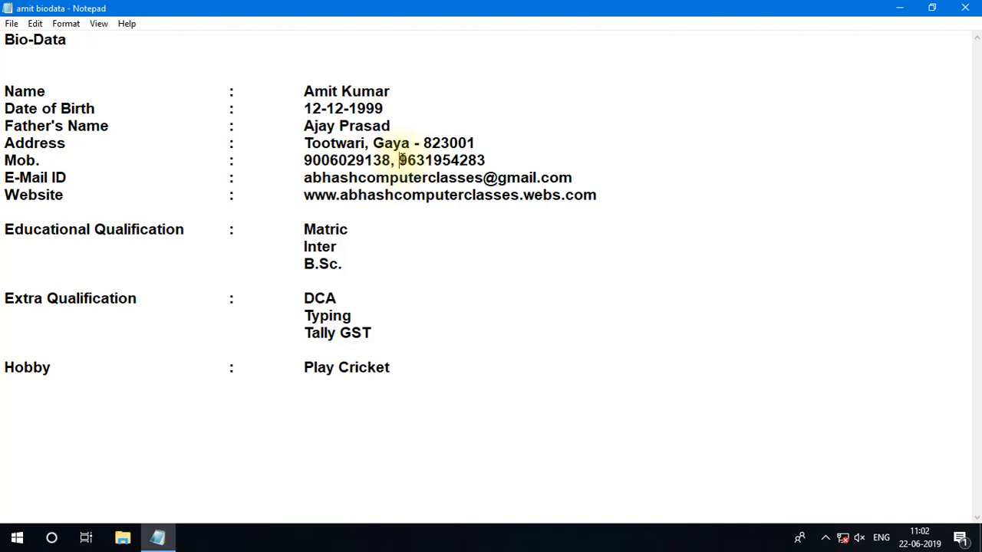
Add a comma and a third mobile number at the end of the Mob. line.
{"action": "key", "text": "Right"}
{"action": "key", "text": "Right"}
{"action": "key", "text": "Right"}
{"action": "key", "text": "Right"}
{"action": "key", "text": "Right"}
{"action": "key", "text": "Right"}
{"action": "key", "text": "Right"}
{"action": "key", "text": "Right"}
{"action": "key", "text": "Right"}
{"action": "key", "text": "Right"}
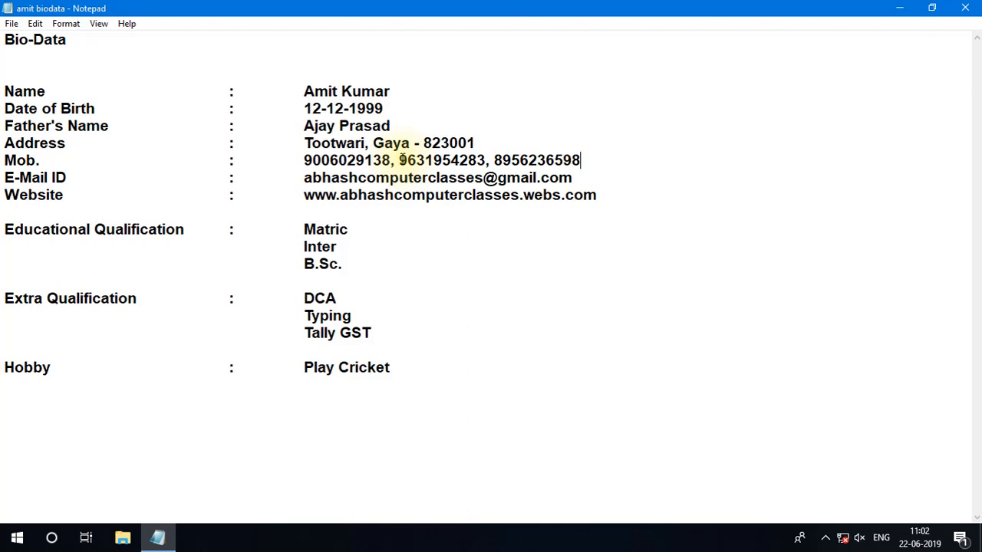
Delete the third mobile number and its preceding comma from the Mob. line.
{"action": "key", "text": "BackSpace"}
{"action": "key", "text": "BackSpace"}
{"action": "key", "text": "BackSpace"}
{"action": "key", "text": "BackSpace"}
{"action": "key", "text": "BackSpace"}
{"action": "key", "text": "BackSpace"}
{"action": "key", "text": "BackSpace"}
{"action": "key", "text": "BackSpace"}
{"action": "key", "text": "BackSpace"}
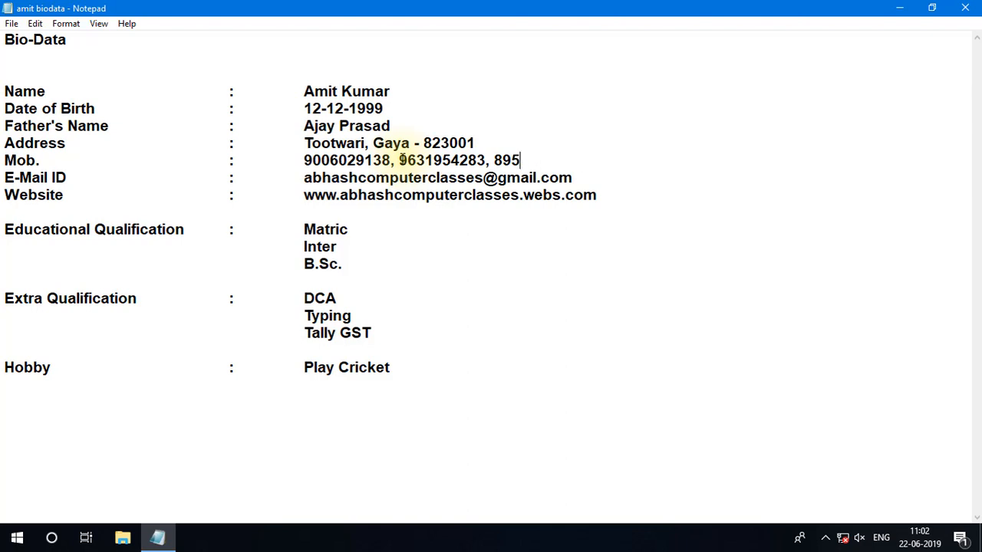
{"action": "key", "text": "BackSpace"}
{"action": "key", "text": "BackSpace"}
{"action": "key", "text": "BackSpace"}
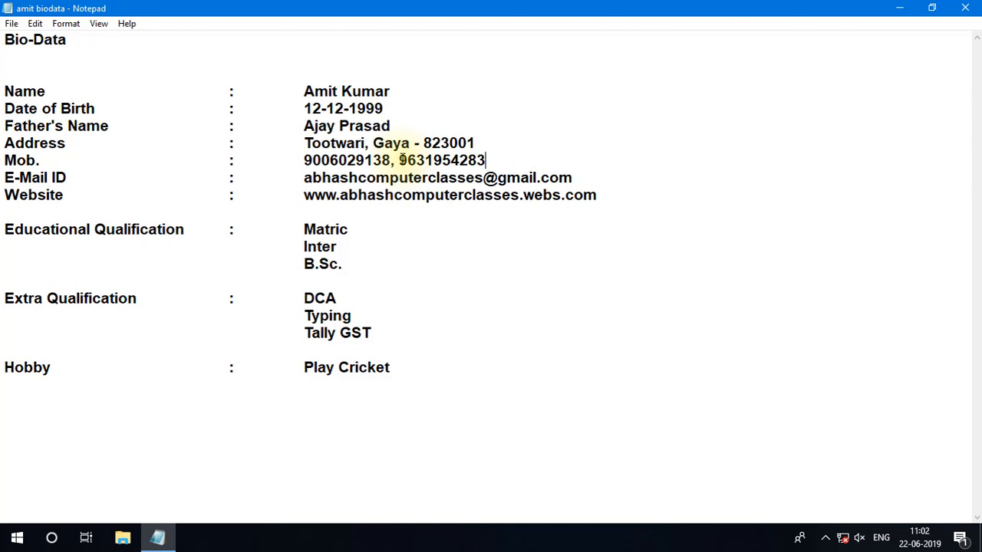
Remove the two blank lines between the Bio-Data heading and the Name line, and insert them again.
{"action": "left_click", "coordinate": [6, 90]}
{"action": "key", "text": "BackSpace"}
{"action": "key", "text": "BackSpace"}
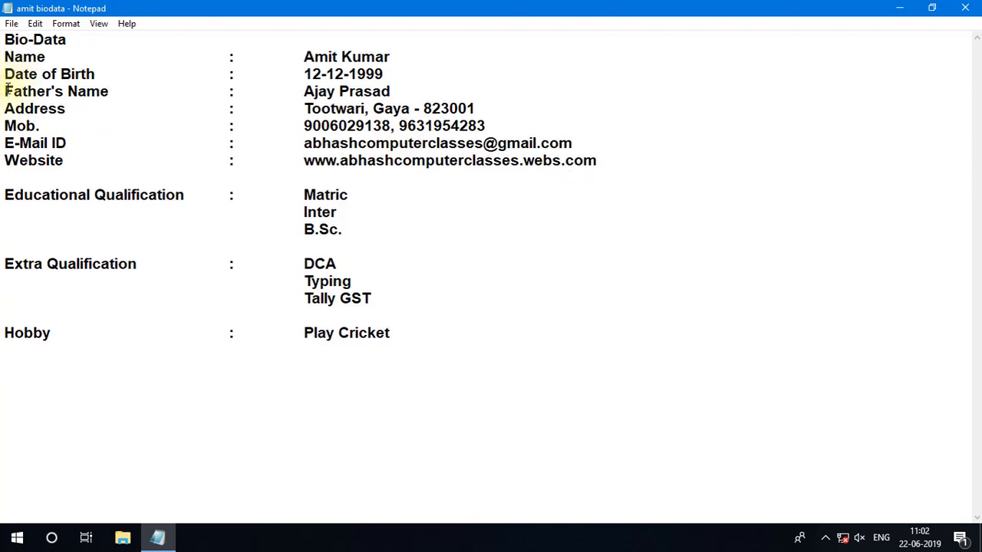
{"action": "left_click", "coordinate": [11, 57]}
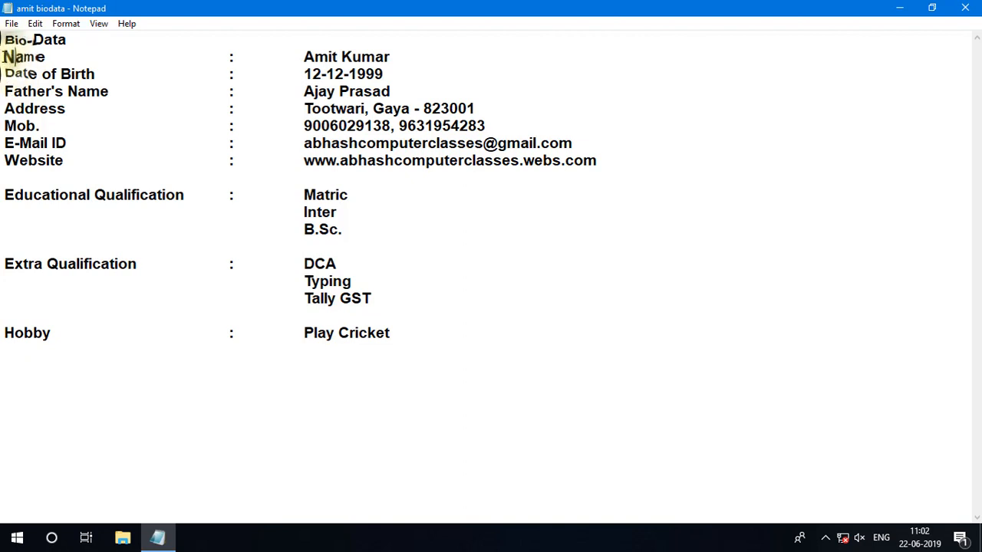
{"action": "key", "text": "Return"}
{"action": "key", "text": "Return"}
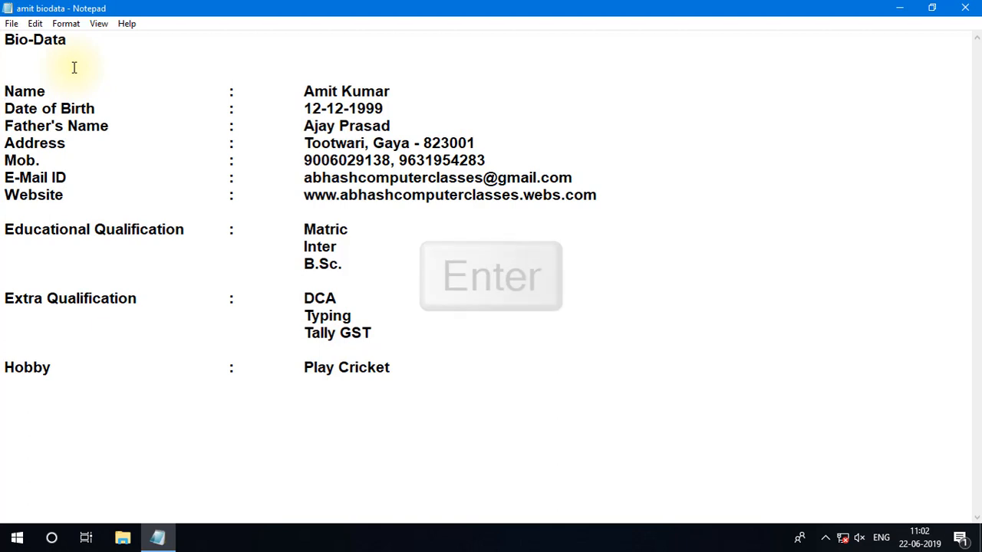
Select the text from the end of the Hobby line up to the Bio-Data heading, and clear the selection at the Hobby line.
{"action": "left_click_drag", "start_coordinate": [434, 366], "coordinate": [2, 33]}
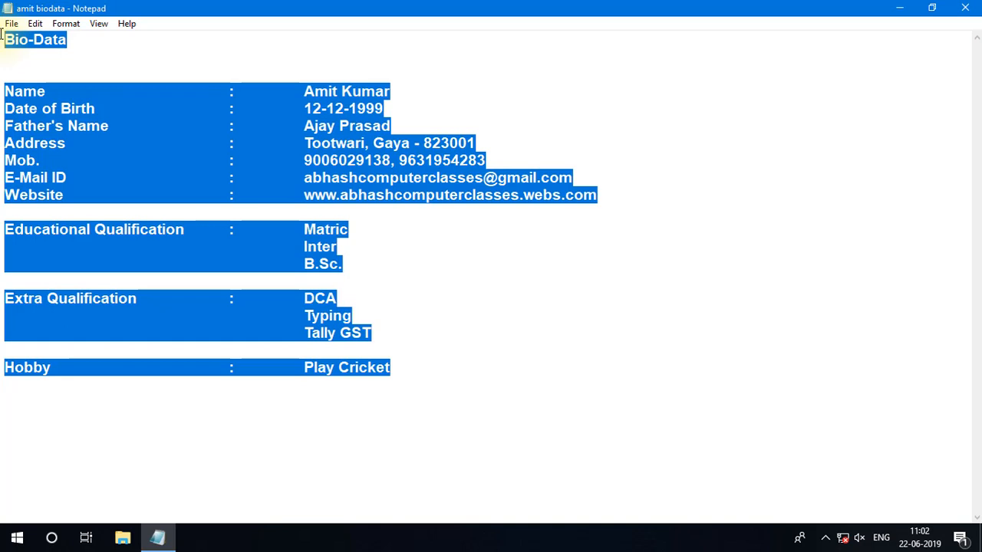
{"action": "left_click", "coordinate": [423, 352]}
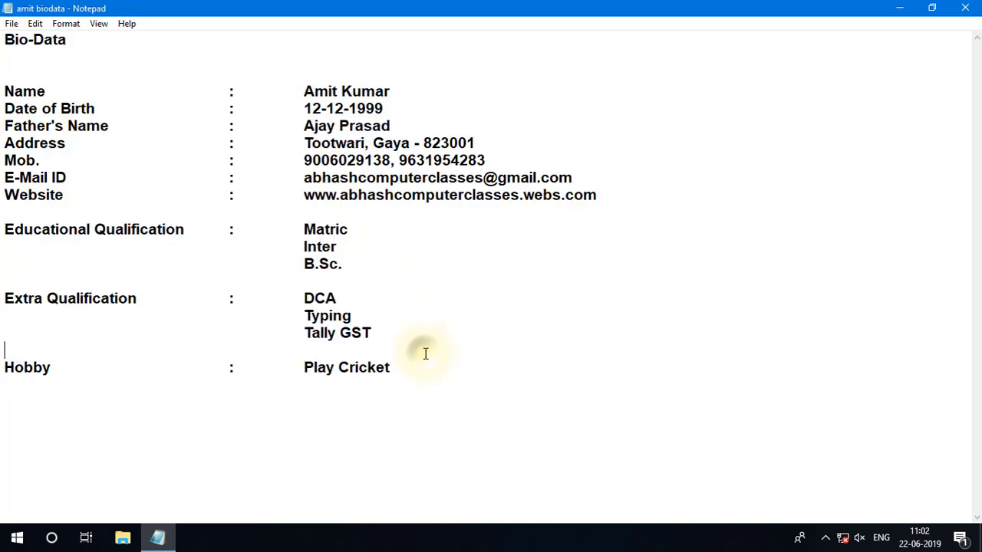
{"action": "left_click", "coordinate": [391, 367]}
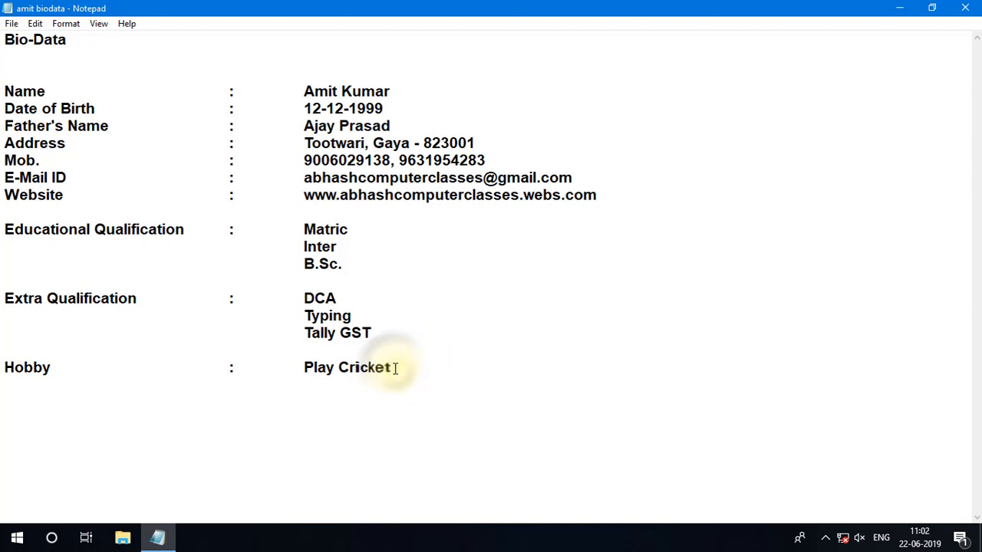
Place the cursor at different entries and labels in the document, and select the letter m in the Name label.
{"action": "left_click", "coordinate": [349, 255]}
{"action": "left_click", "coordinate": [606, 191]}
{"action": "left_click", "coordinate": [483, 140]}
{"action": "left_click", "coordinate": [394, 94]}
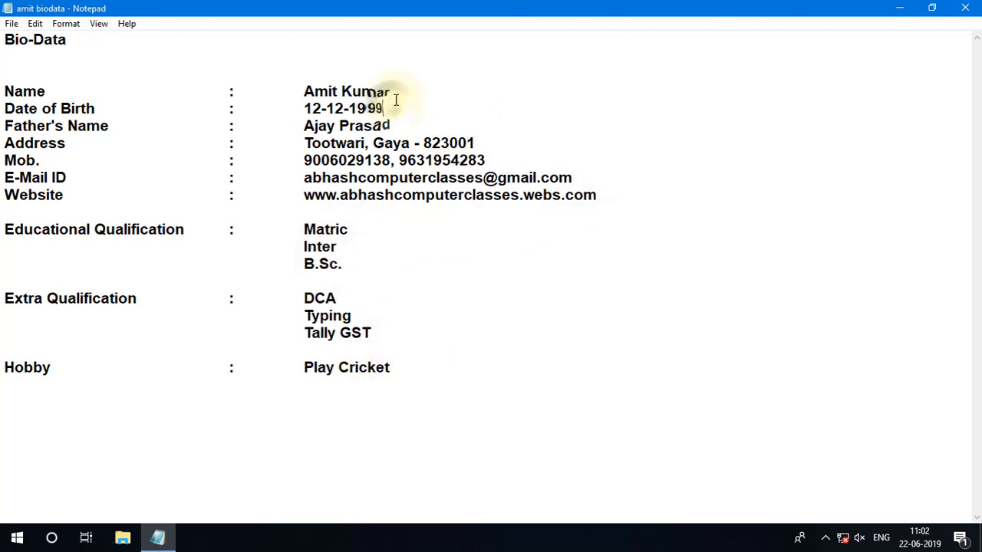
{"action": "left_click", "coordinate": [38, 90]}
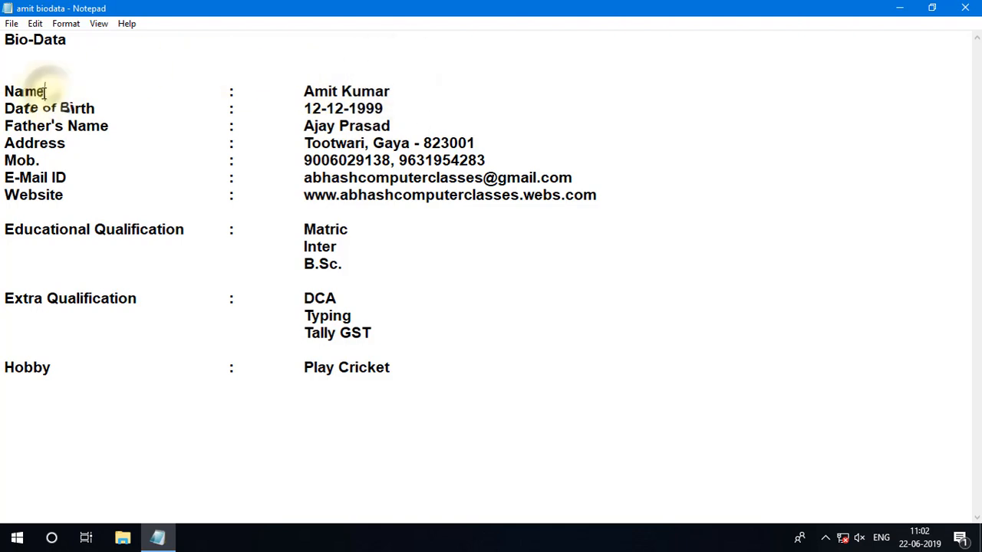
{"action": "left_click_drag", "start_coordinate": [23, 91], "coordinate": [36, 92]}
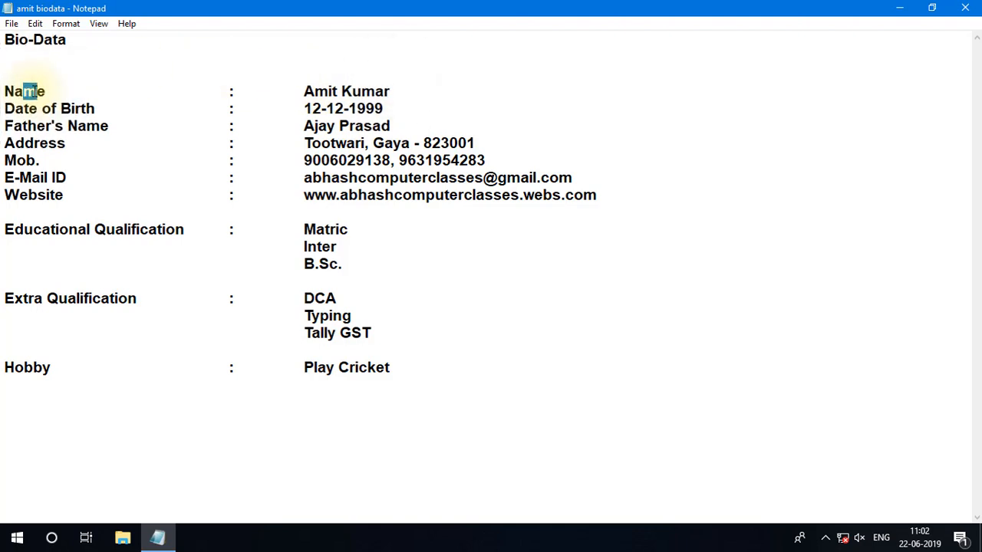
Close the amit biodata document without saving its changes.
{"action": "left_click", "coordinate": [12, 24]}
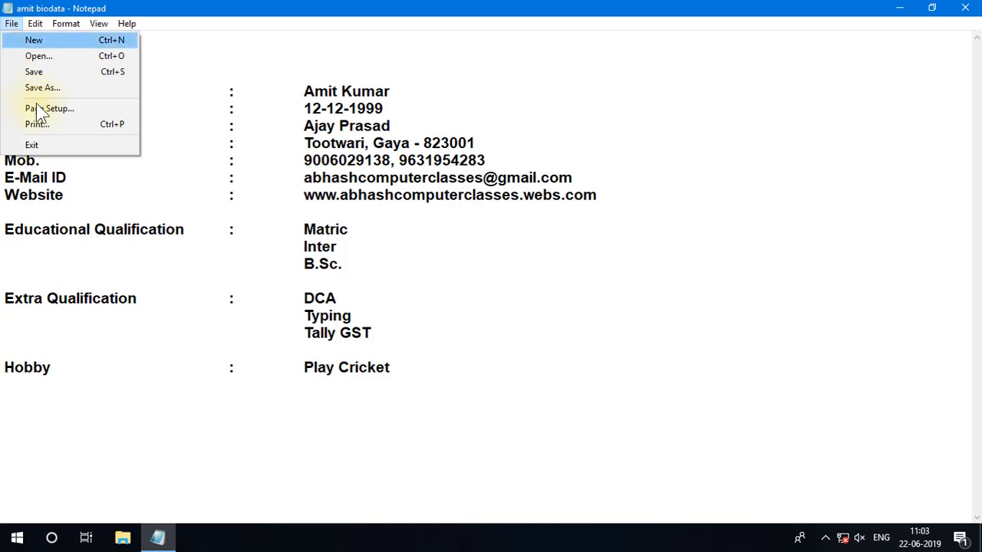
{"action": "left_click", "coordinate": [965, 11]}
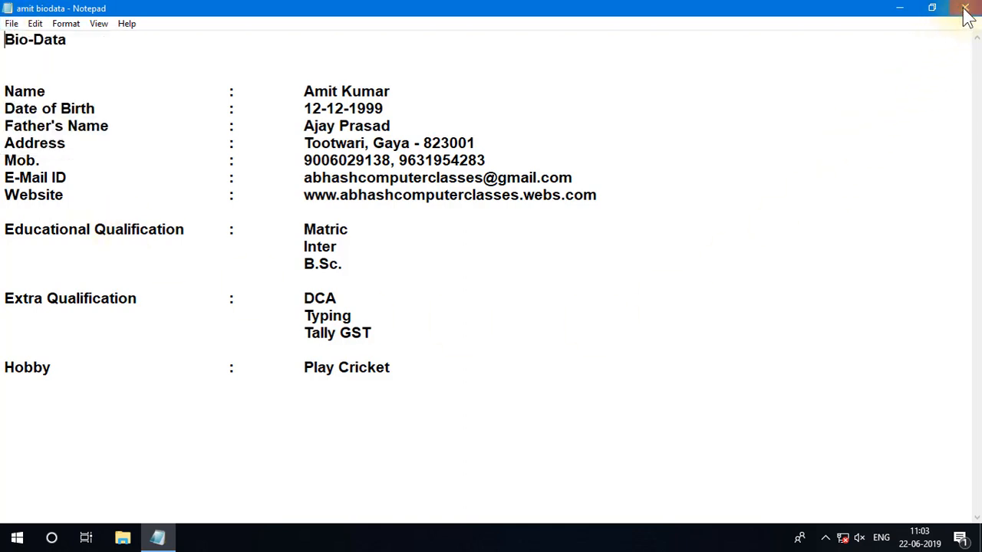
{"action": "left_click", "coordinate": [964, 11]}
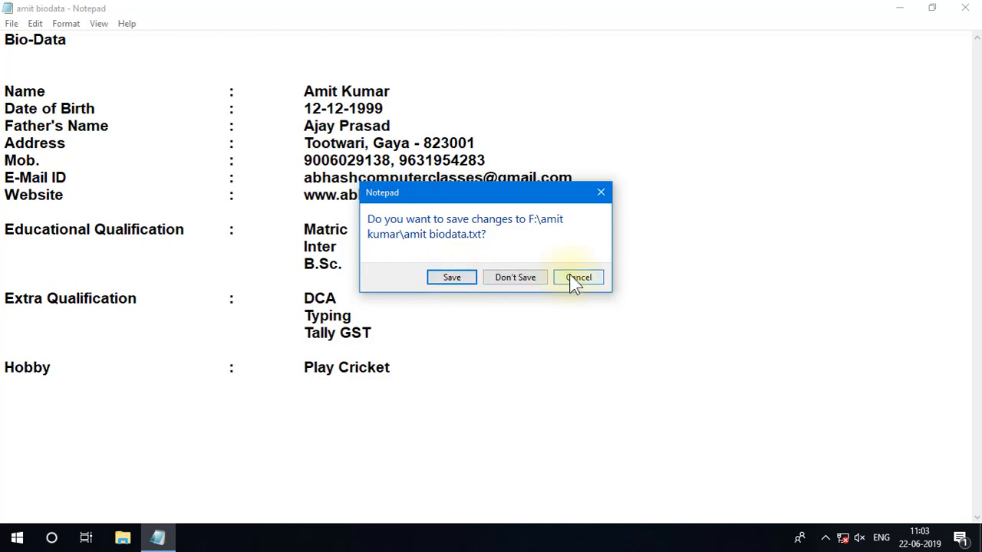
{"action": "left_click", "coordinate": [527, 278]}
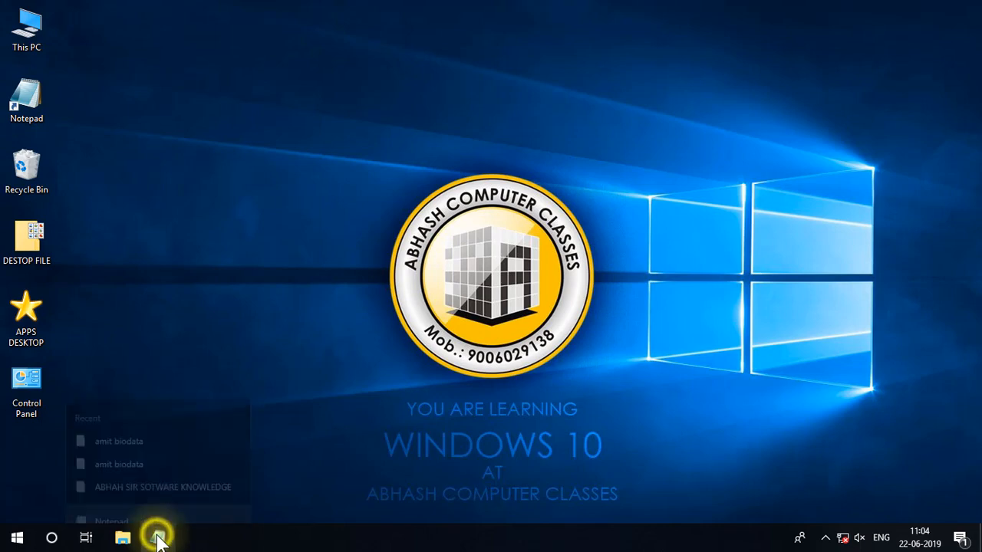
Reopen amit biodata from Notepad's recent files on the F: drive, and close it again.
{"action": "right_click", "coordinate": [157, 538]}
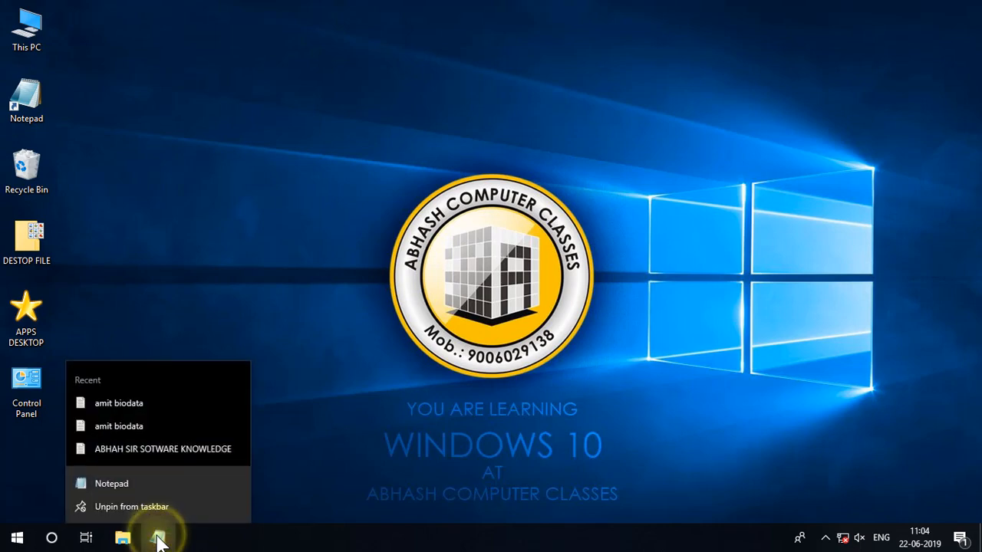
{"action": "left_click", "coordinate": [139, 402]}
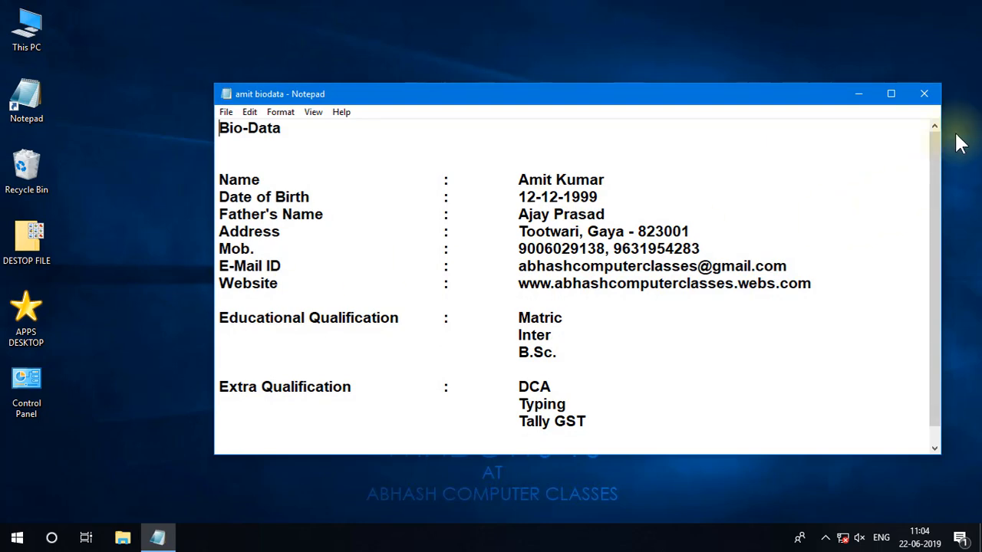
{"action": "left_click", "coordinate": [924, 93]}
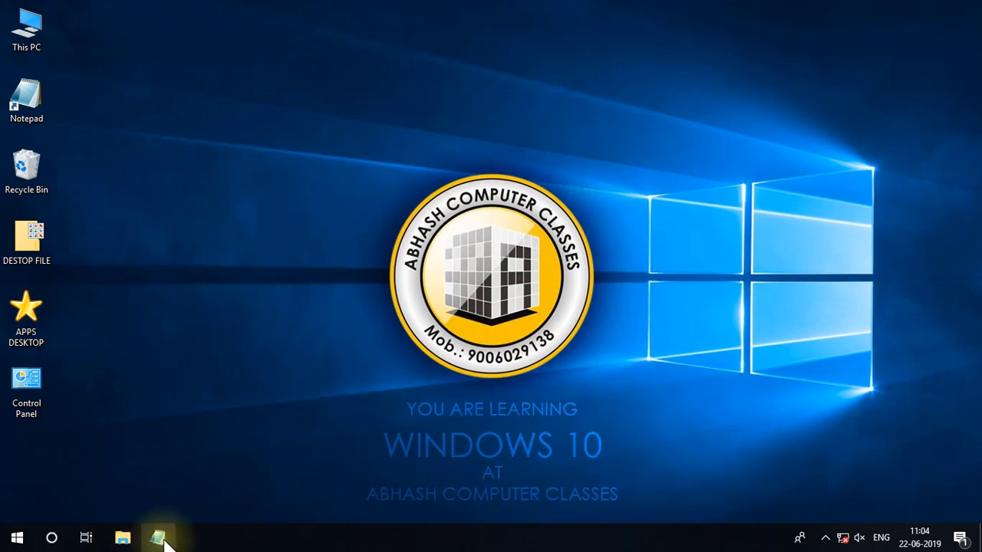
Start a blank Notepad window, open the amit biodata text file in it, and maximize the window.
{"action": "left_click", "coordinate": [158, 538]}
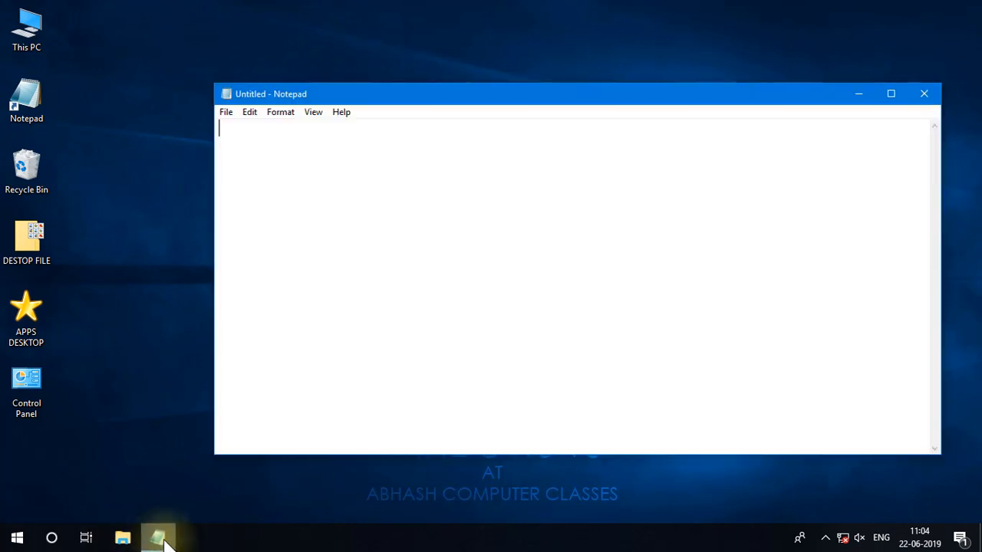
{"action": "left_click", "coordinate": [226, 112]}
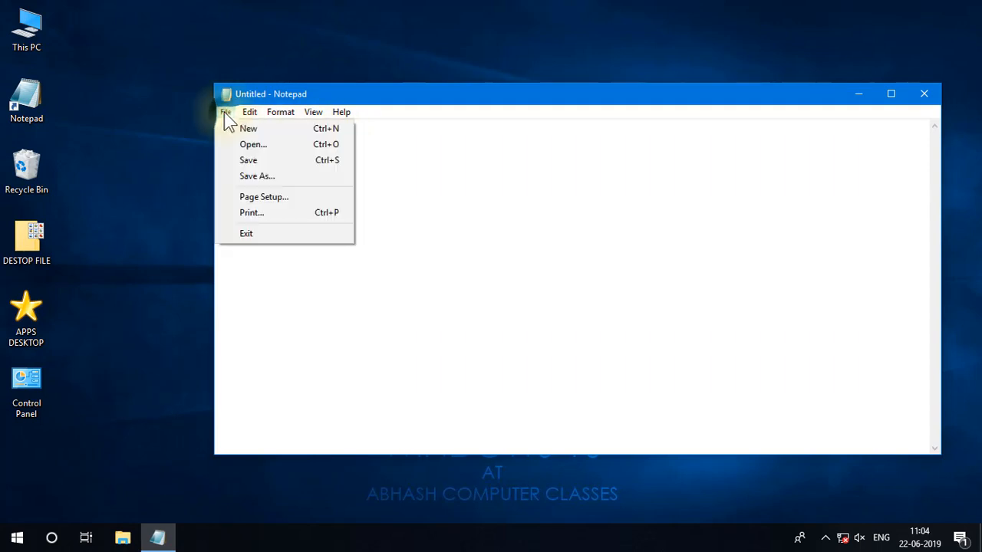
{"action": "left_click", "coordinate": [247, 144]}
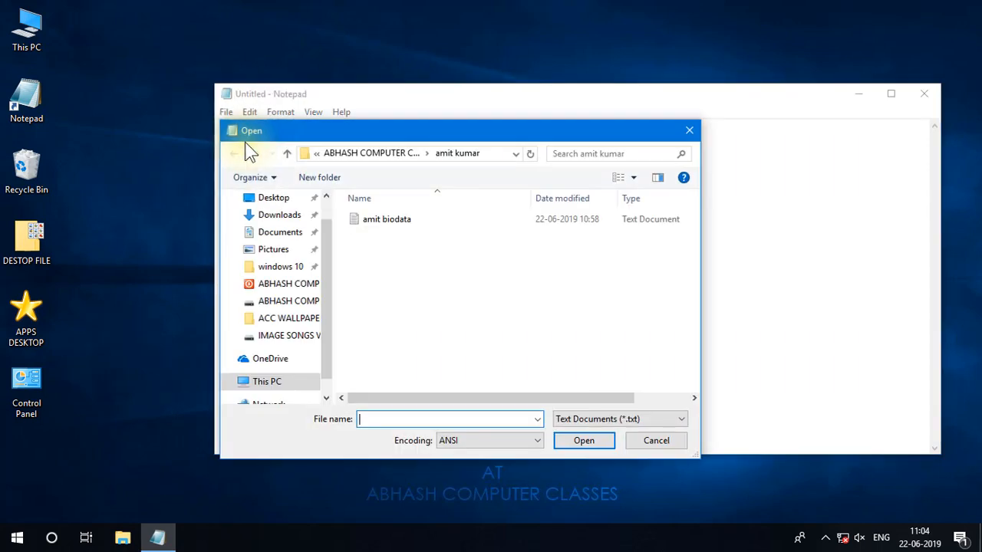
{"action": "left_click", "coordinate": [374, 218]}
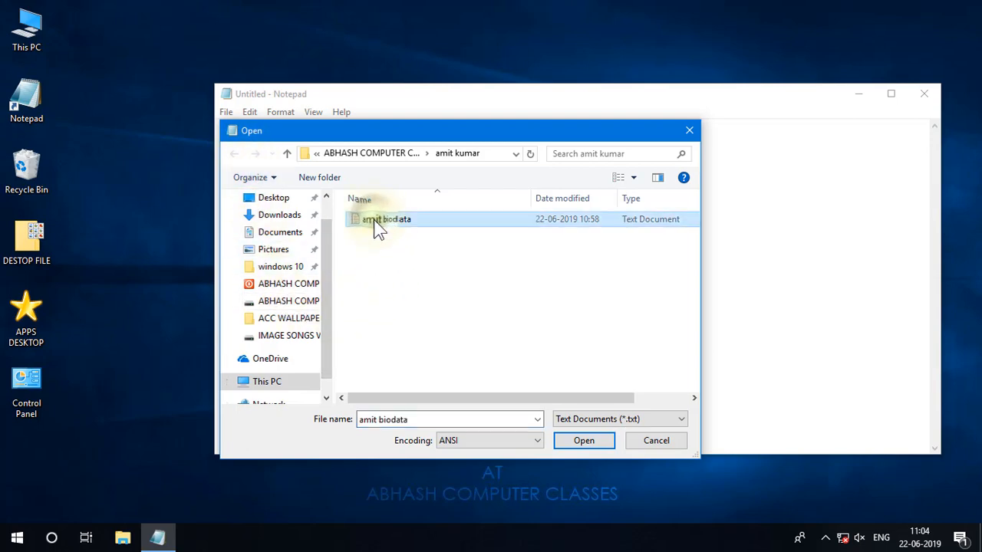
{"action": "left_click", "coordinate": [583, 441]}
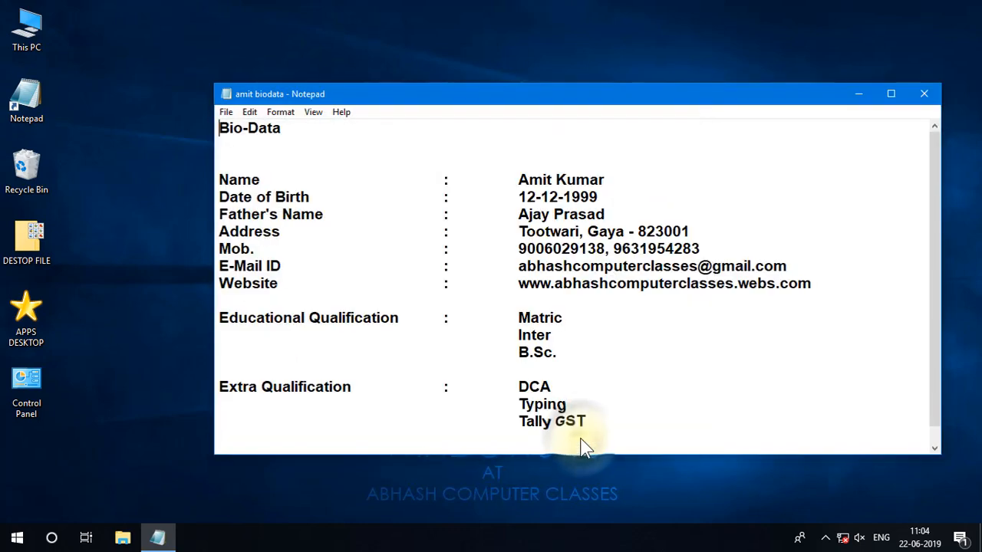
{"action": "left_click", "coordinate": [892, 94]}
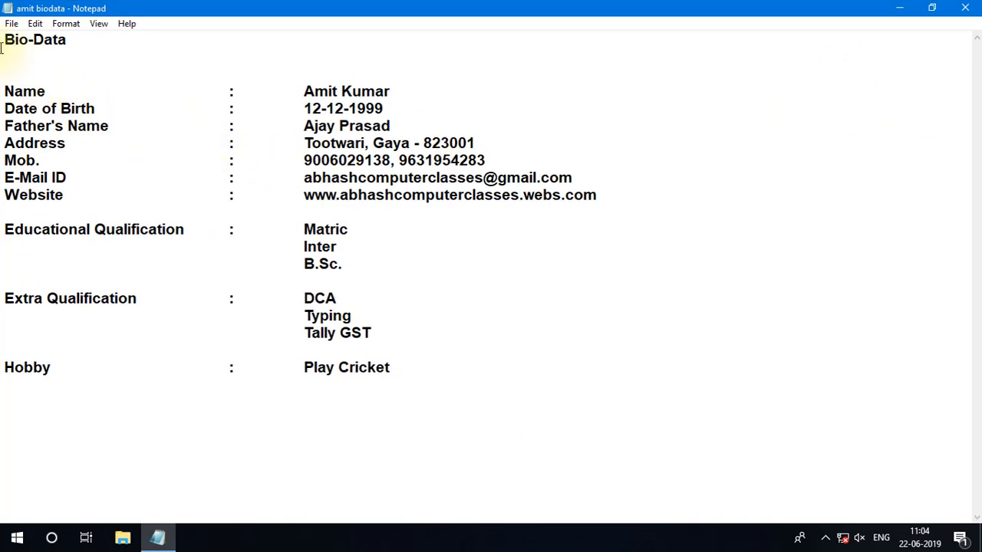
Load the amit biodata file again from its folder through the Open dialog.
{"action": "left_click", "coordinate": [11, 23]}
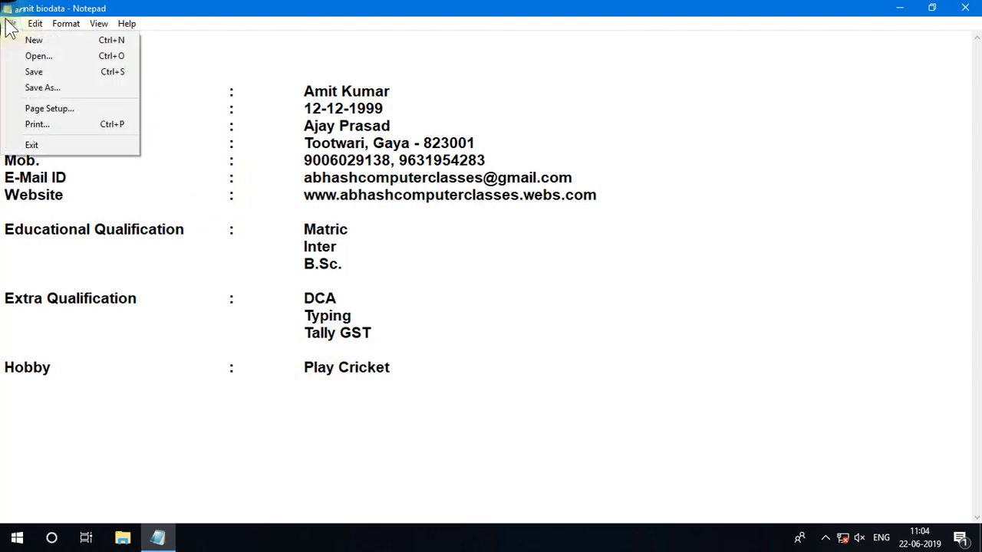
{"action": "left_click", "coordinate": [24, 57]}
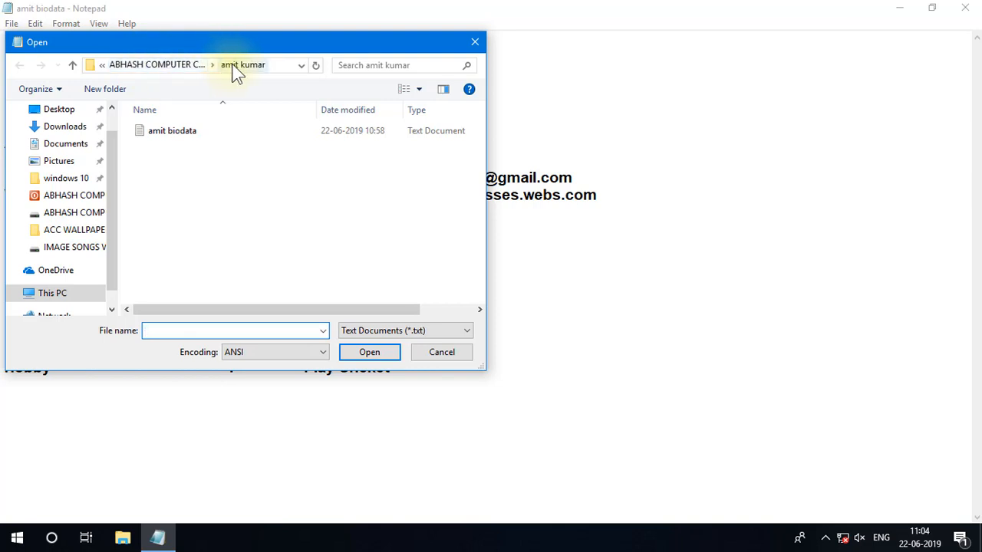
{"action": "left_click", "coordinate": [184, 134]}
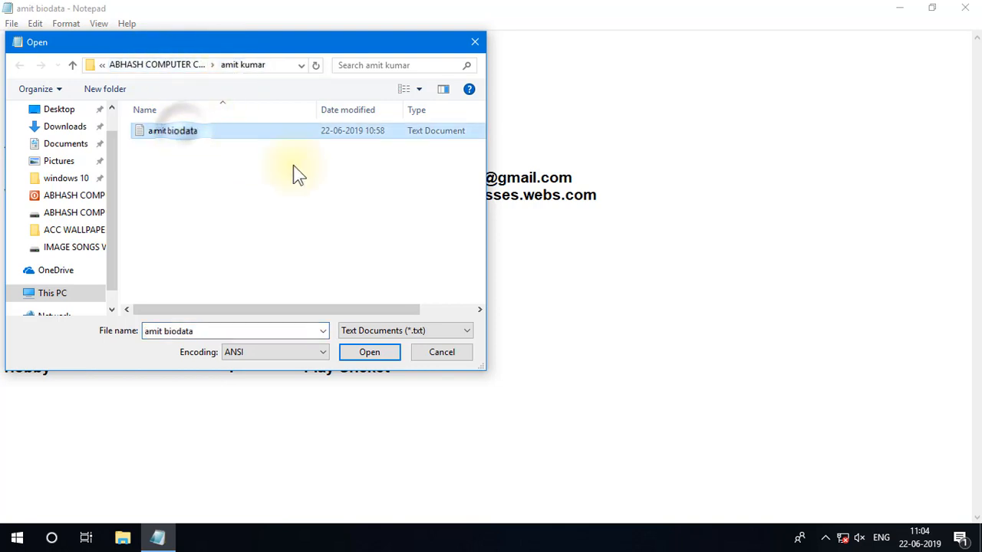
{"action": "left_click", "coordinate": [369, 353]}
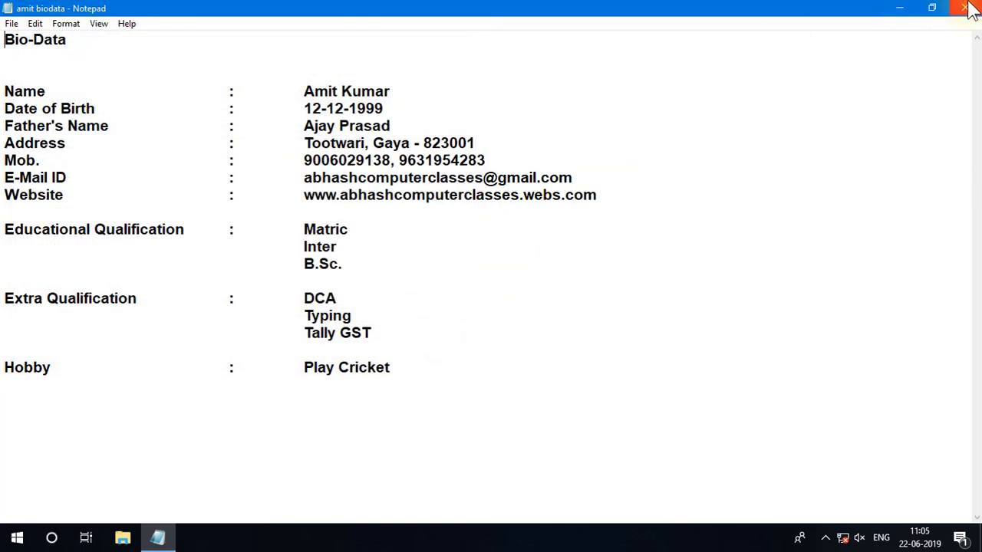
Close the amit biodata document and refresh the desktop.
{"action": "left_click", "coordinate": [965, 8]}
{"action": "right_click", "coordinate": [286, 73]}
{"action": "left_click", "coordinate": [322, 115]}
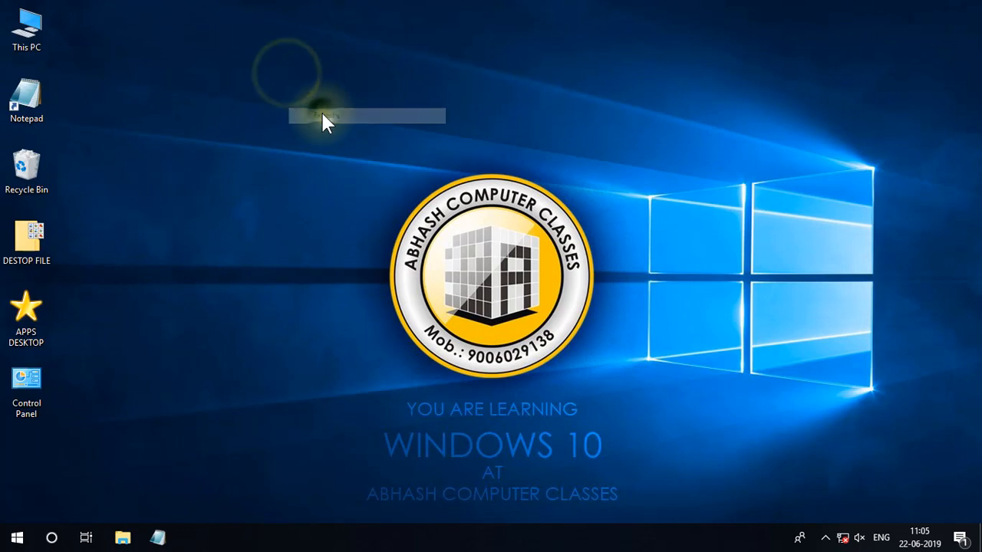
Open This PC, enter the F: drive, and open the folder that holds the amit biodata file.
{"action": "right_click", "coordinate": [24, 28]}
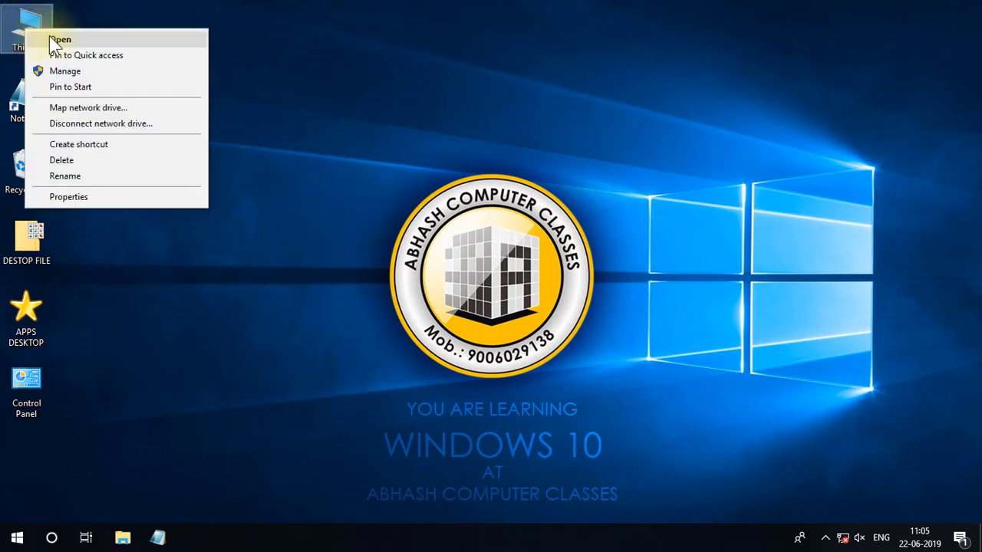
{"action": "left_click", "coordinate": [54, 39]}
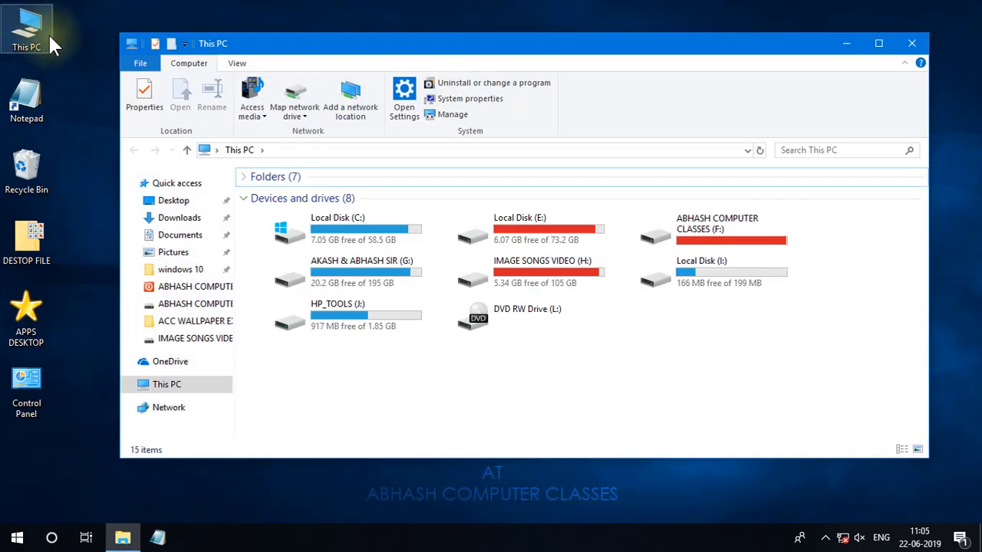
{"action": "left_click", "coordinate": [691, 232]}
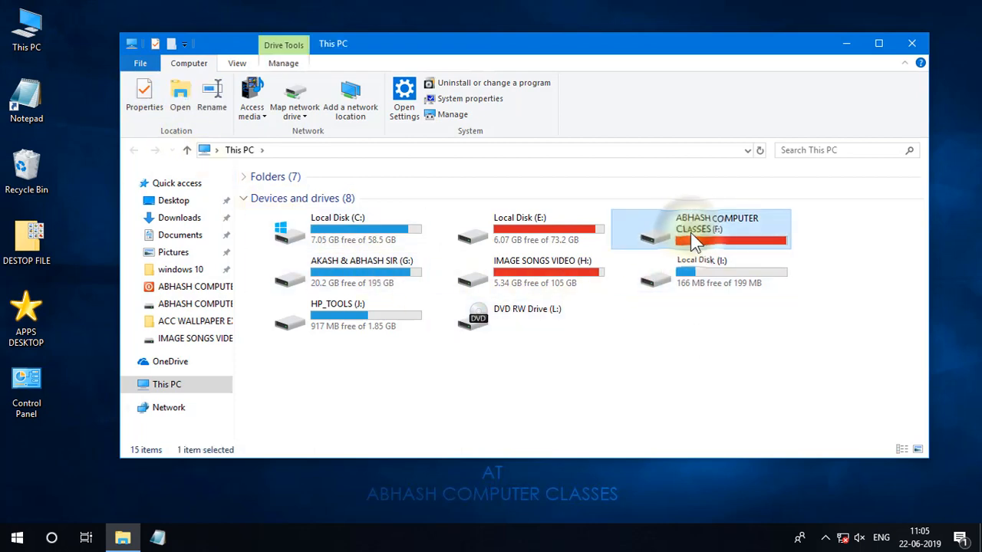
{"action": "right_click", "coordinate": [691, 233]}
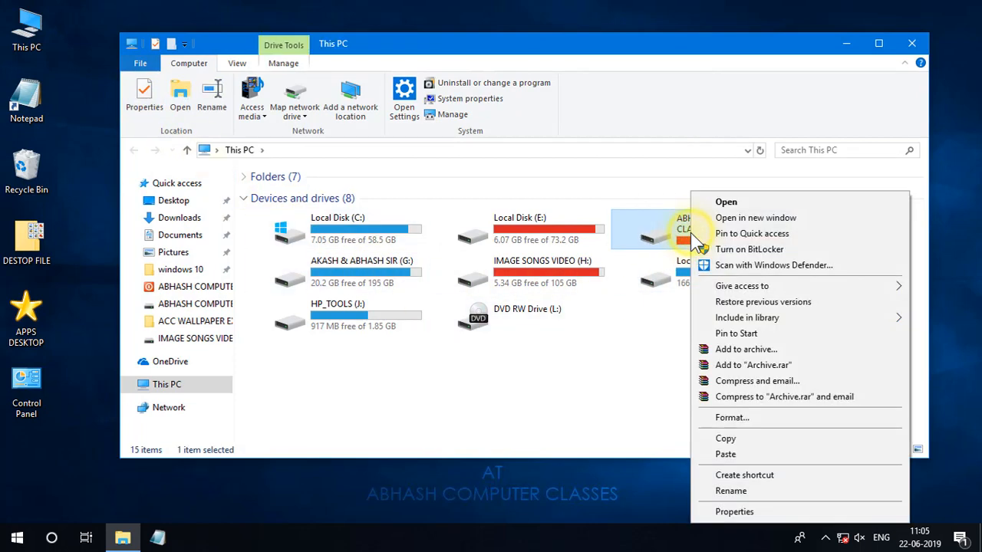
{"action": "left_click", "coordinate": [721, 203]}
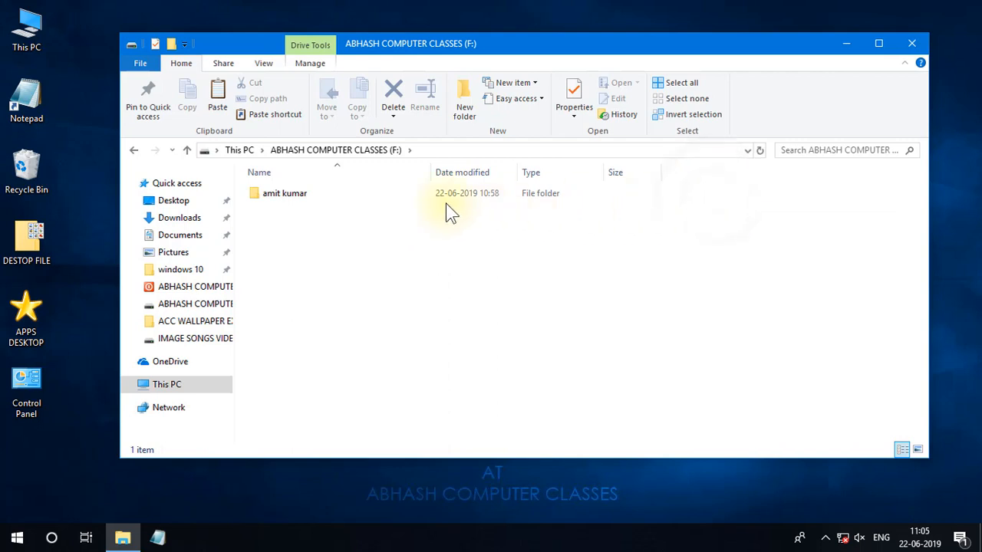
{"action": "left_click", "coordinate": [272, 197]}
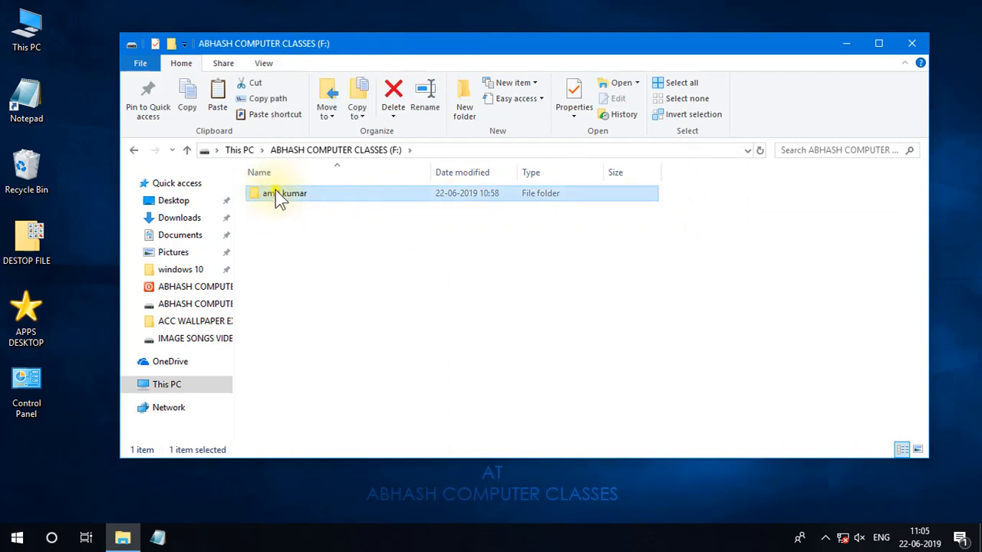
{"action": "right_click", "coordinate": [276, 193]}
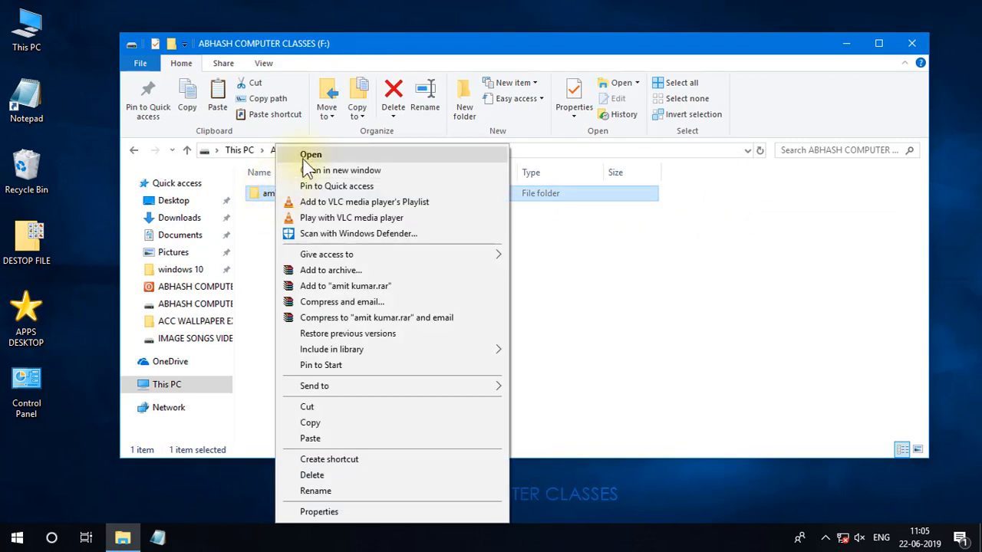
{"action": "left_click", "coordinate": [310, 155]}
Open the amit biodata text file from its folder in Notepad, and close the document again.
{"action": "left_click", "coordinate": [297, 193]}
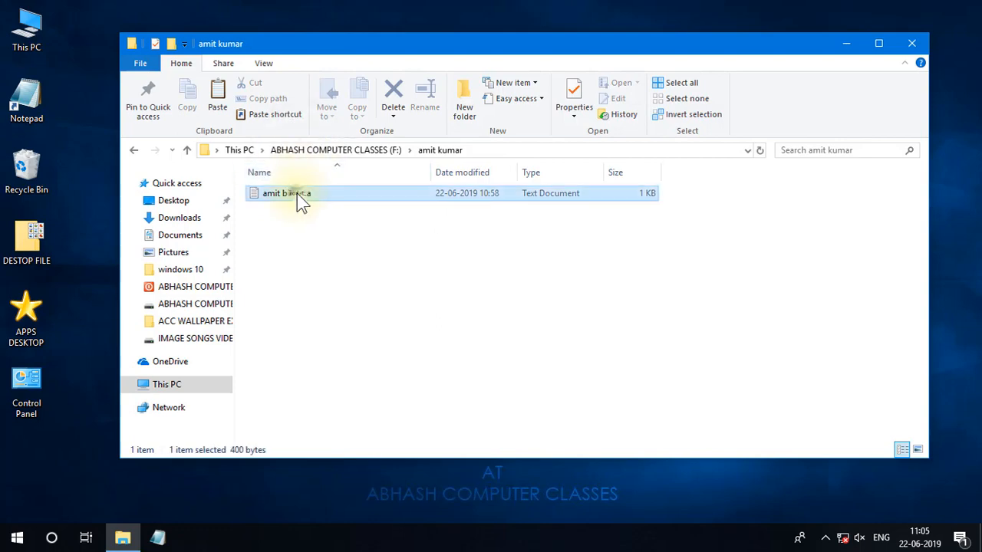
{"action": "right_click", "coordinate": [298, 194]}
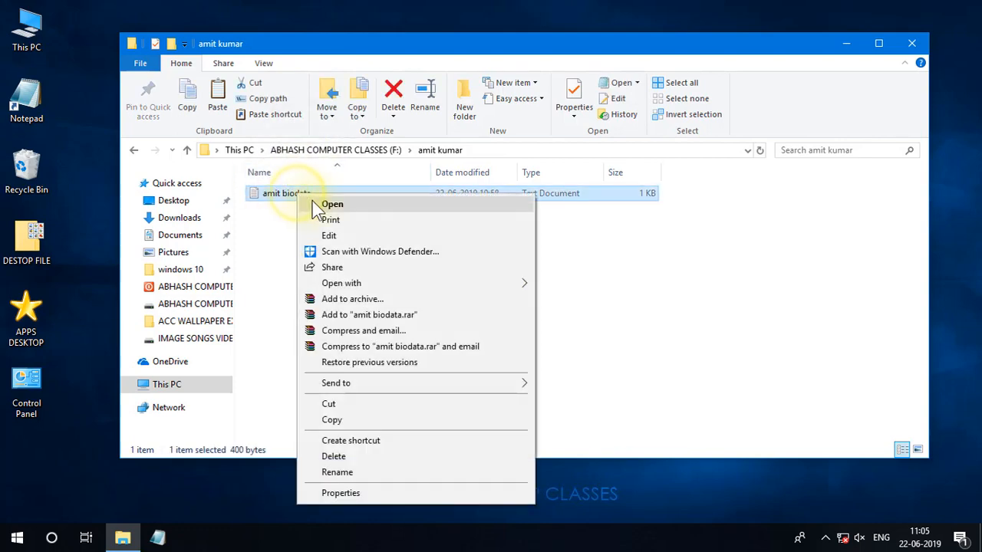
{"action": "left_click", "coordinate": [330, 204]}
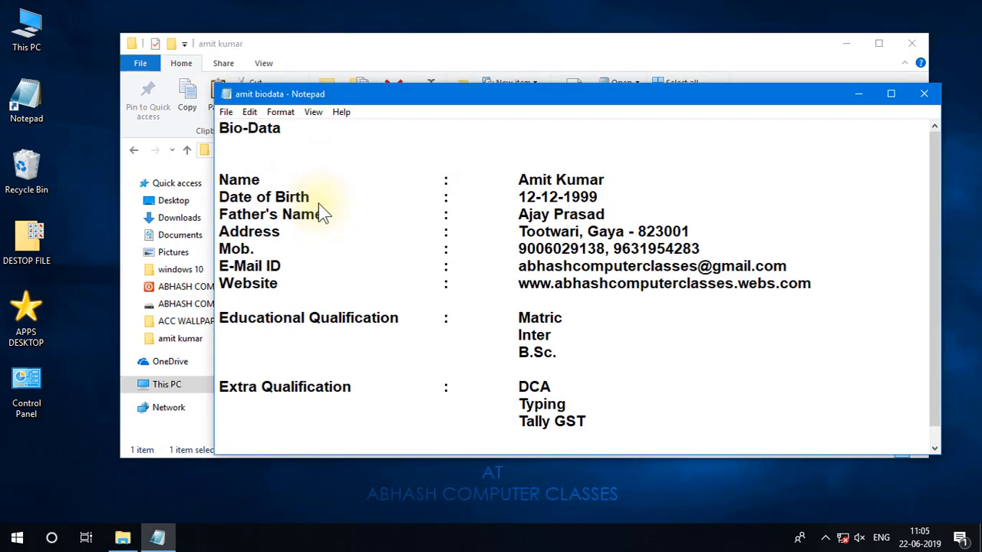
{"action": "left_click", "coordinate": [924, 93]}
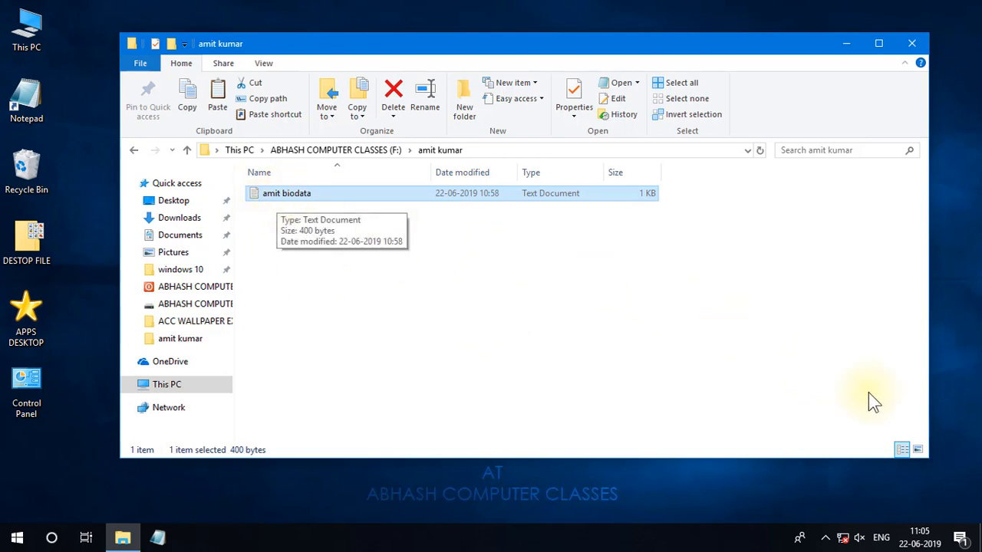
Switch the folder's layout to Large icons, try the Extra large and Medium icon sizes, and set it to Details.
{"action": "left_click", "coordinate": [918, 450]}
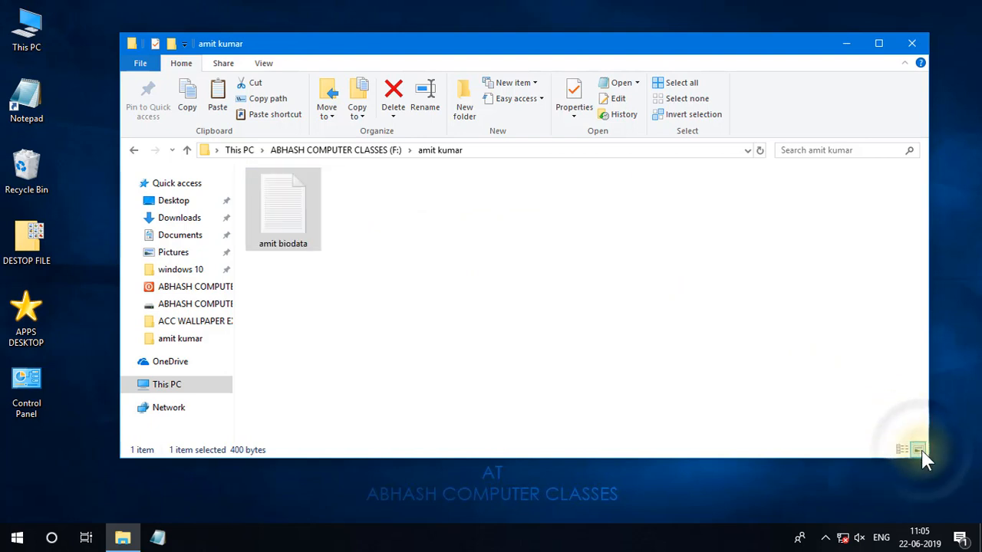
{"action": "mouse_move", "coordinate": [318, 227]}
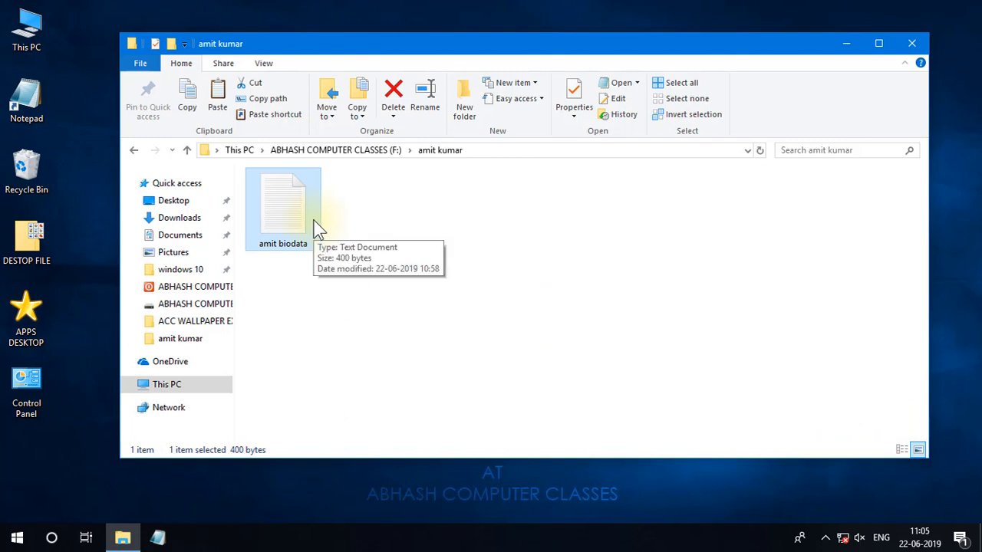
{"action": "left_click", "coordinate": [263, 64]}
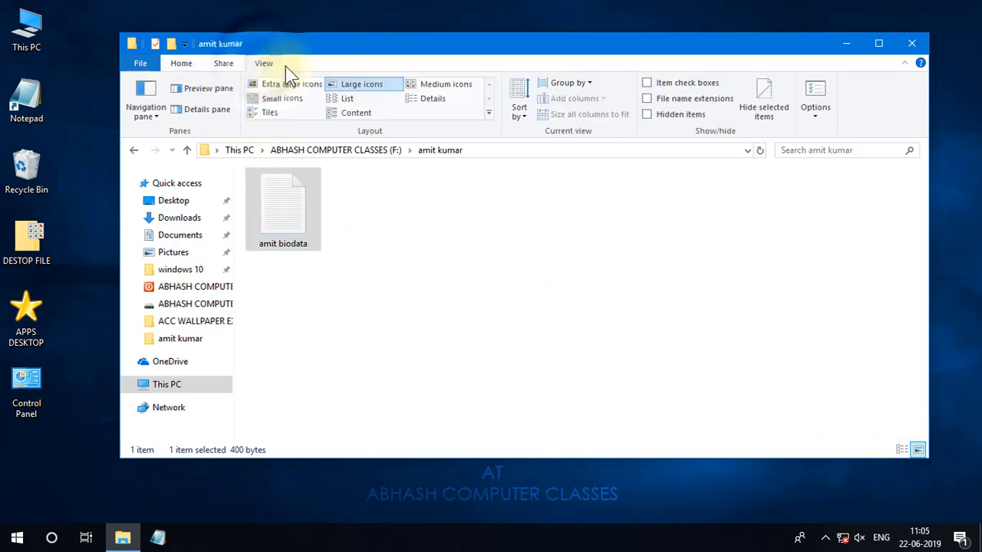
{"action": "left_click", "coordinate": [292, 83]}
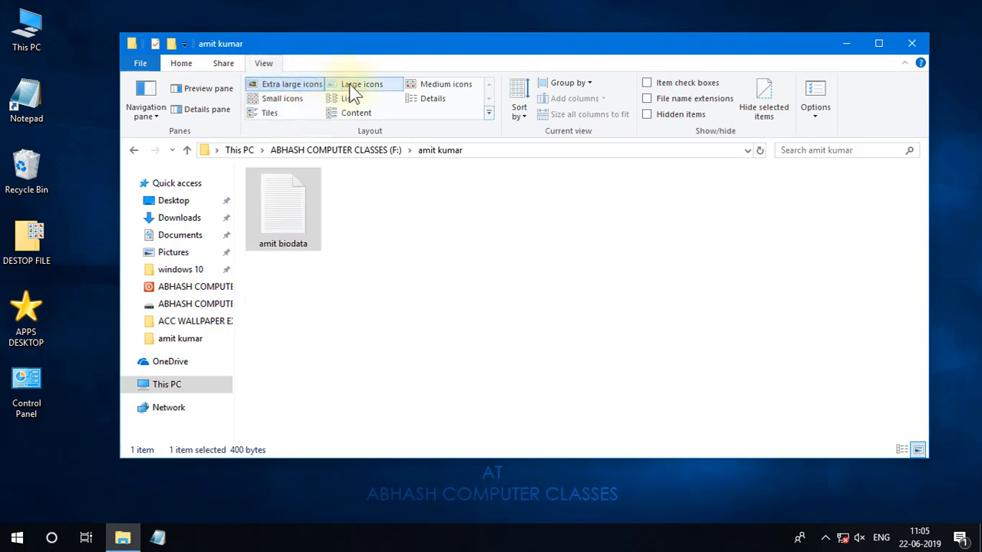
{"action": "left_click", "coordinate": [438, 89]}
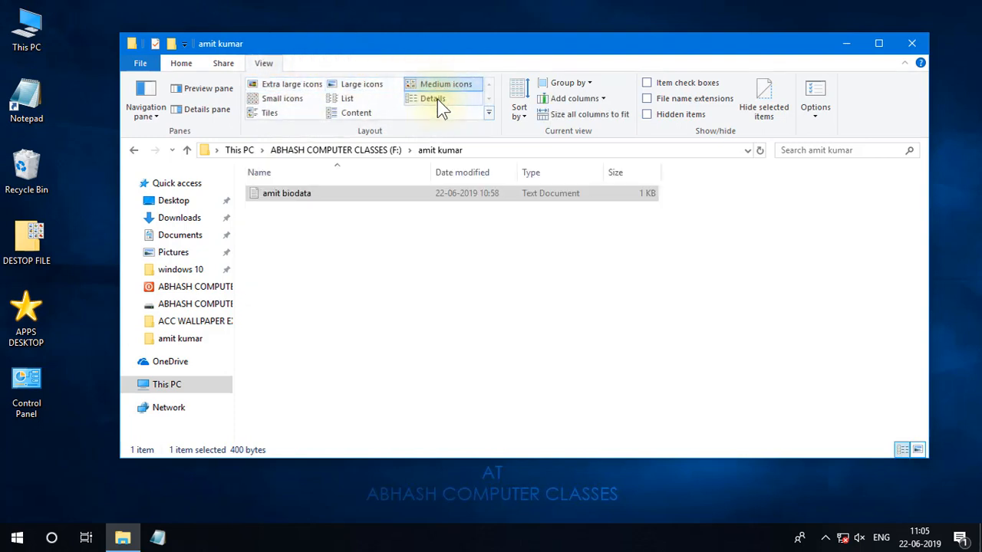
{"action": "left_click", "coordinate": [438, 99]}
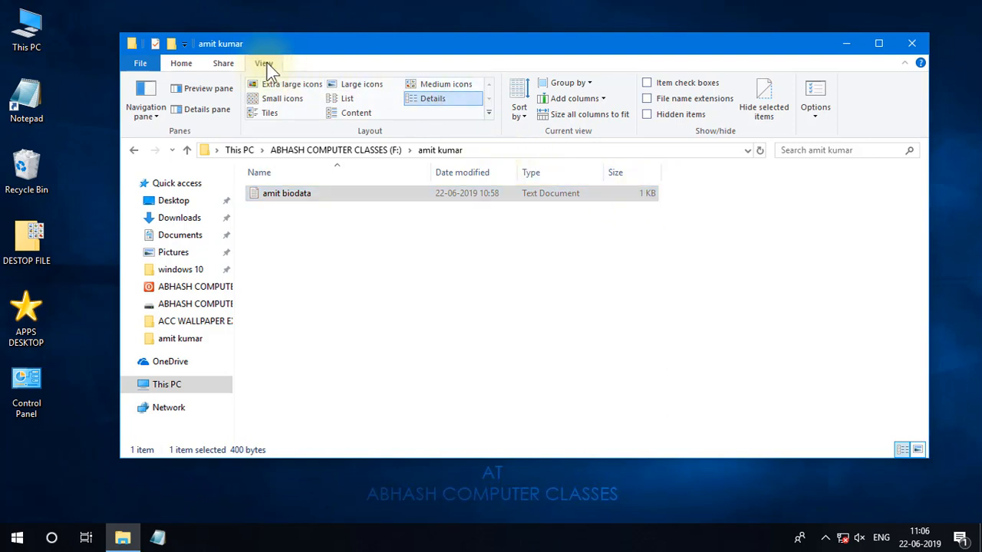
Cycle the folder's layout through Small, Medium and Extra large icons, and finish with Large icons.
{"action": "left_click", "coordinate": [364, 286]}
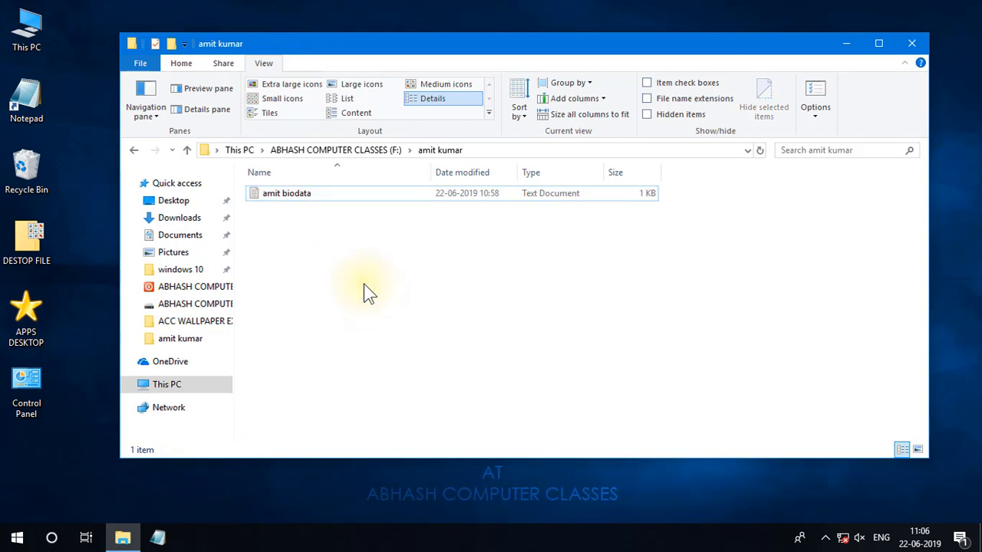
{"action": "key", "text": "ctrl+shift+4"}
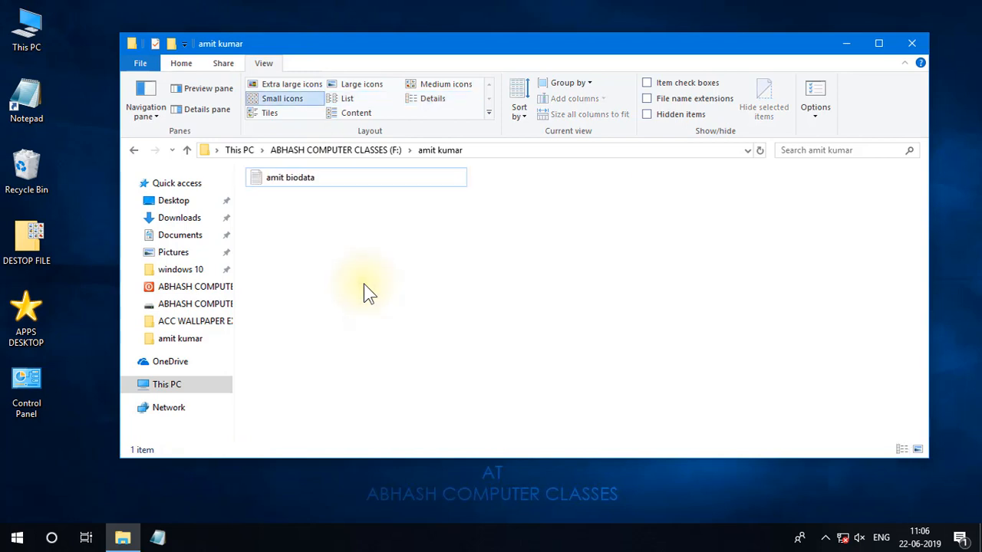
{"action": "key", "text": "ctrl+shift+3"}
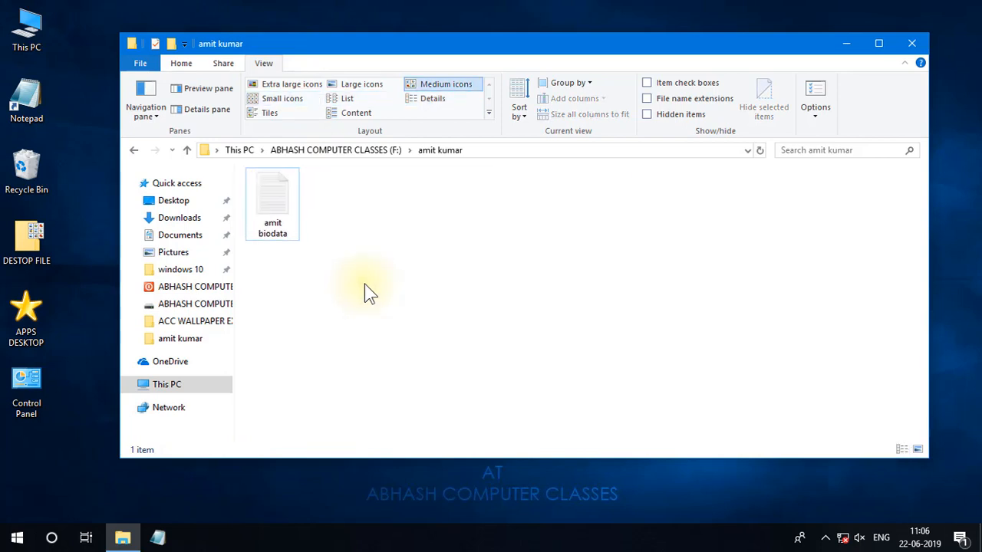
{"action": "scroll", "coordinate": [364, 284], "scroll_direction": "up", "scroll_amount": 5}
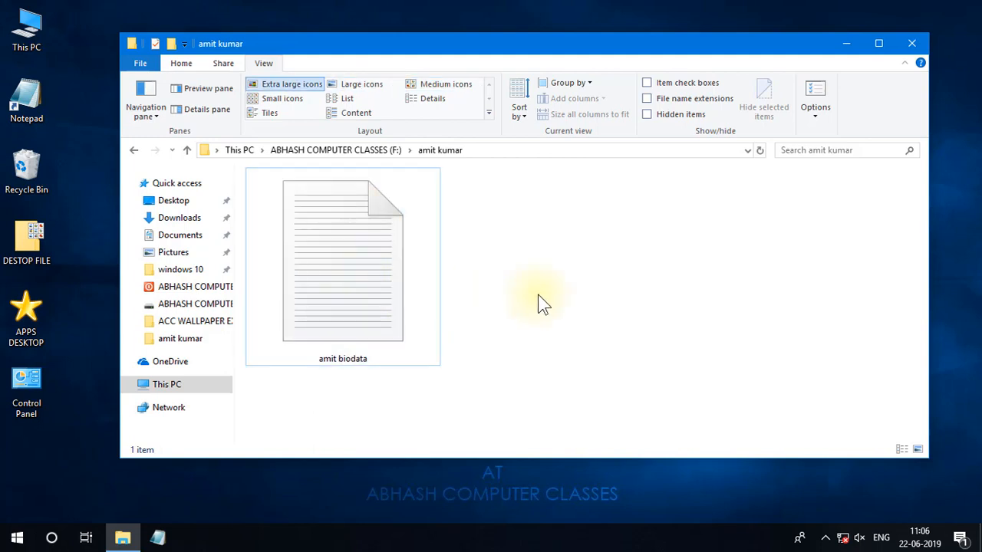
{"action": "key", "text": "ctrl+shift+2"}
{"action": "scroll", "coordinate": [538, 295], "scroll_direction": "up", "scroll_amount": 3}
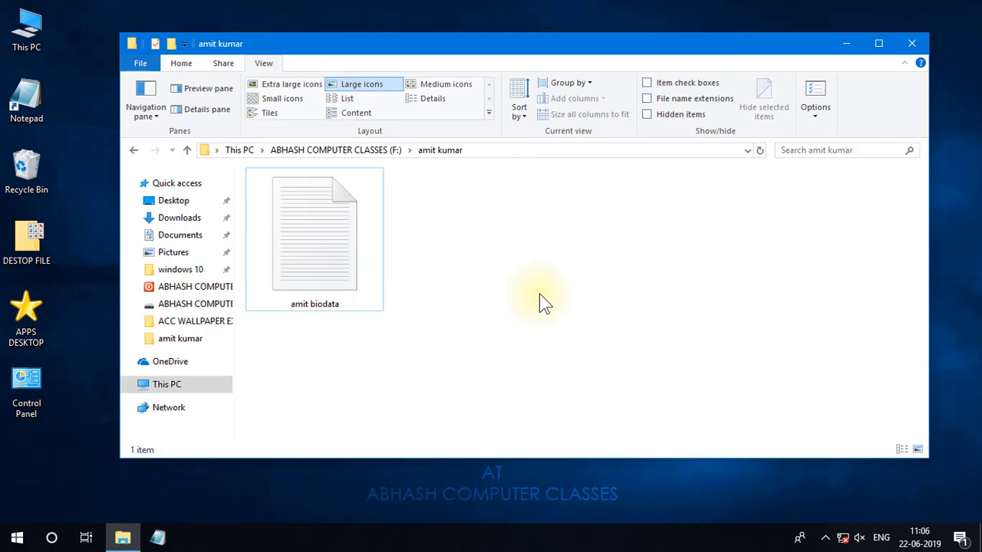
{"action": "scroll", "coordinate": [539, 294], "scroll_direction": "down", "scroll_amount": 3}
{"action": "scroll", "coordinate": [539, 294], "scroll_direction": "down", "scroll_amount": 2}
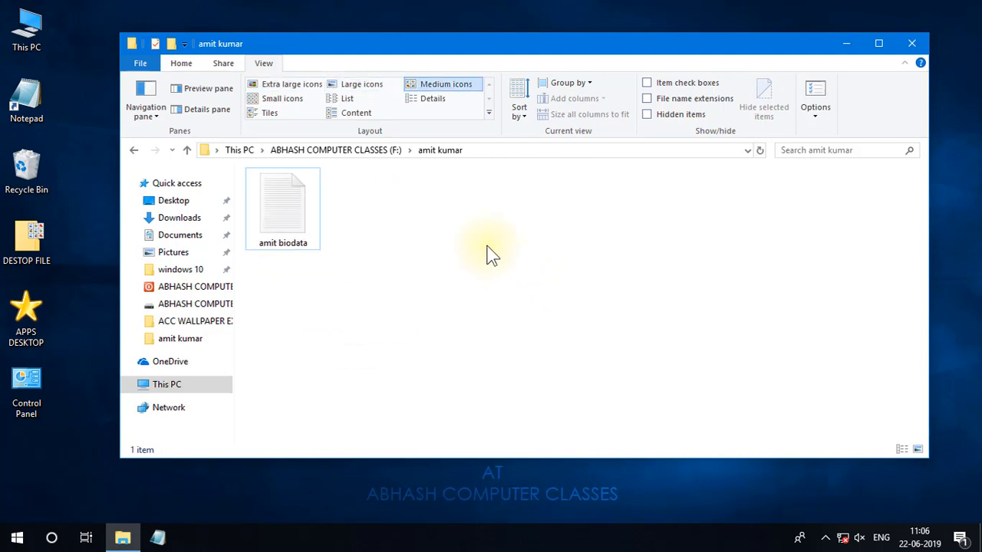
{"action": "left_click", "coordinate": [365, 88]}
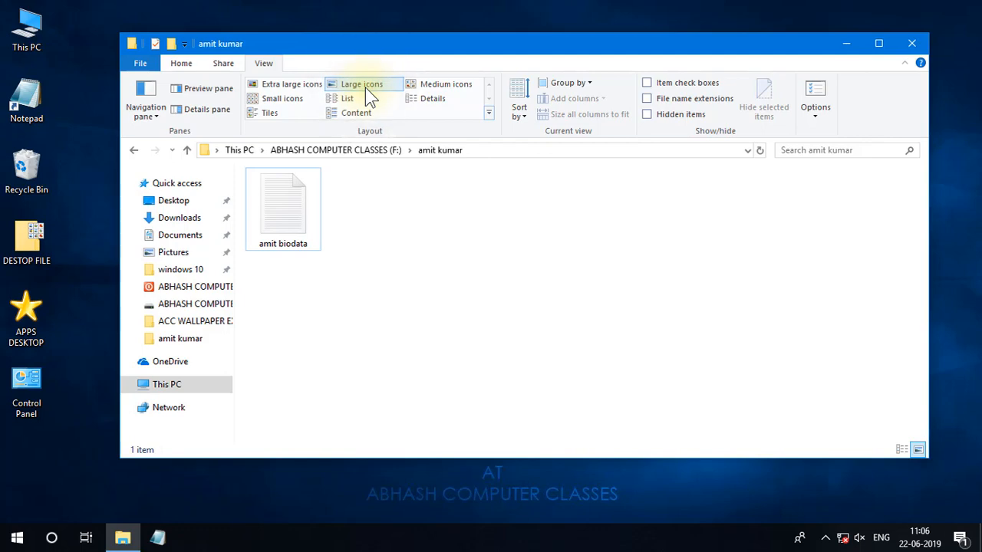
Close the folder window and refresh the desktop.
{"action": "left_click", "coordinate": [920, 40]}
{"action": "right_click", "coordinate": [307, 94]}
{"action": "left_click", "coordinate": [332, 132]}
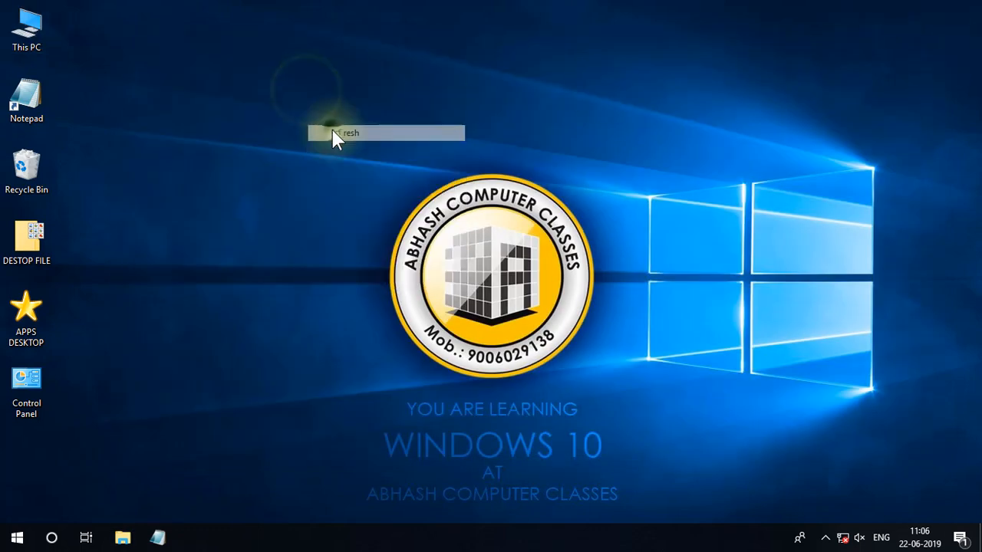